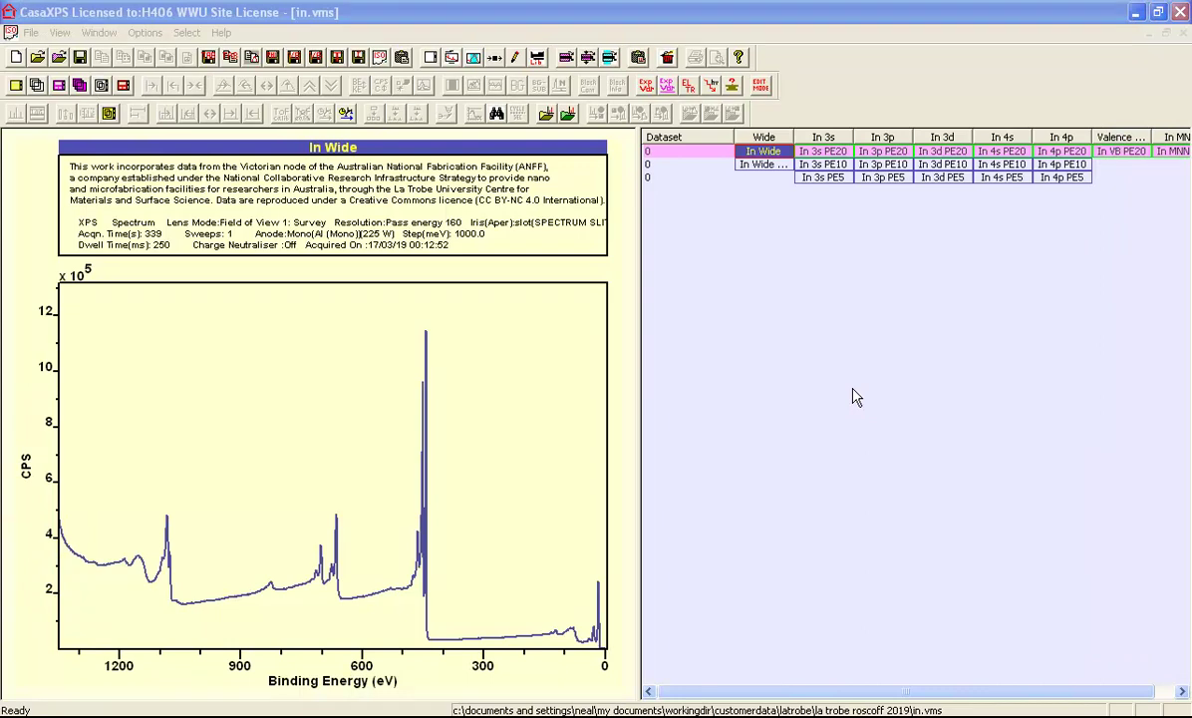
Bring CasaXPS forward and make mo.vms the active document from the Window menu.
left_click(438, 20)
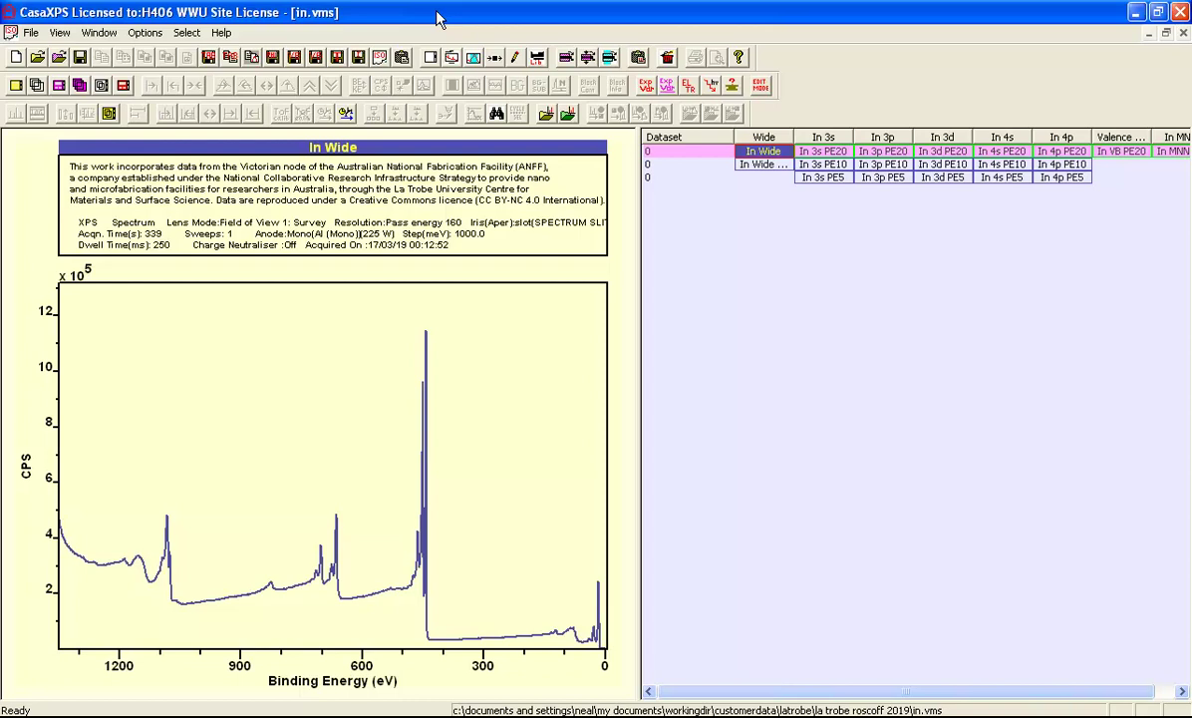
left_click(99, 34)
left_click(115, 156)
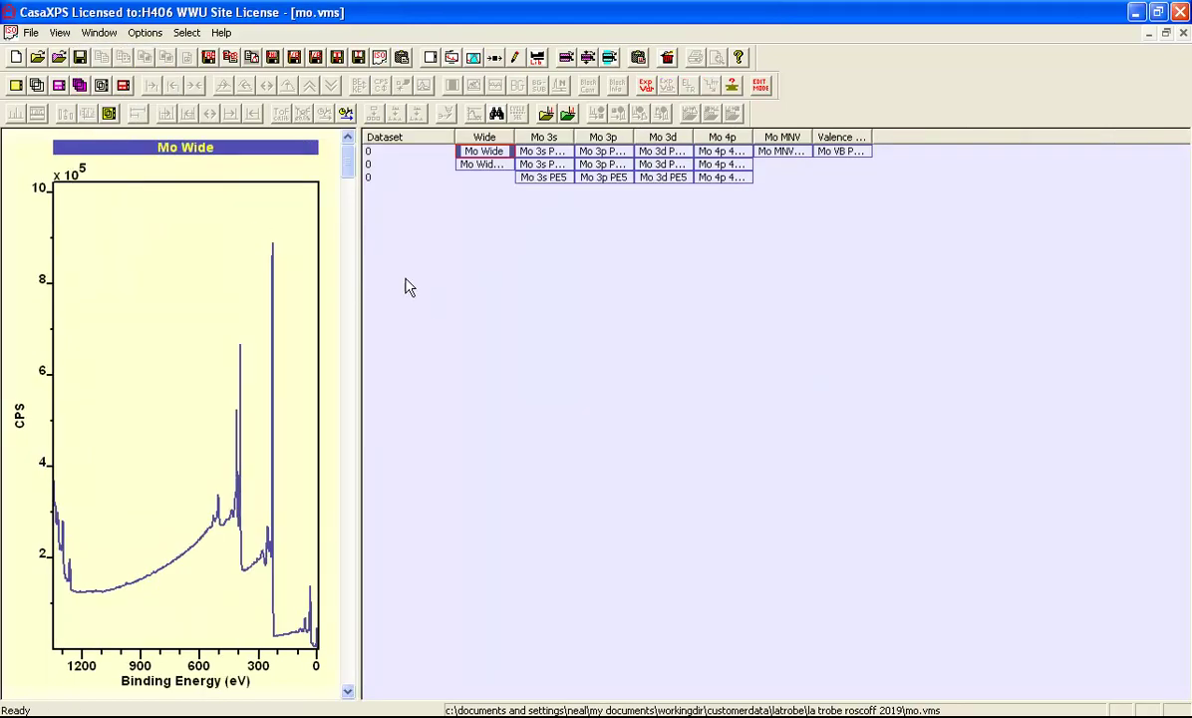
left_click(99, 34)
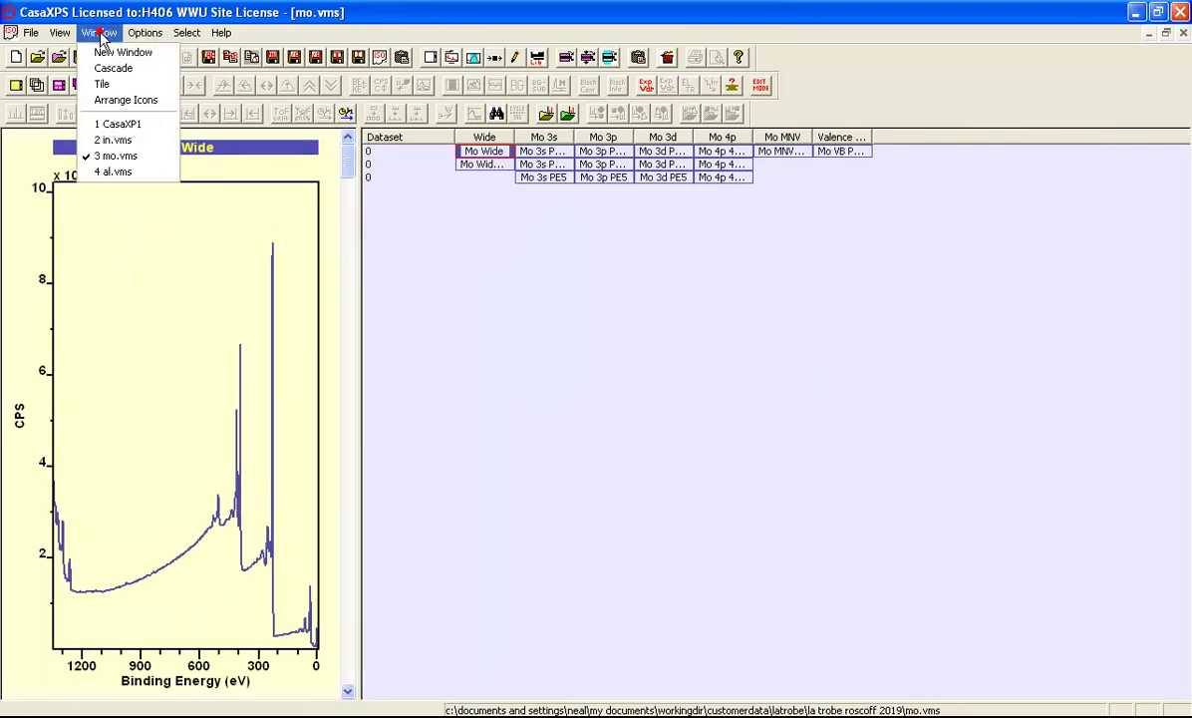
Tile the four open files, then maximize in.vms and cycle through to CasaXP1.
left_click(100, 84)
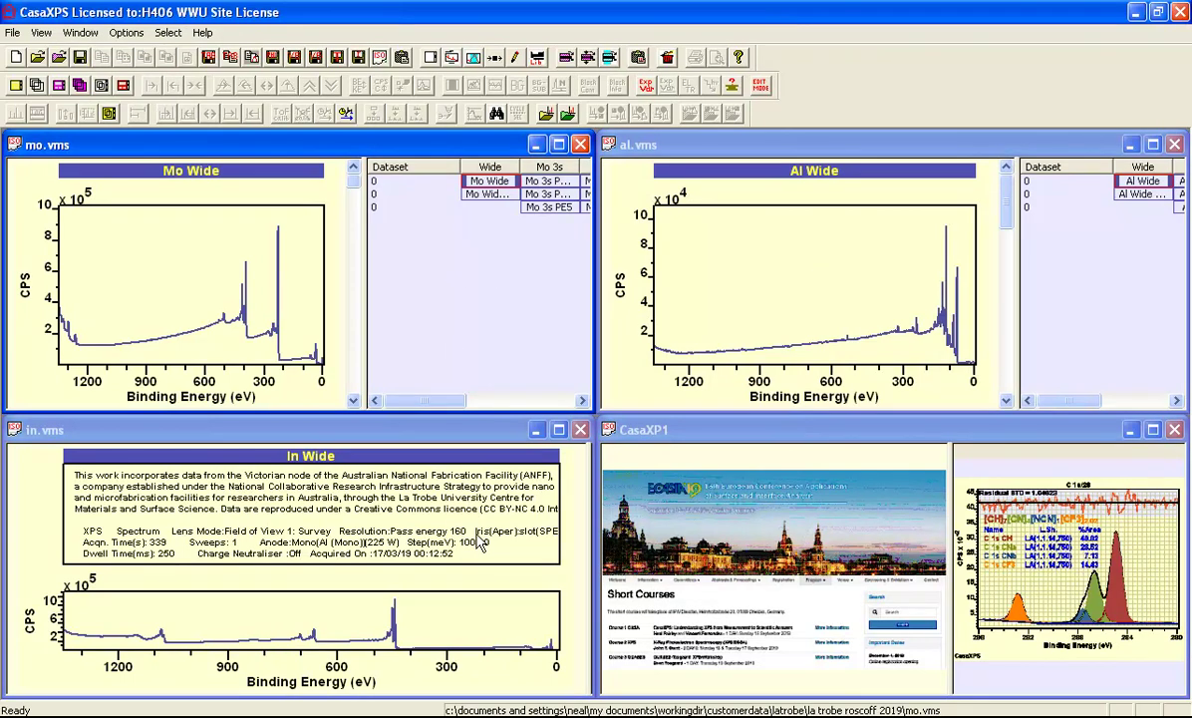
left_click(180, 431)
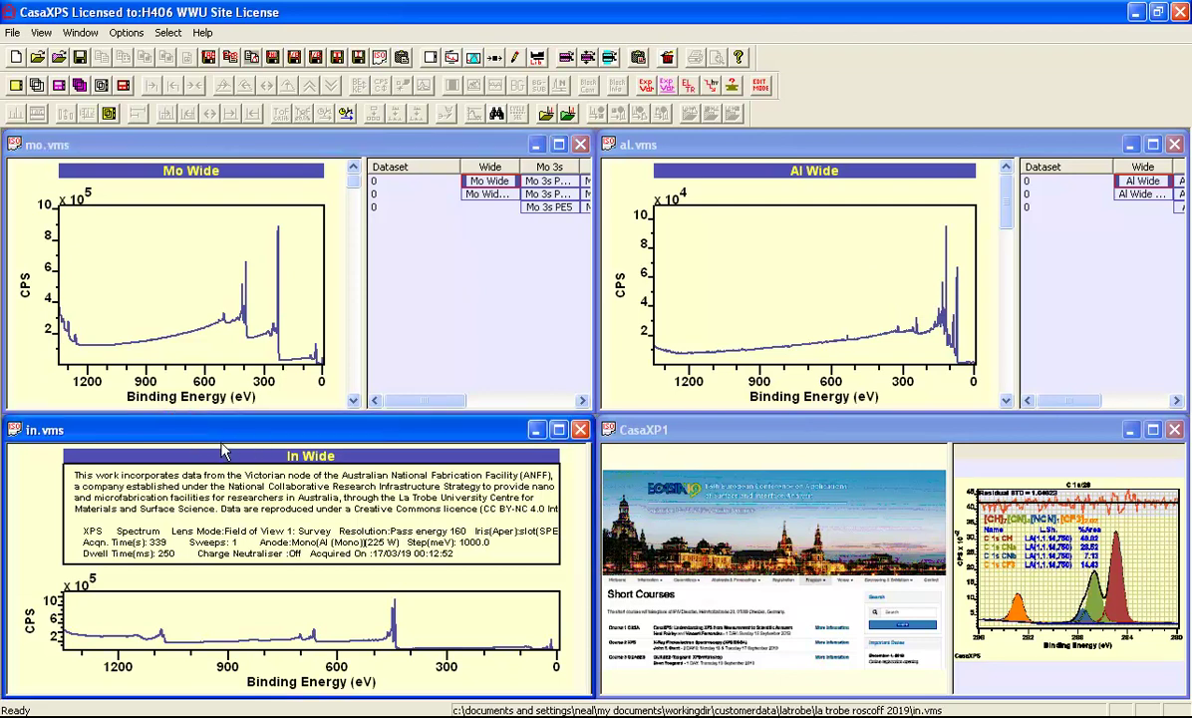
double_click(213, 439)
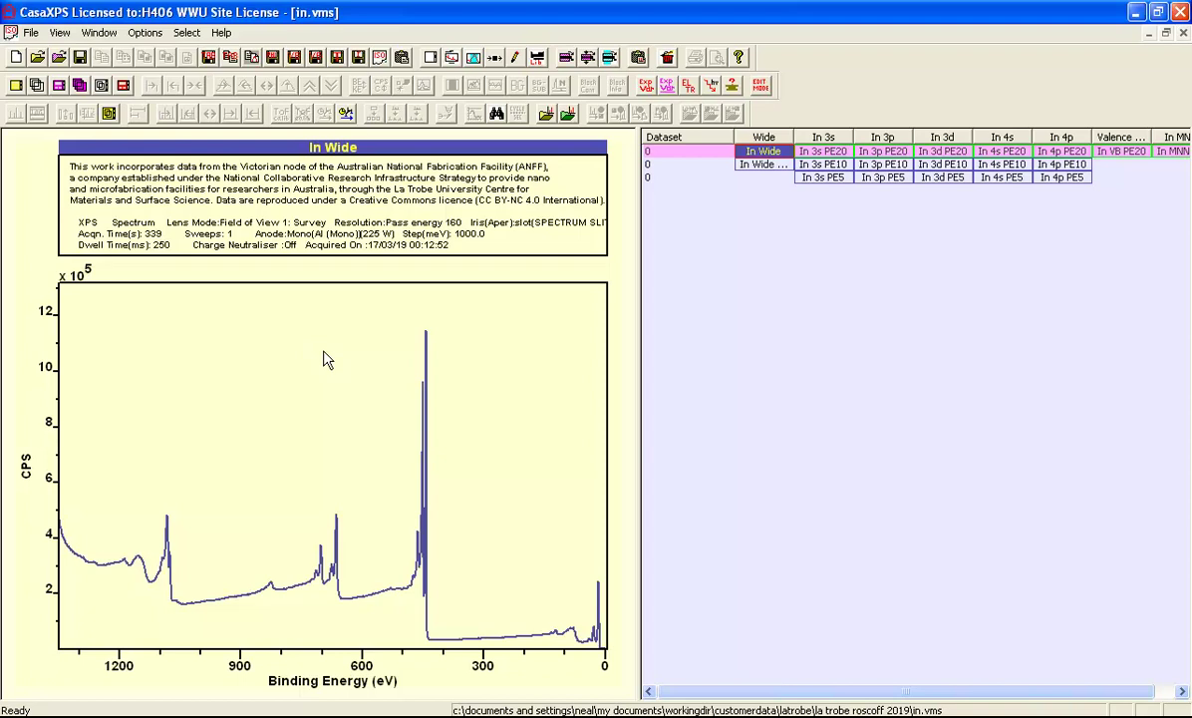
key("ctrl+Tab")
key("ctrl+Tab")
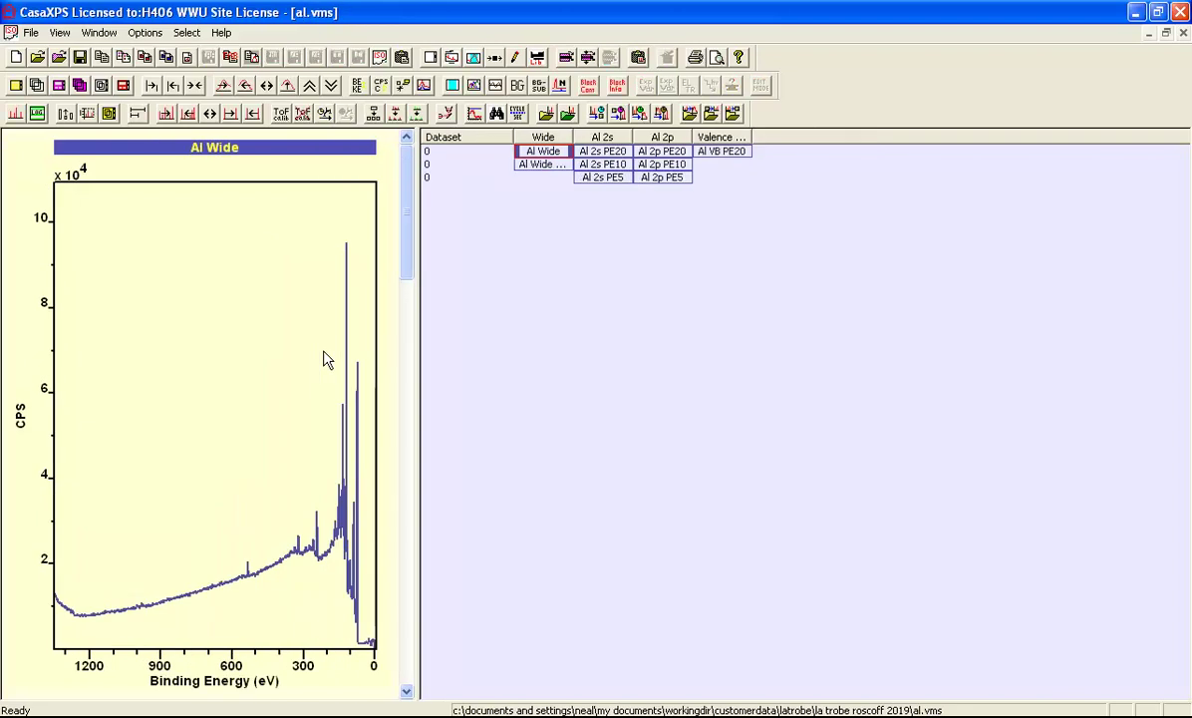
key("ctrl+Tab")
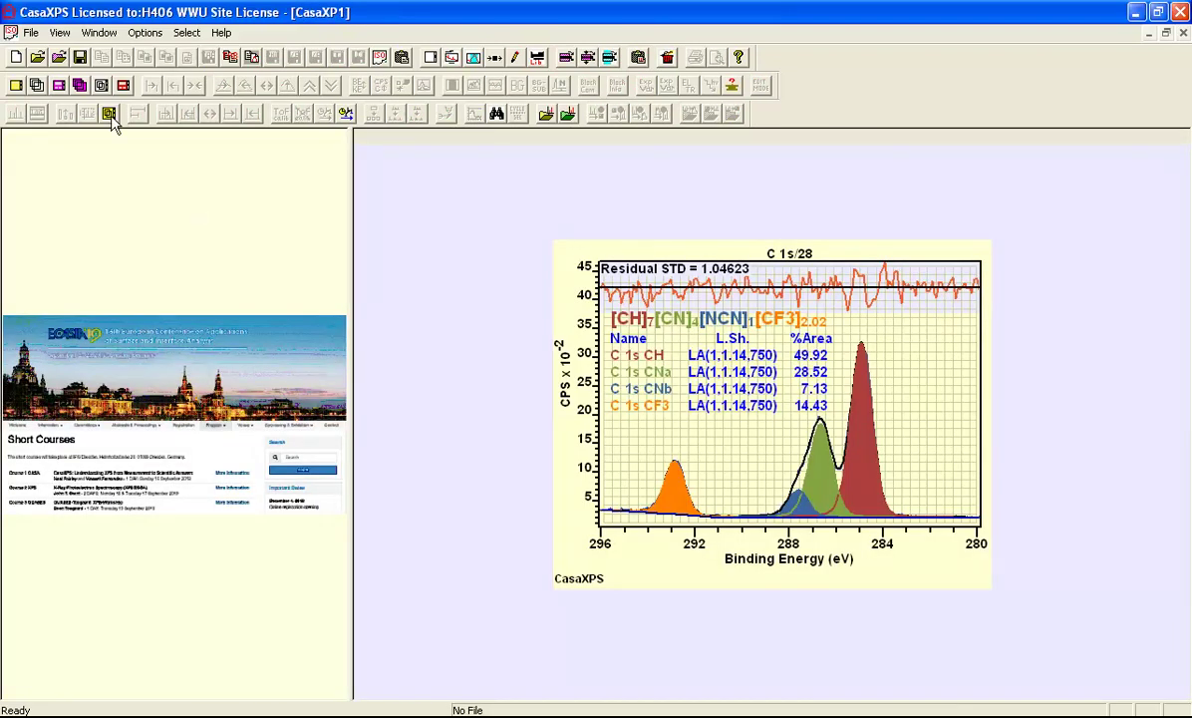
Open CA.vms from the La Trobe Roscoff 2019 folder.
left_click(38, 58)
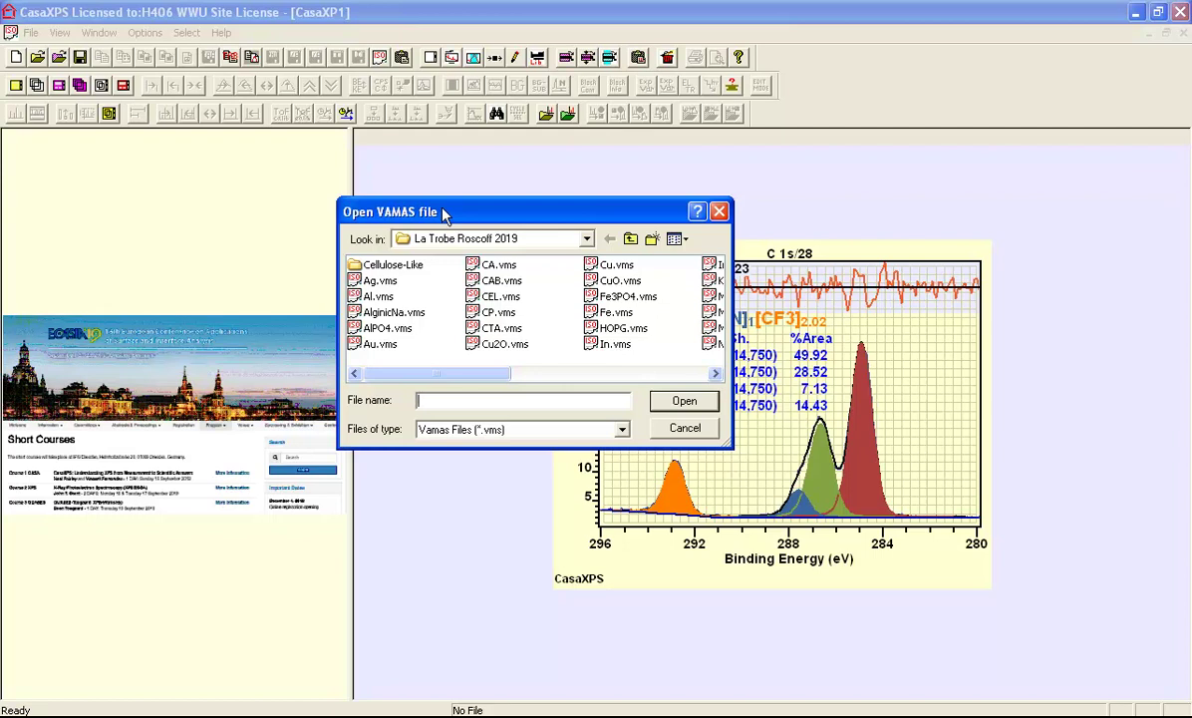
left_click(474, 264)
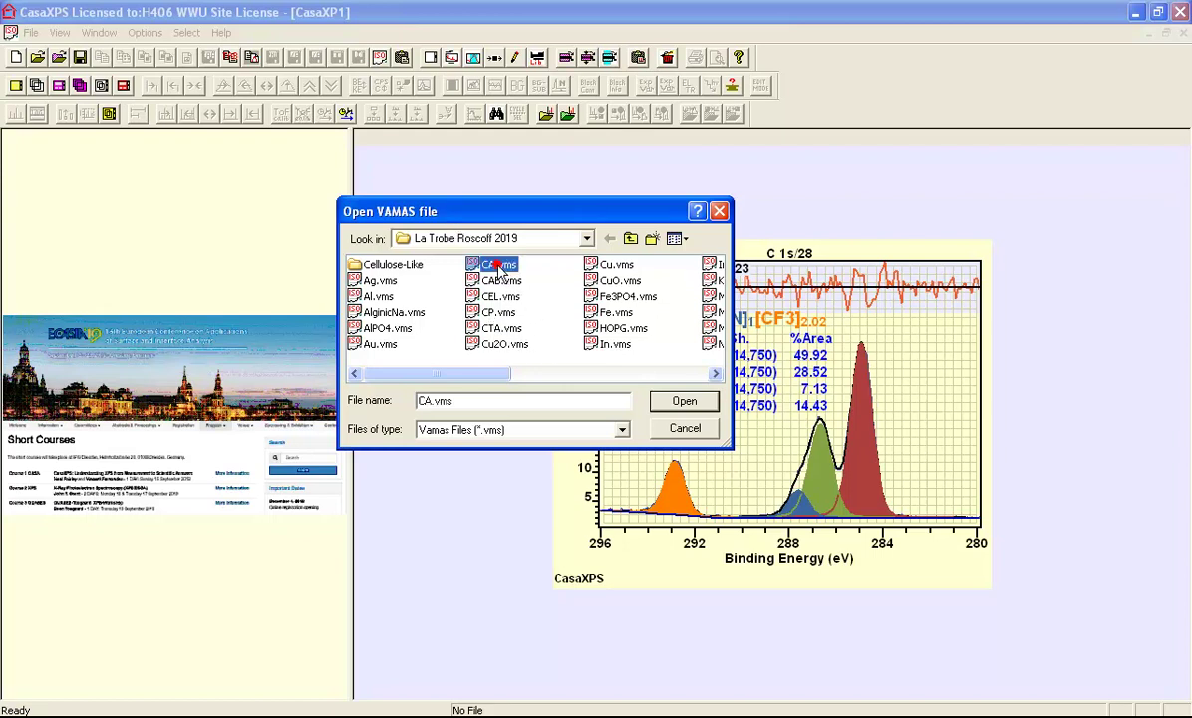
left_click(666, 403)
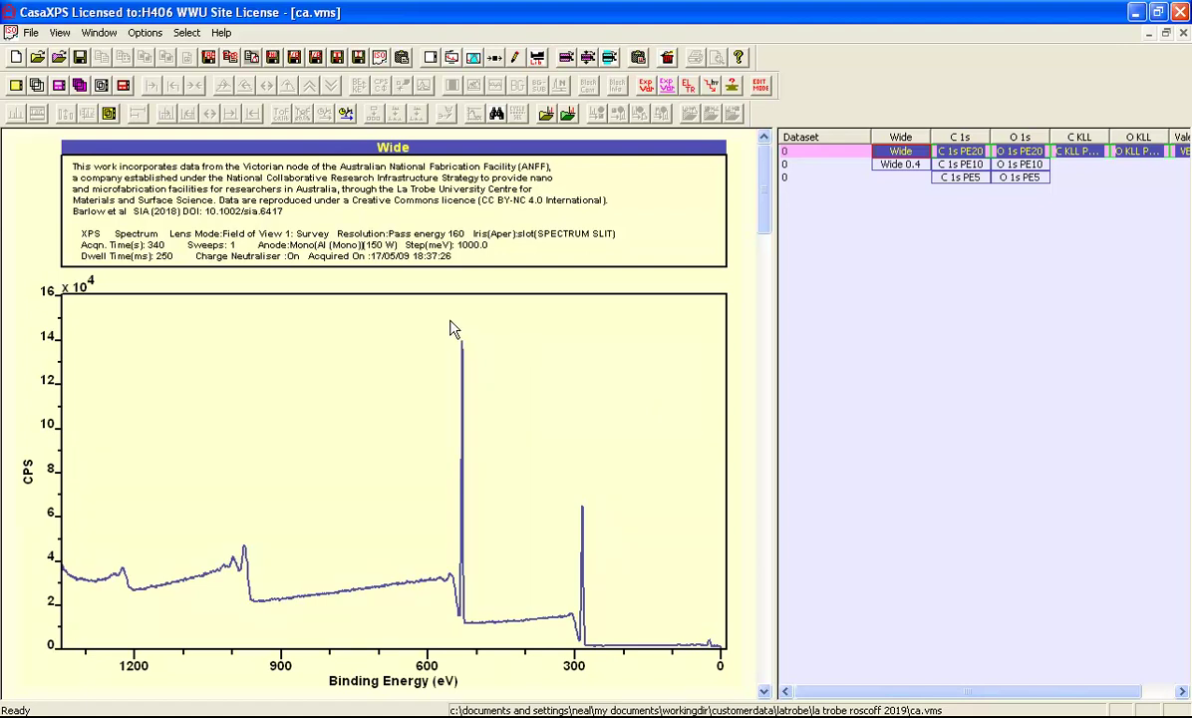
left_click(102, 33)
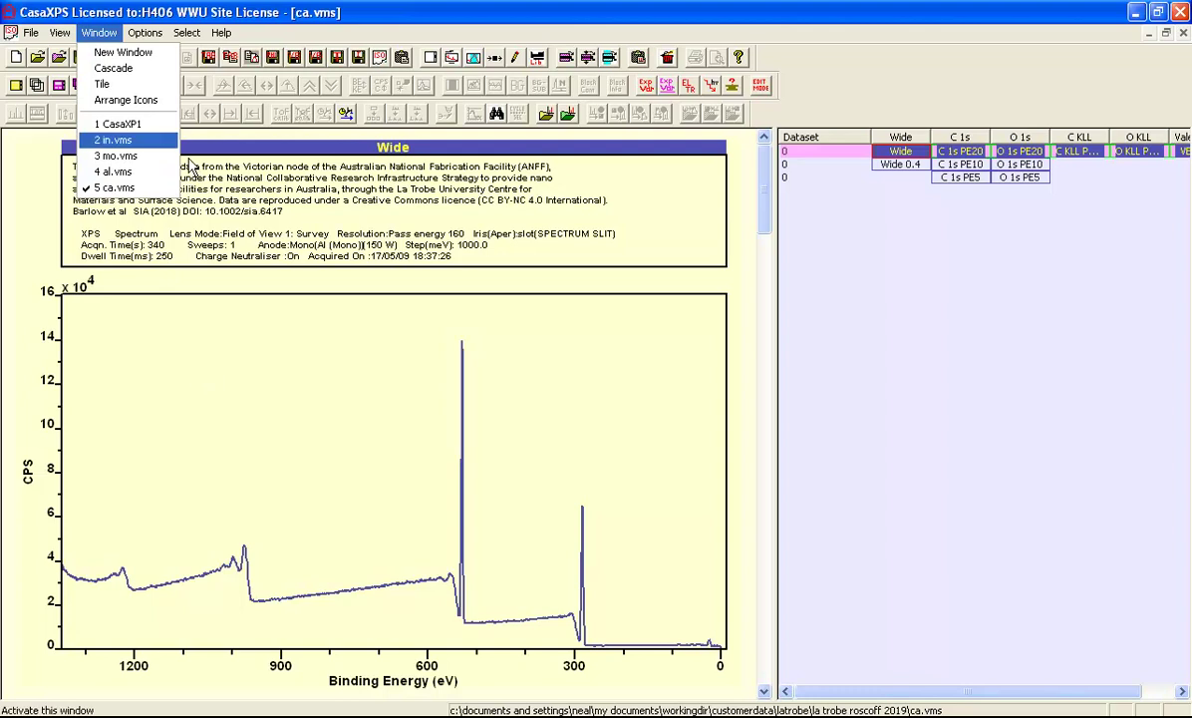
left_click(115, 70)
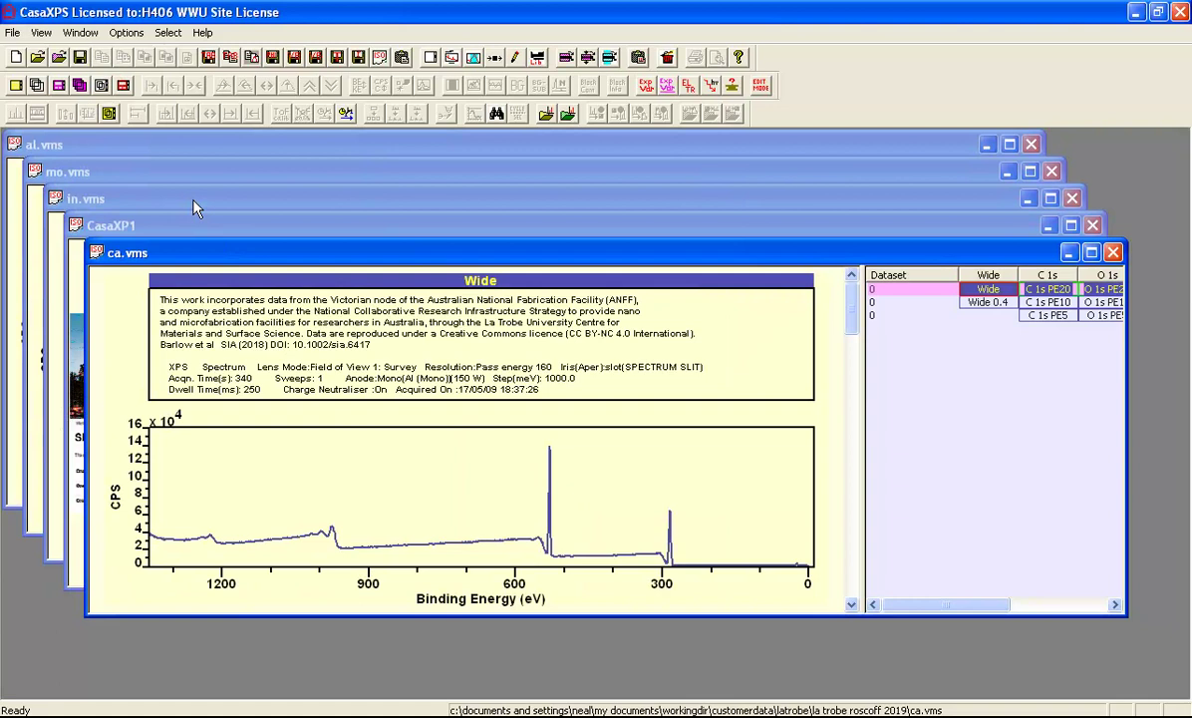
left_click(194, 202)
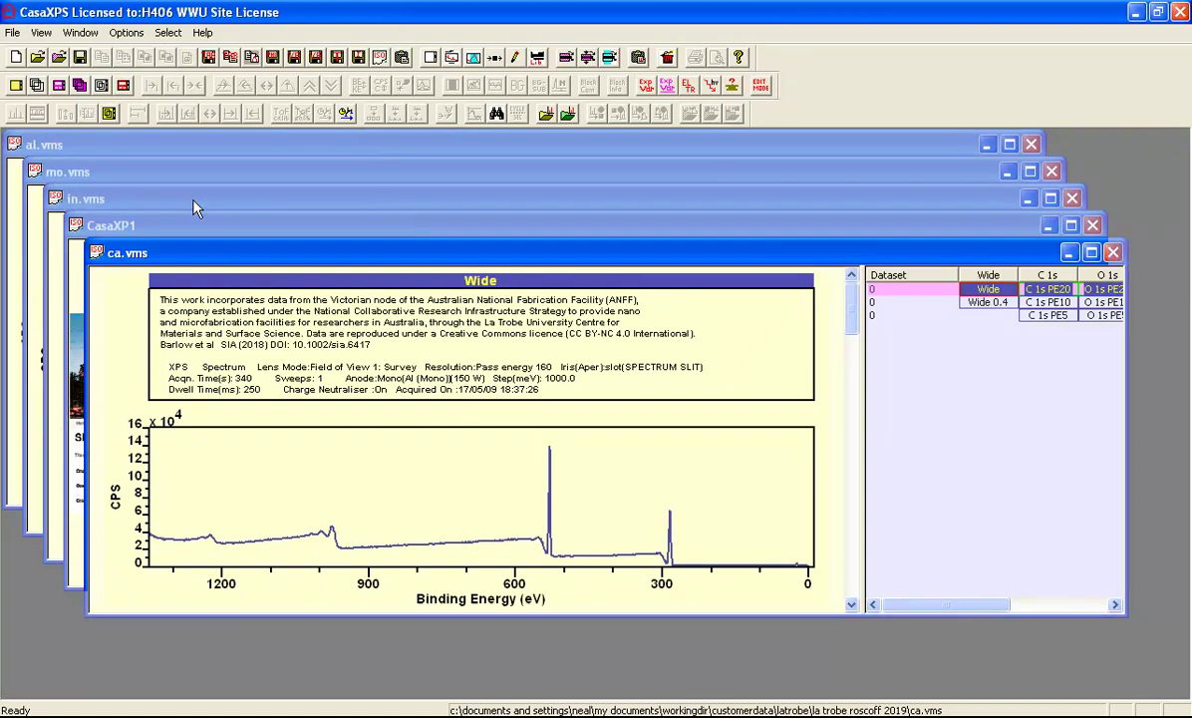
key("ctrl+Tab")
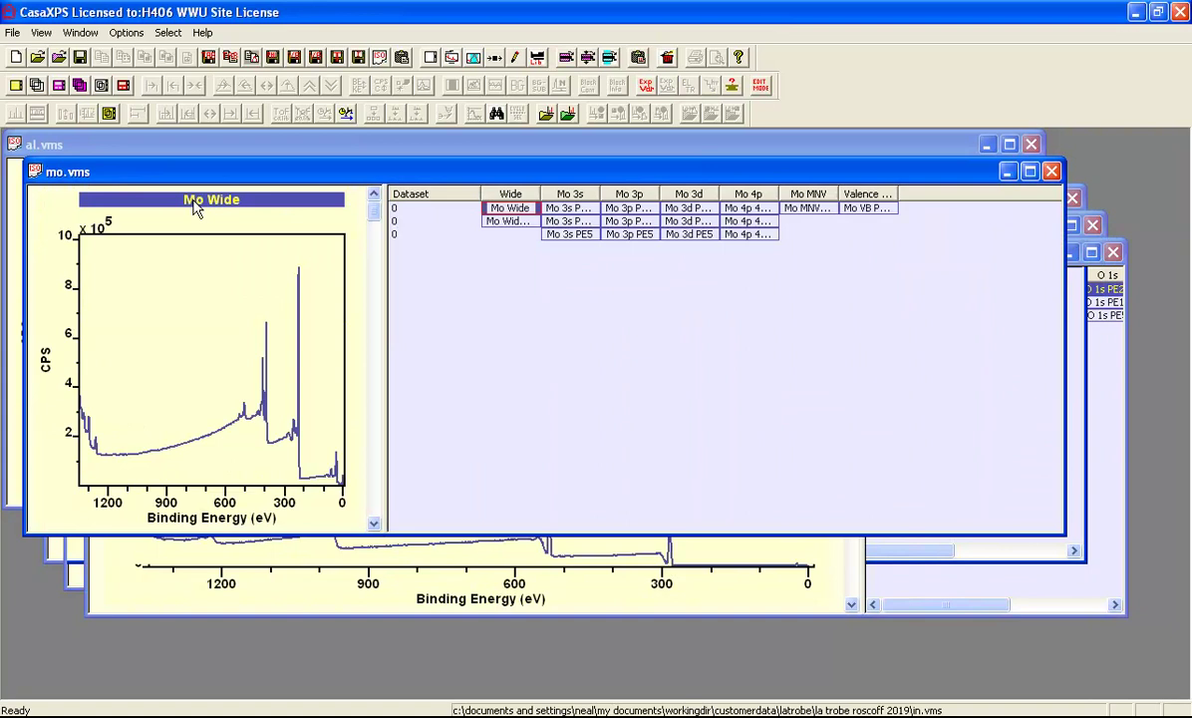
key("ctrl+Tab")
left_click(412, 514)
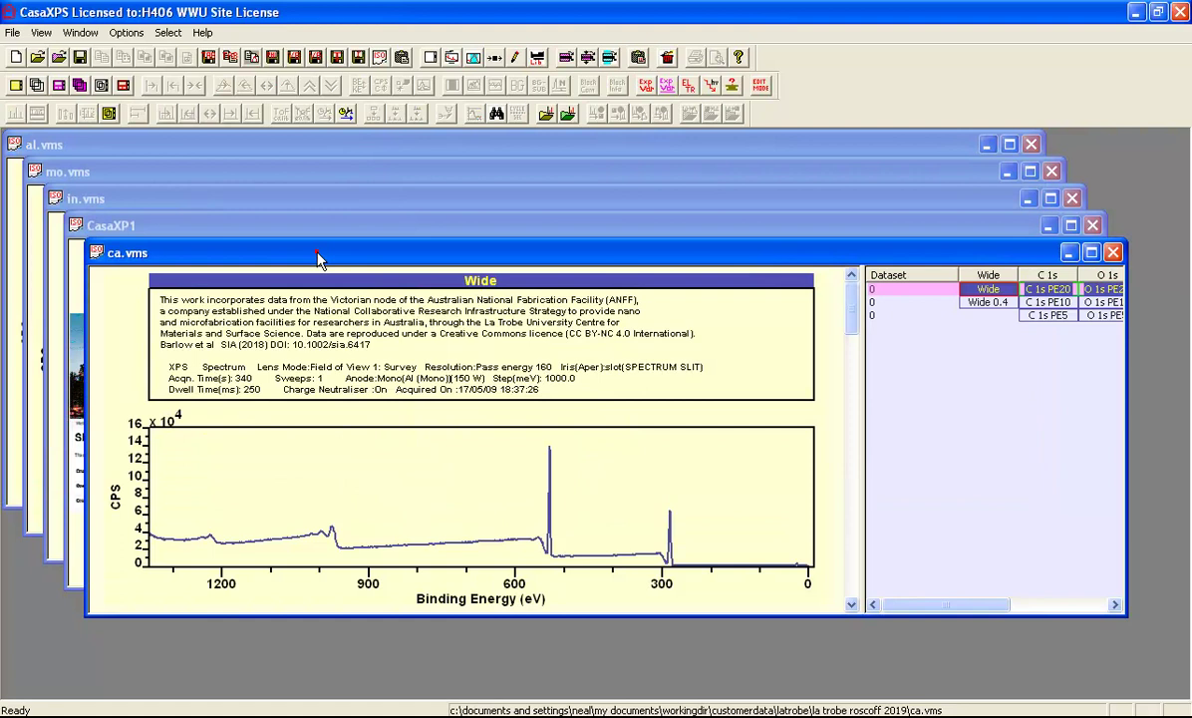
double_click(317, 256)
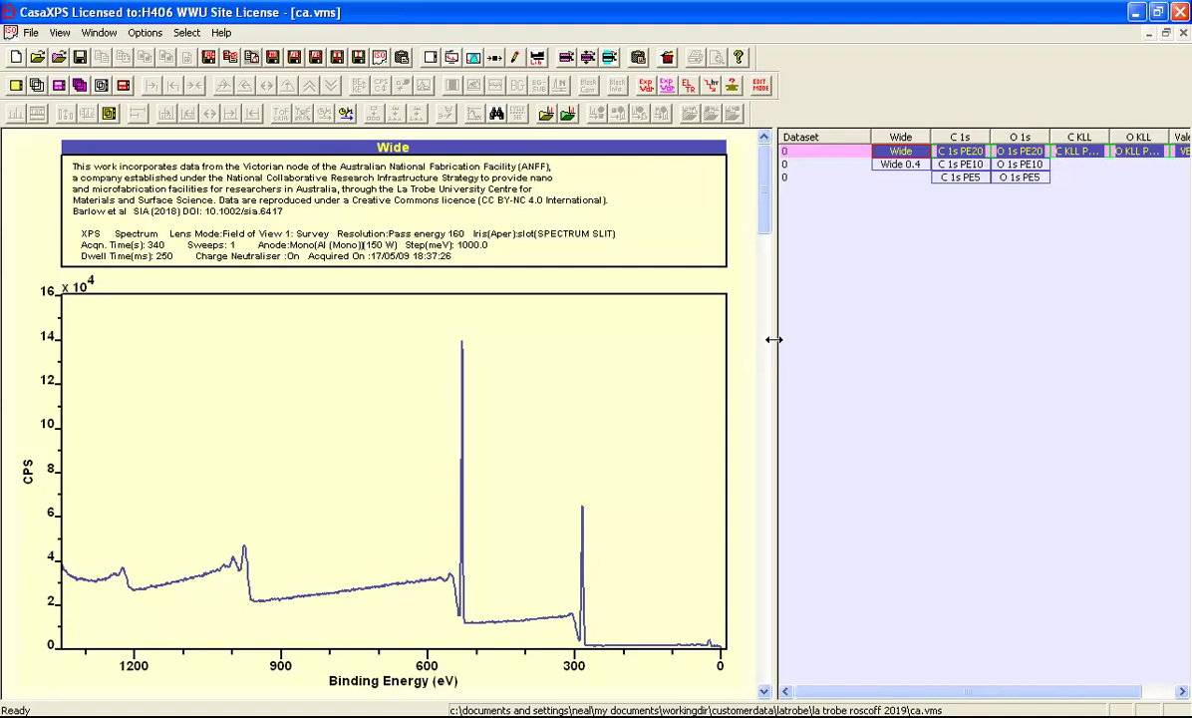
Widen the dataset grid, select C 1s PE20, and expand its energy range four times.
left_click_drag(774, 340, 650, 341)
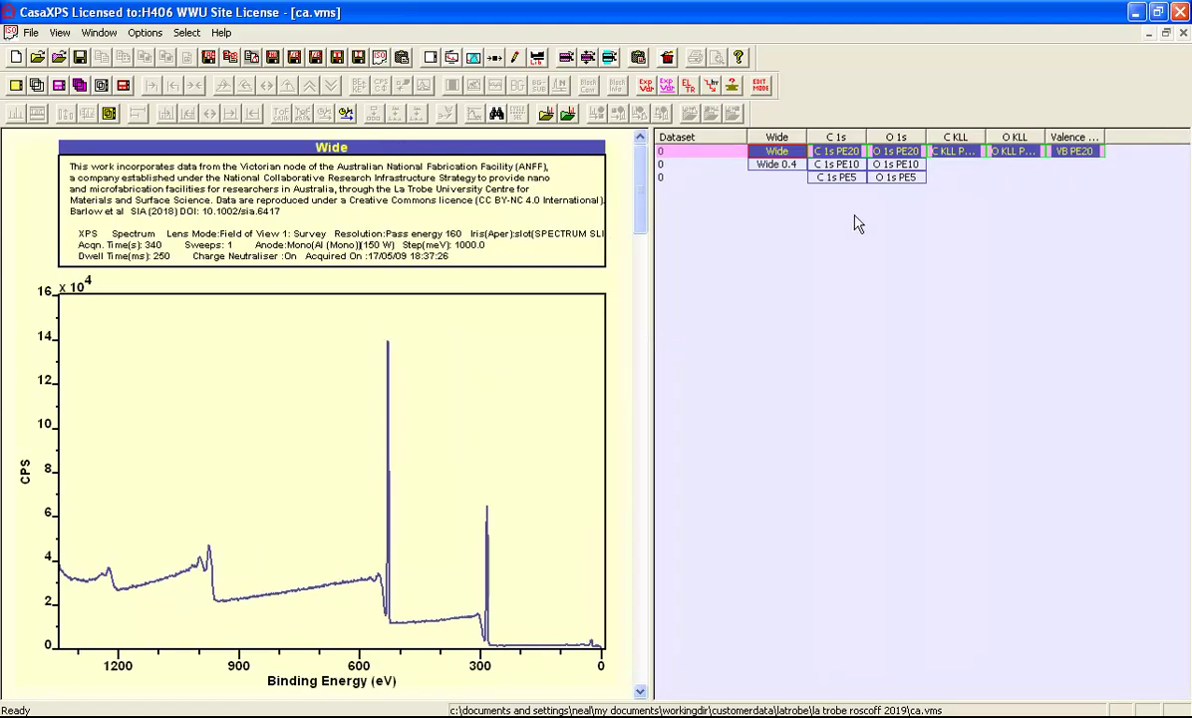
left_click(900, 151)
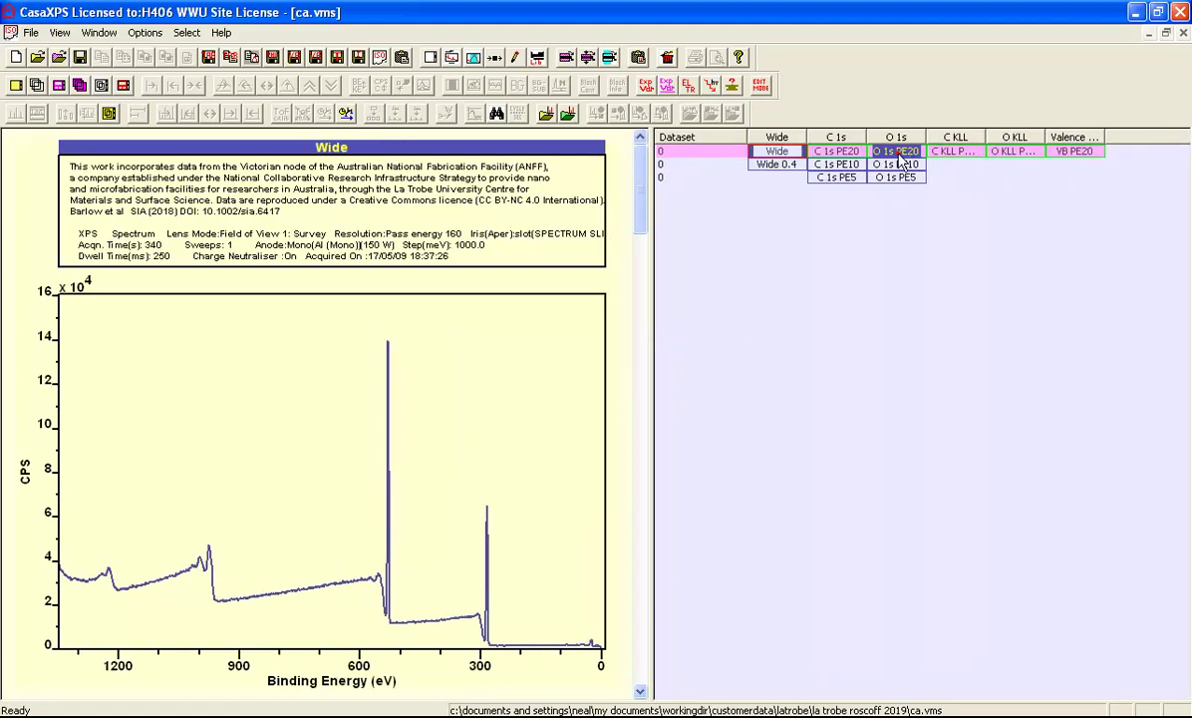
left_click(838, 152)
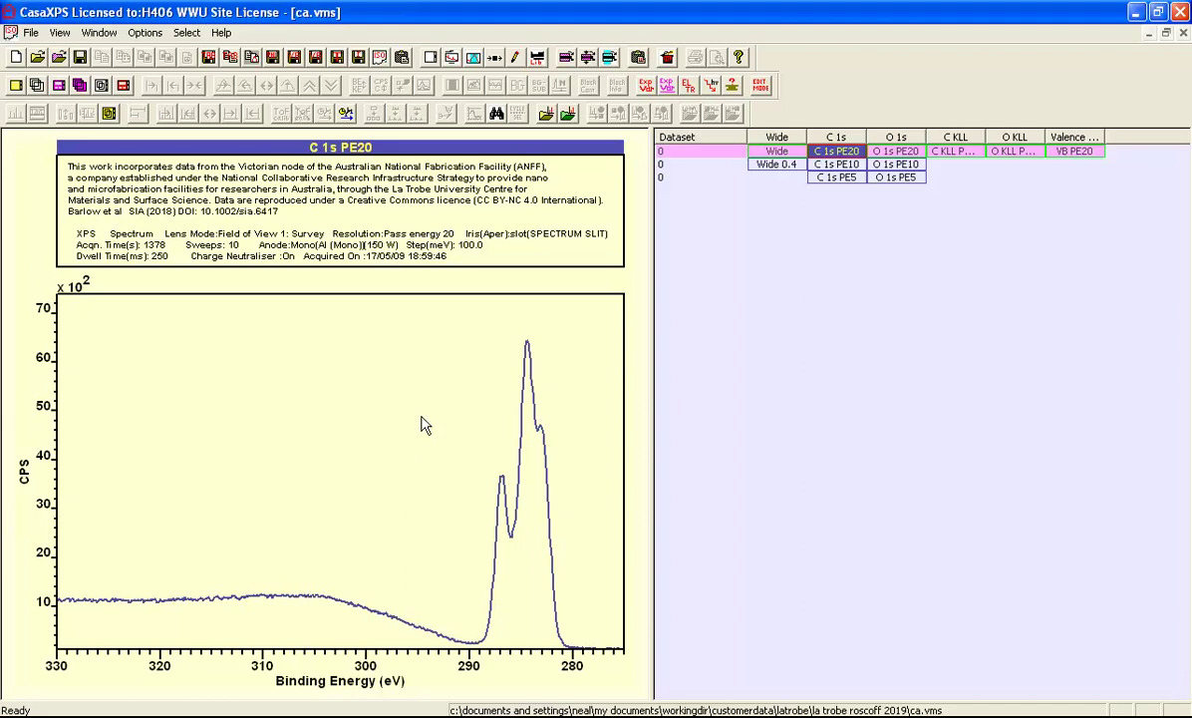
left_click(359, 332)
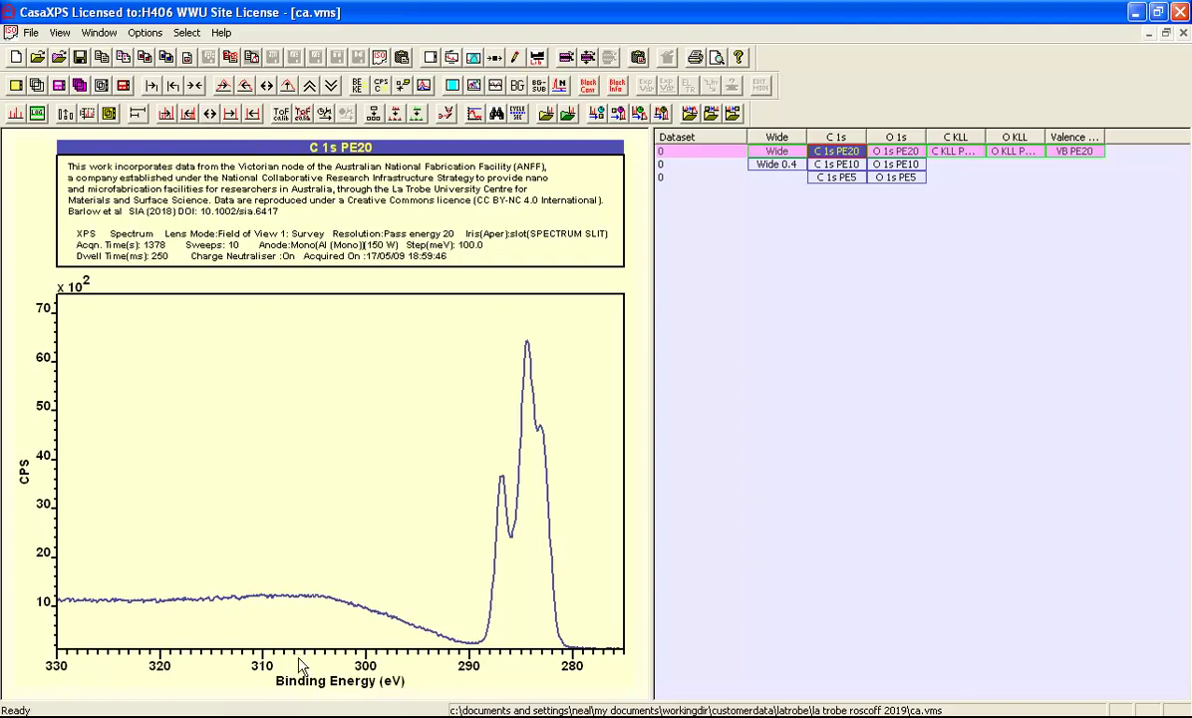
left_click(210, 115)
left_click(210, 115)
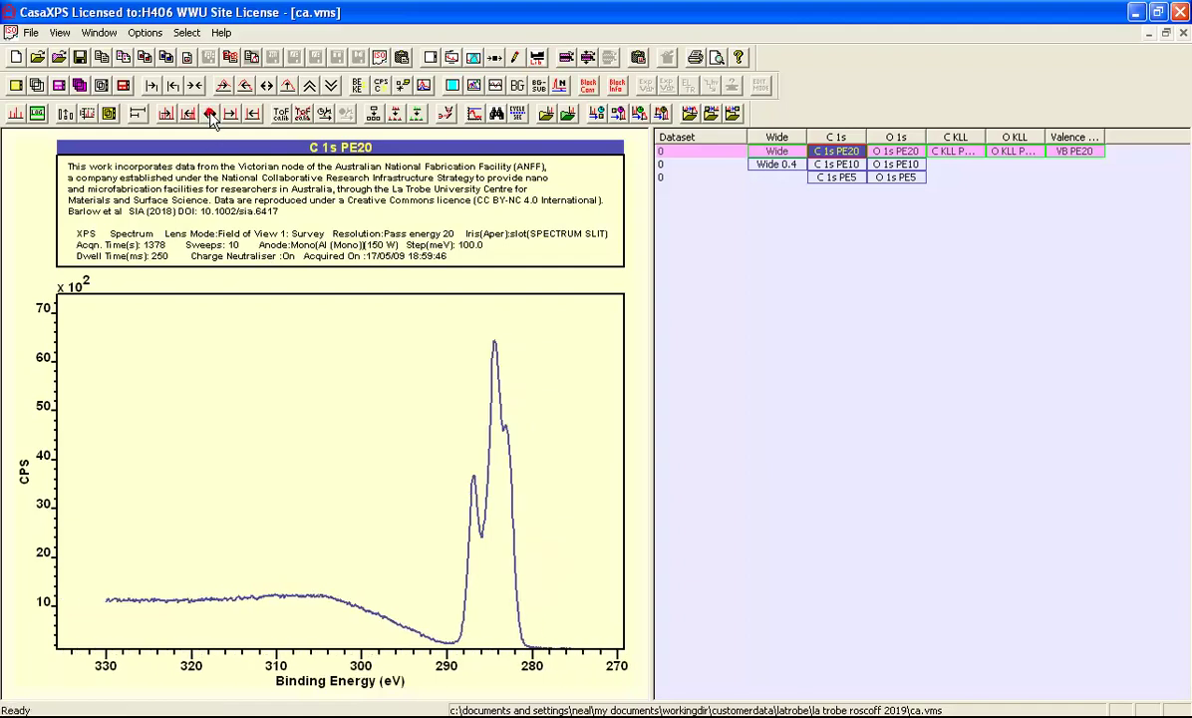
left_click(210, 114)
left_click(210, 115)
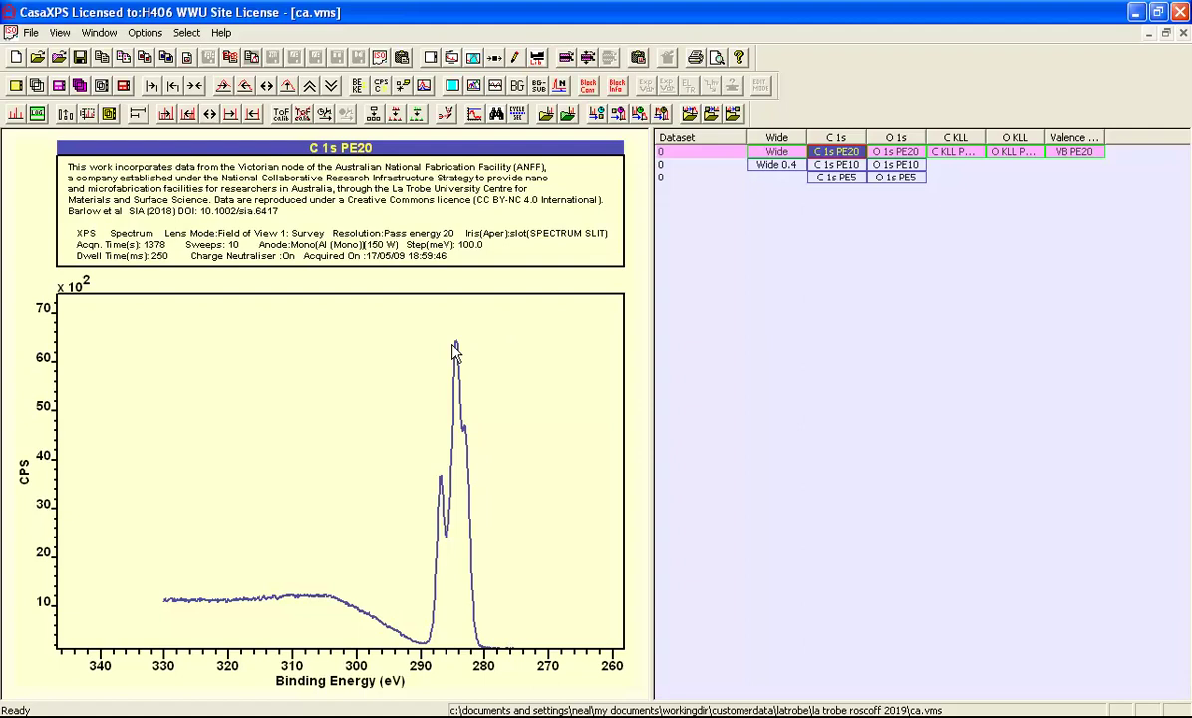
Reset the C 1s plot to 330–275 eV and page back to C 1s PE20.
left_click(848, 152)
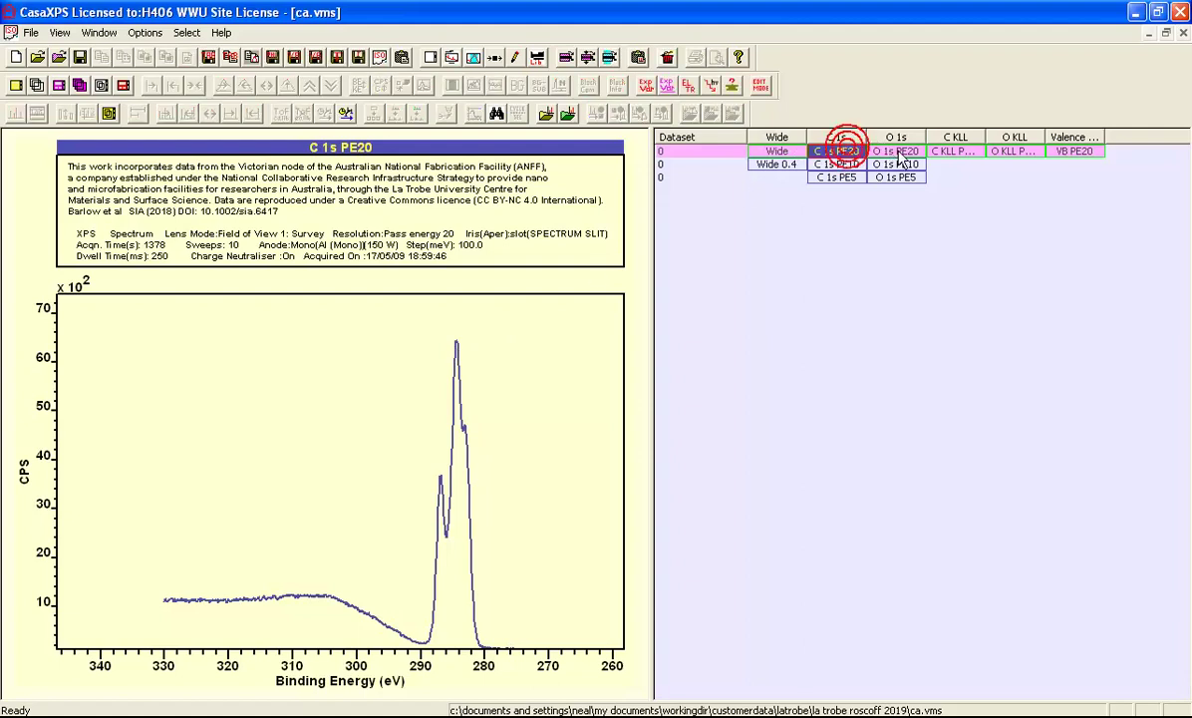
left_click(16, 86)
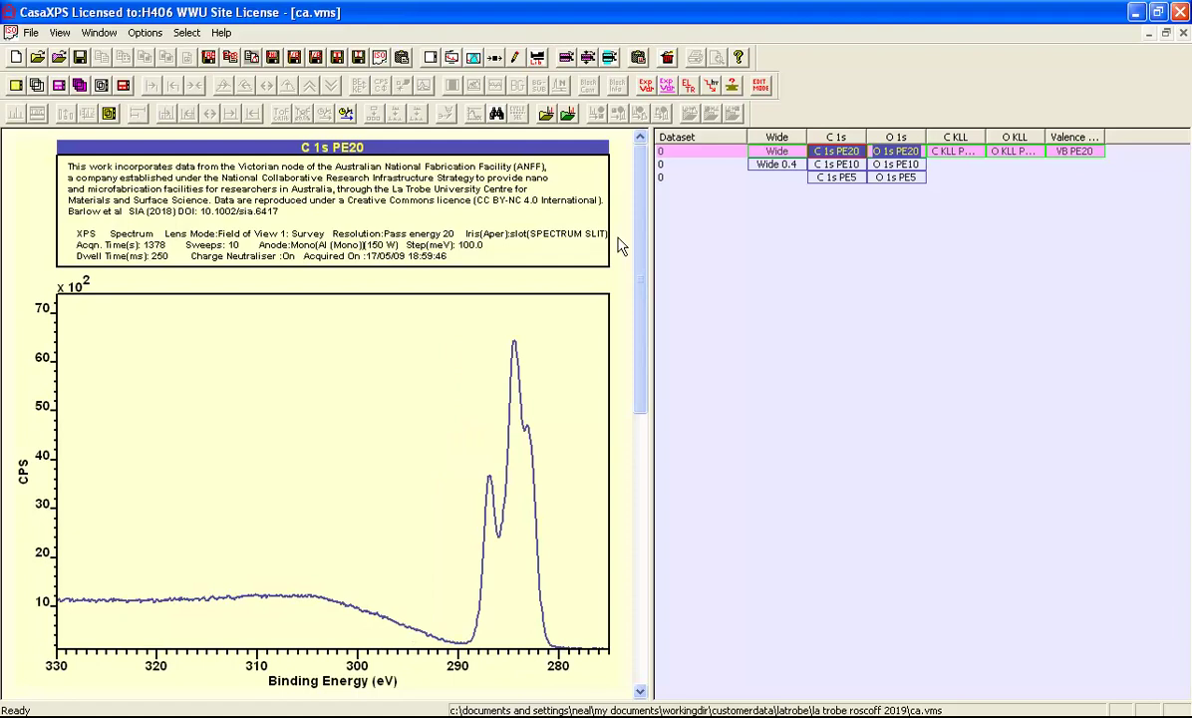
left_click(641, 490)
left_click(642, 357)
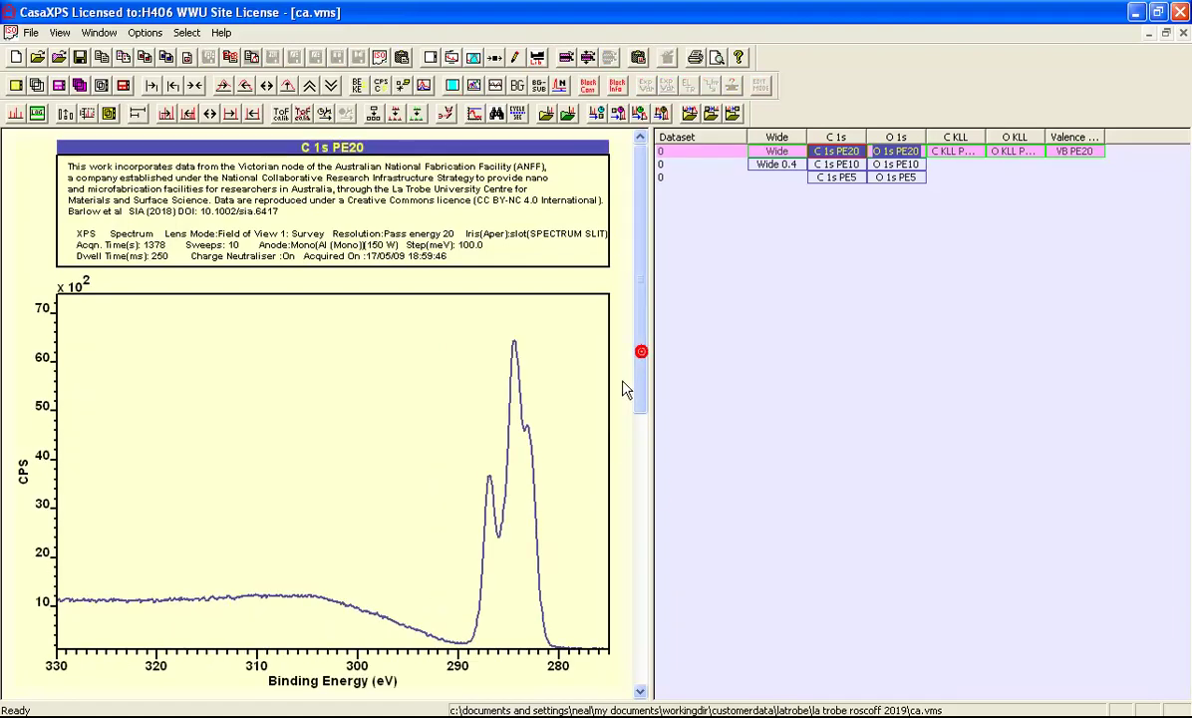
left_click(643, 477)
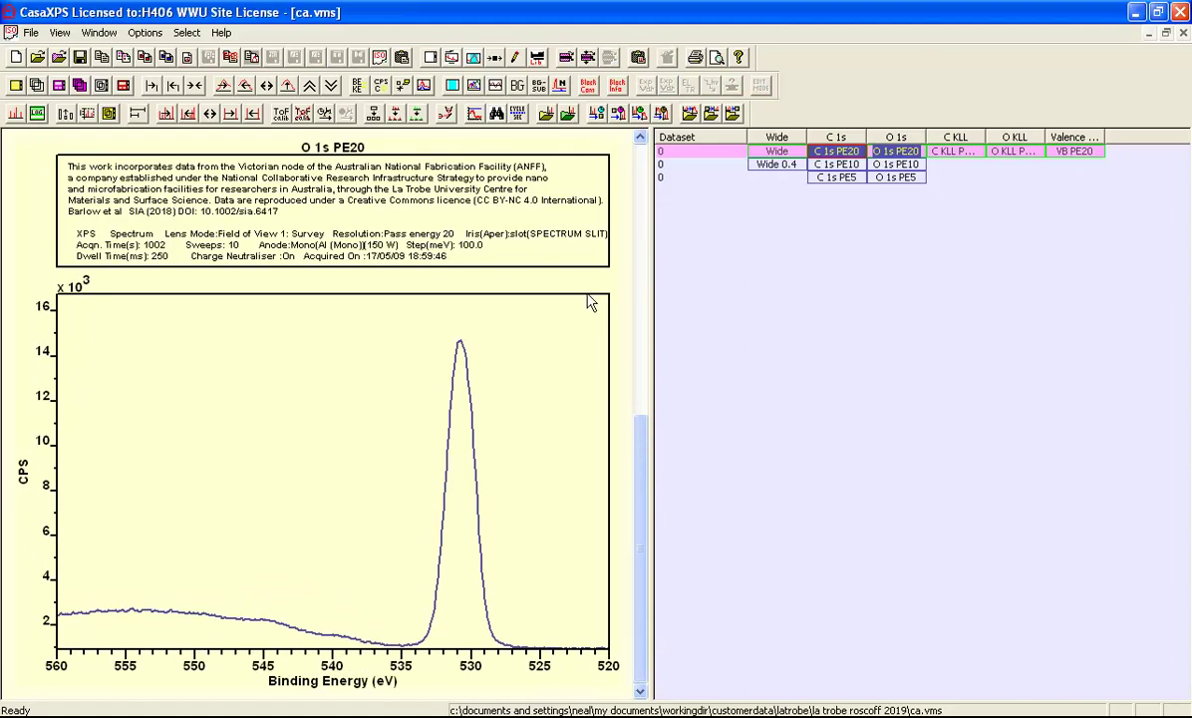
left_click(639, 262)
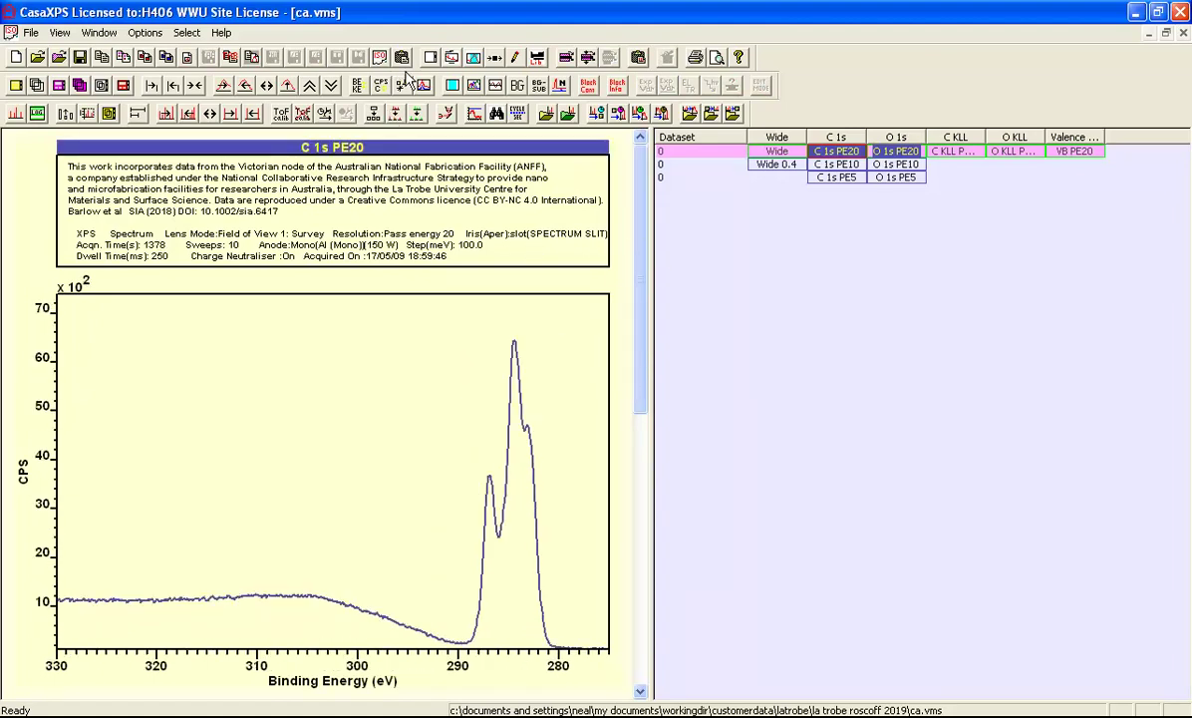
Set the page tile format to 2 columns.
left_click(431, 57)
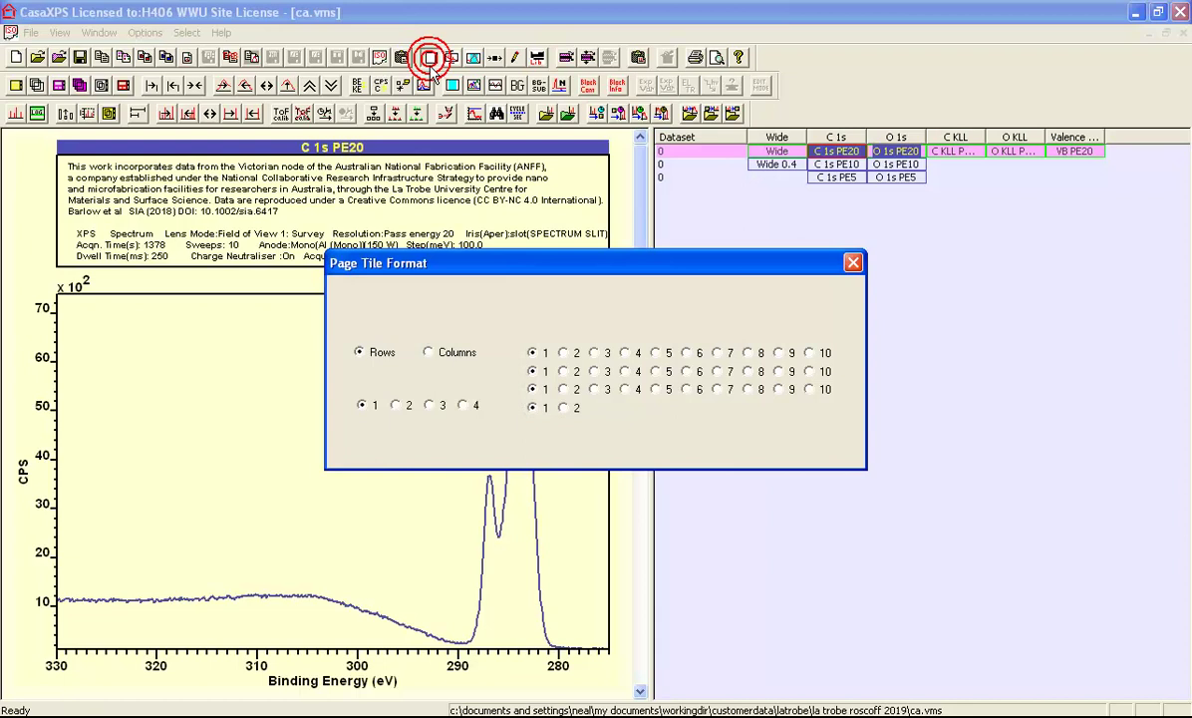
left_click(393, 308)
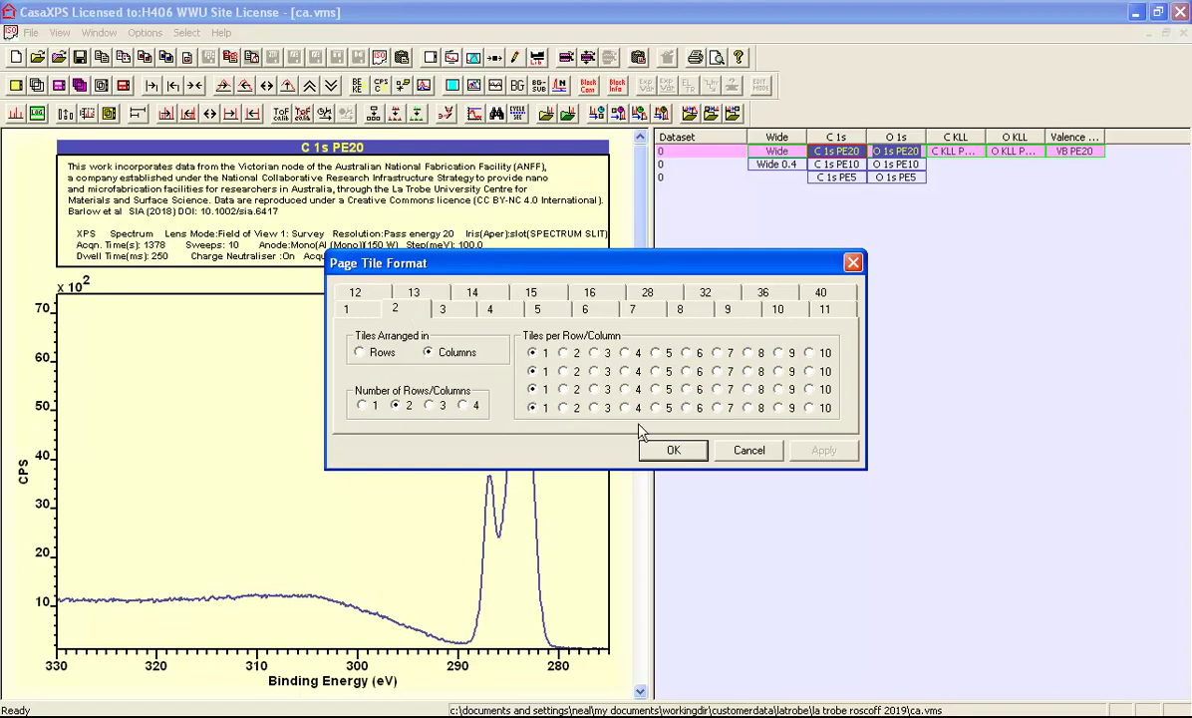
left_click(663, 450)
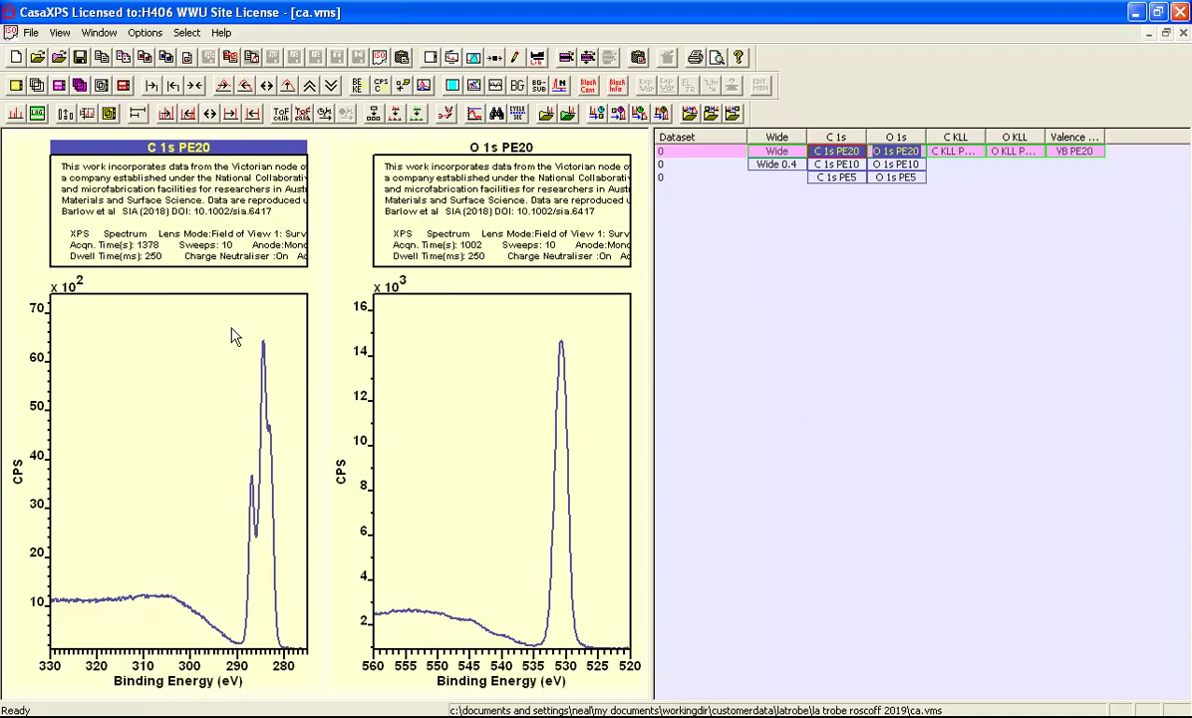
Expand the O 1s tile's energy range to about 570–510 eV.
left_click(445, 349)
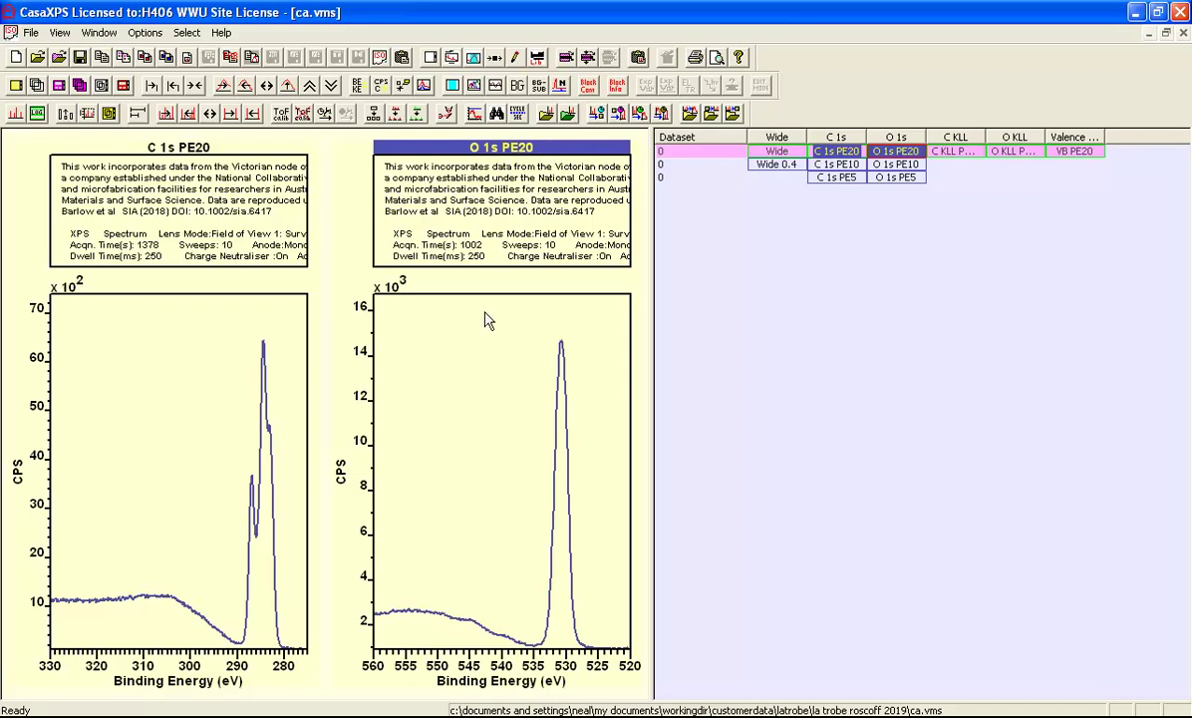
left_click(211, 114)
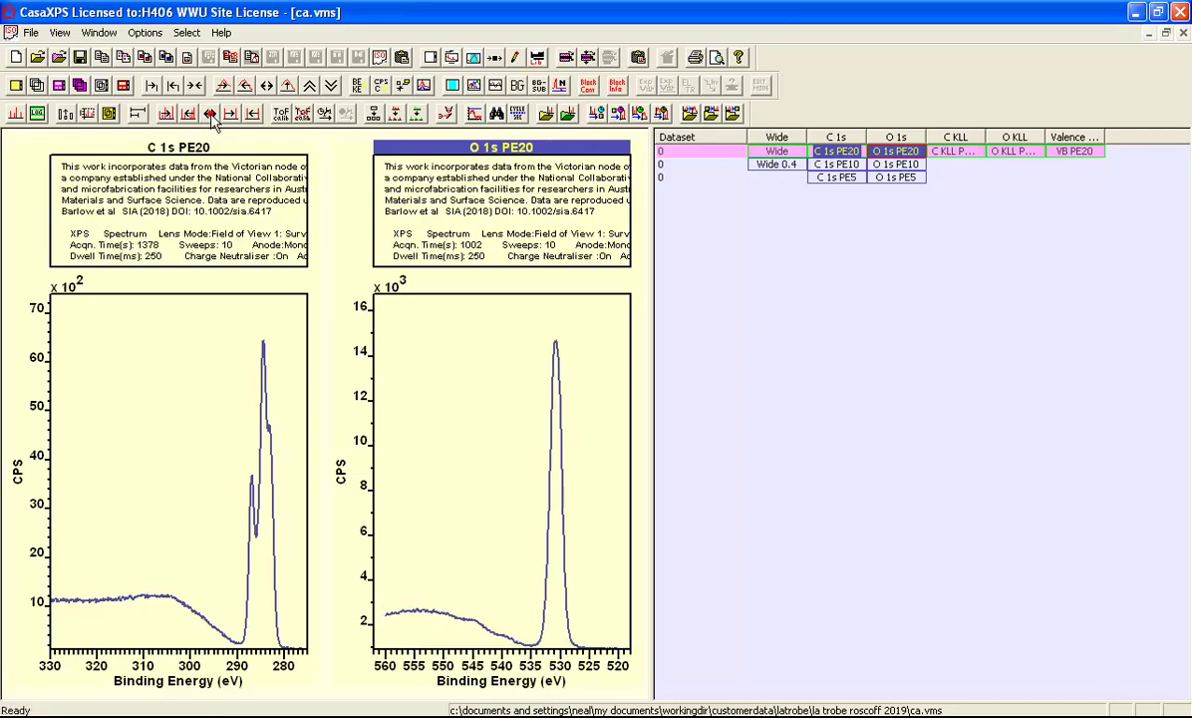
left_click(211, 114)
left_click(211, 114)
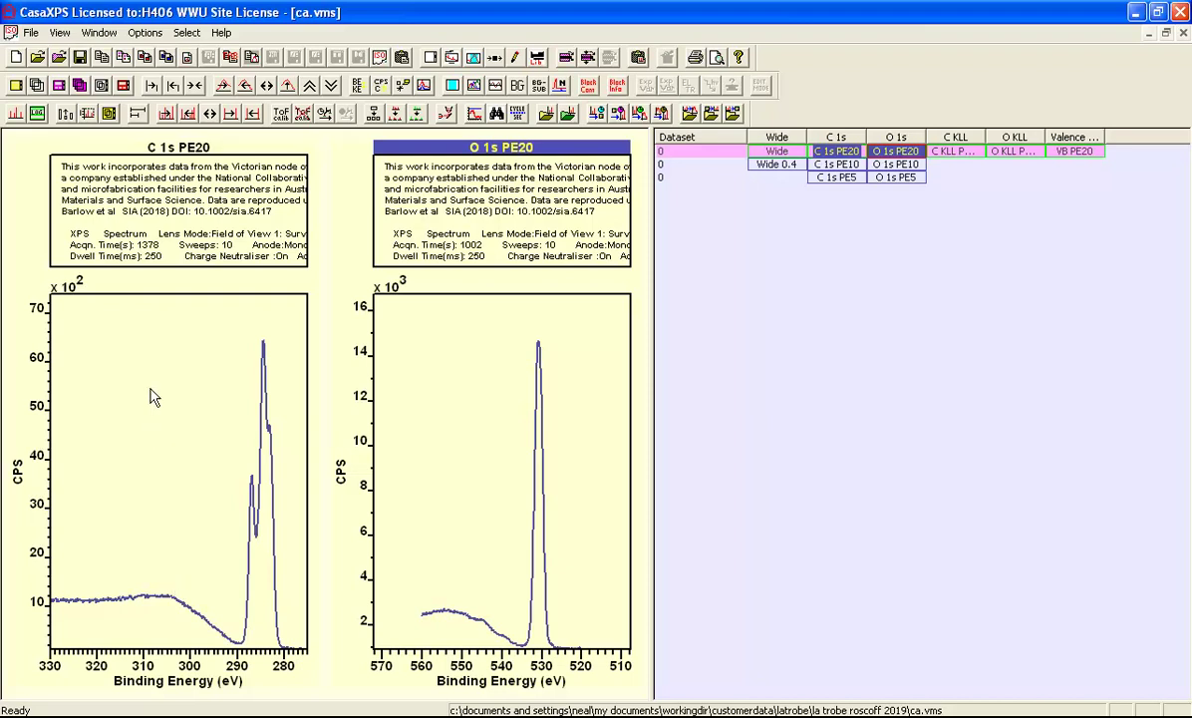
Expand the C 1s tile's energy range to about 340–260 eV.
left_click(141, 360)
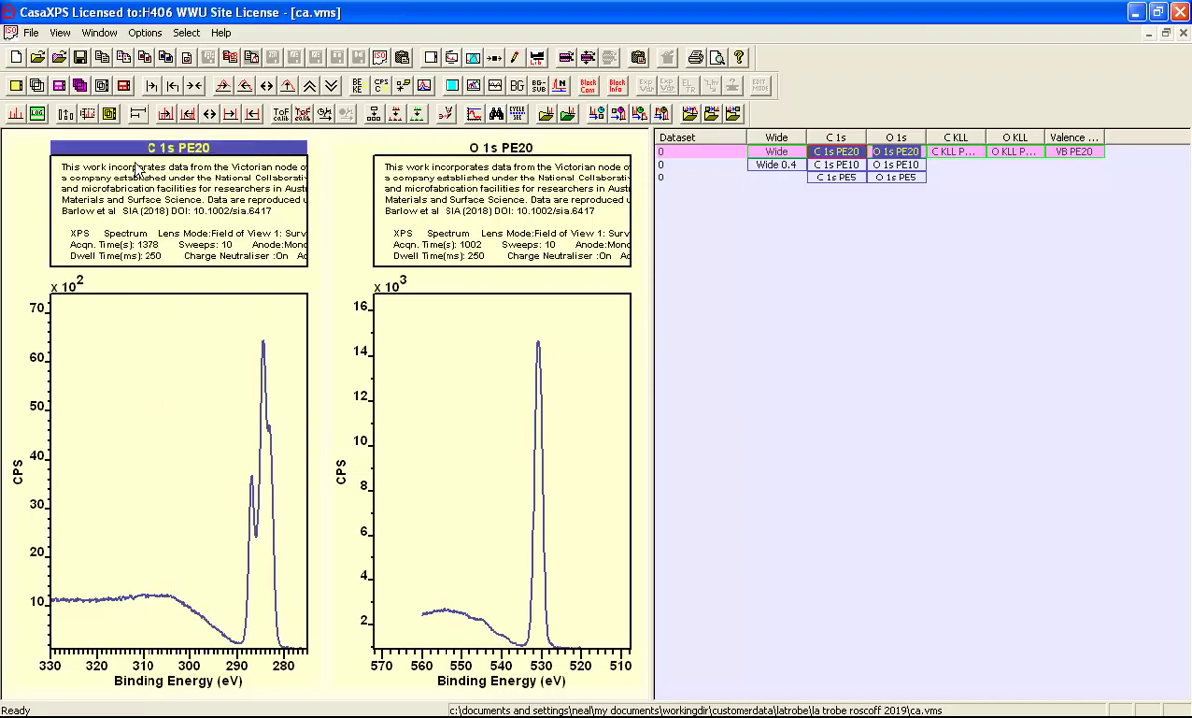
left_click(211, 114)
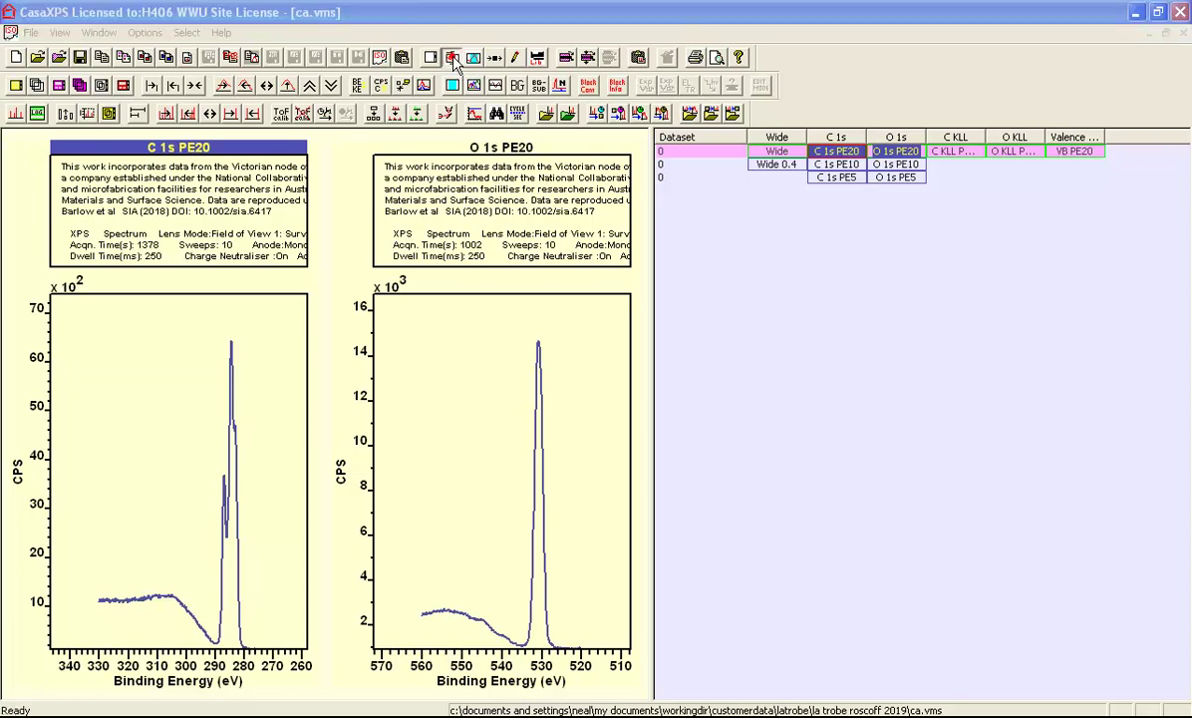
left_click(452, 57)
left_click_drag(431, 111, 791, 145)
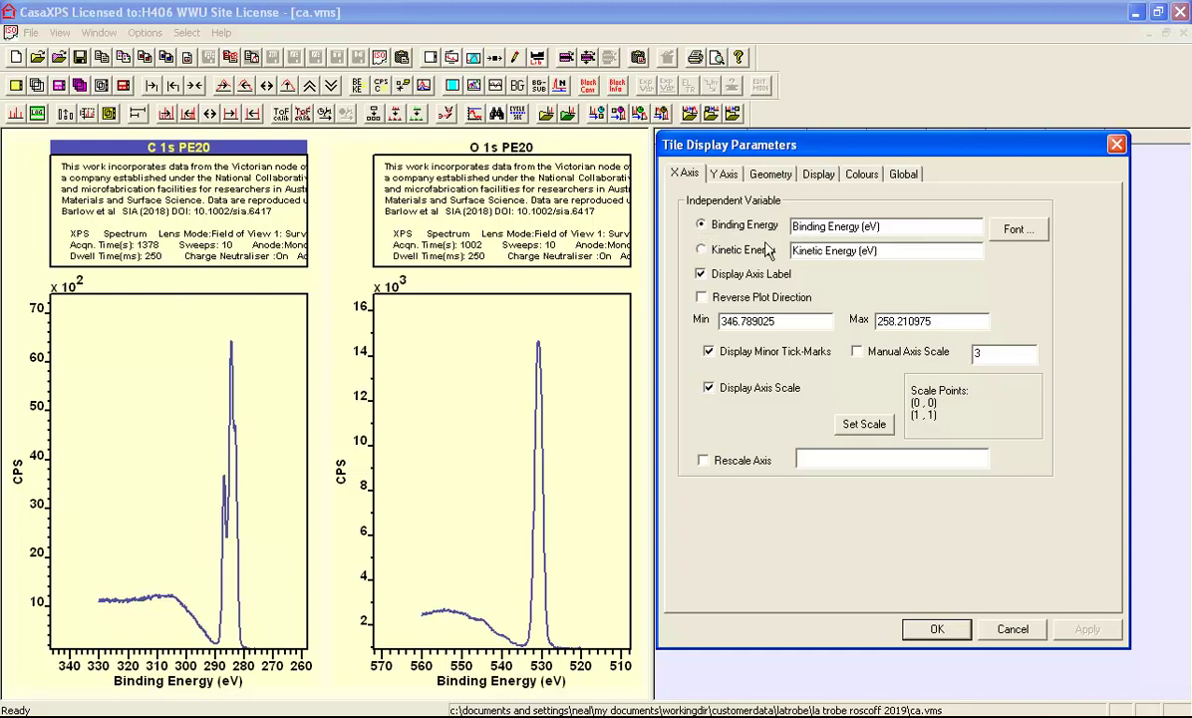
left_click(701, 249)
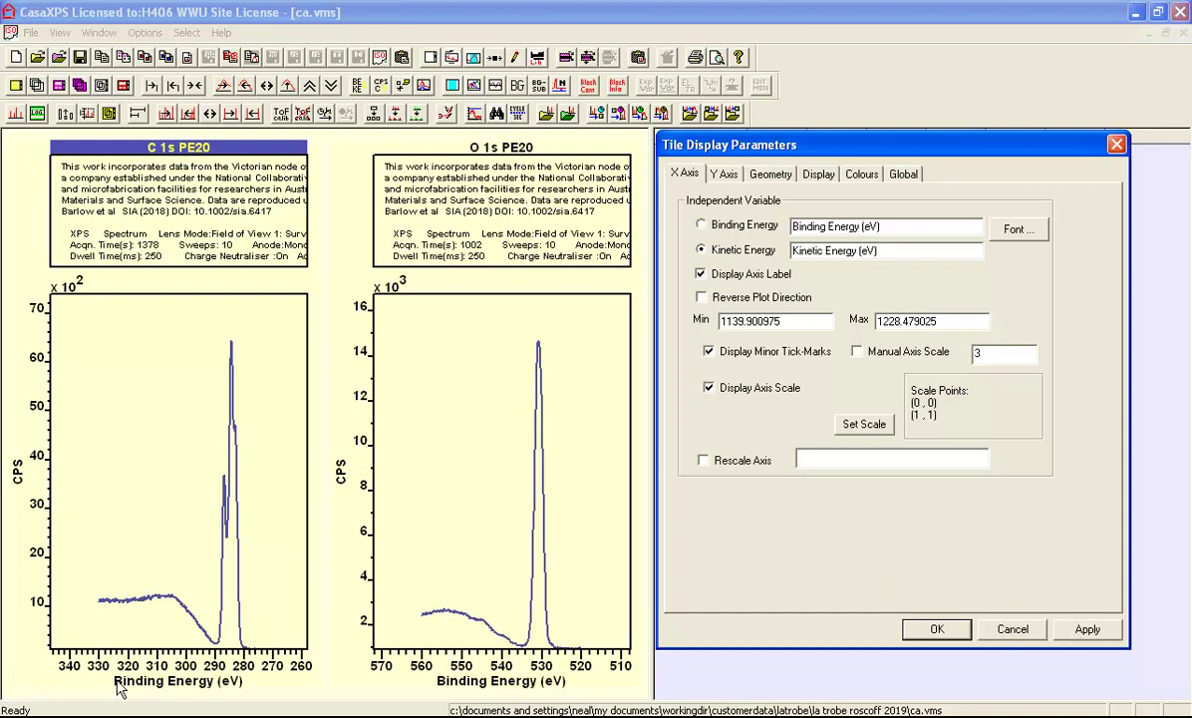
left_click(1088, 630)
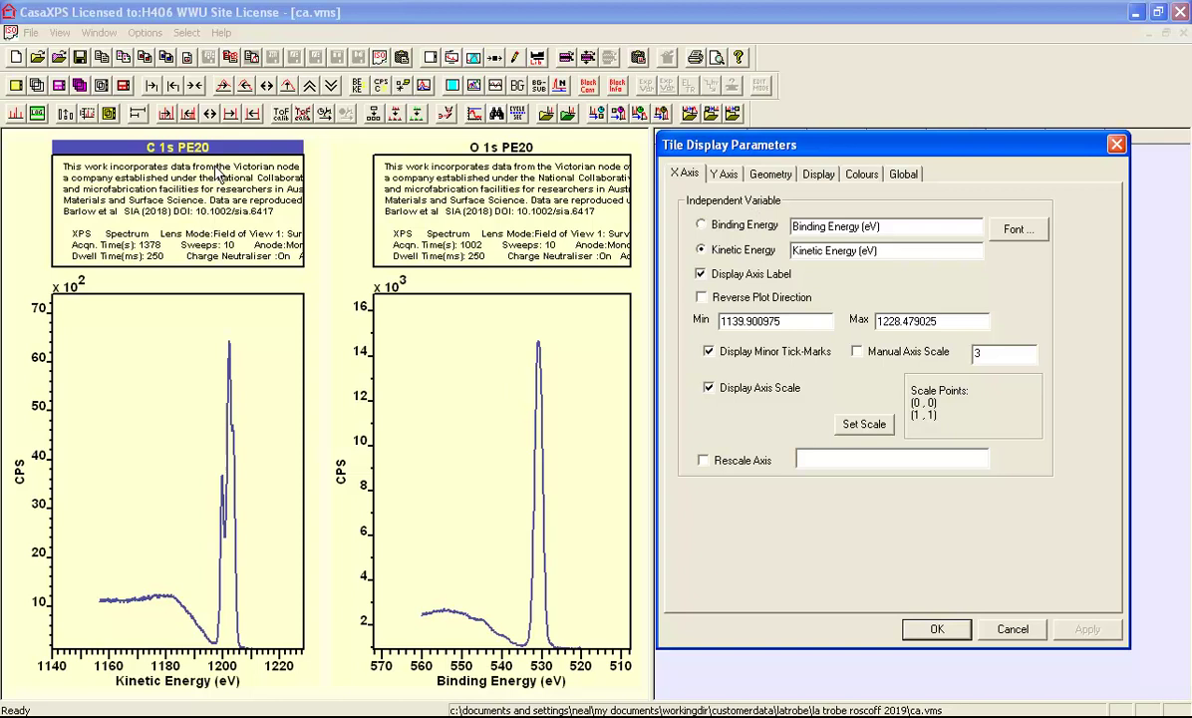
left_click(720, 229)
left_click(933, 629)
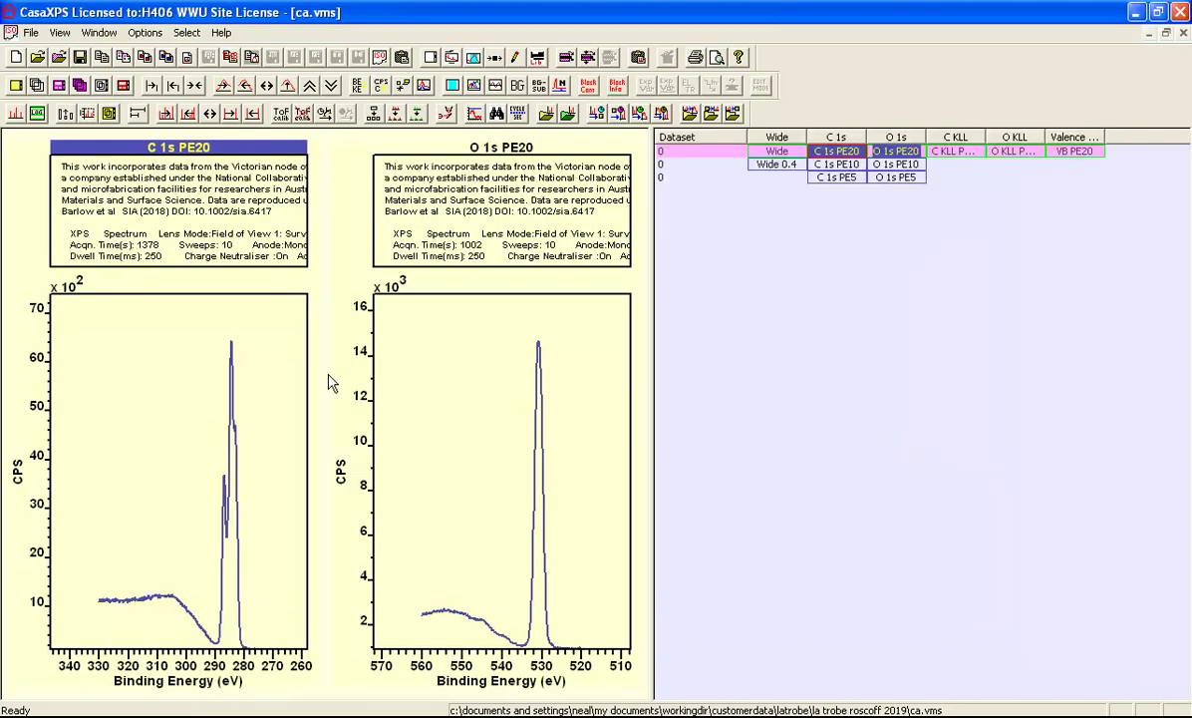
Open Quantification Parameters, move it aside, and zoom into the C 1s peak.
left_click(476, 64)
left_click_drag(428, 82, 754, 191)
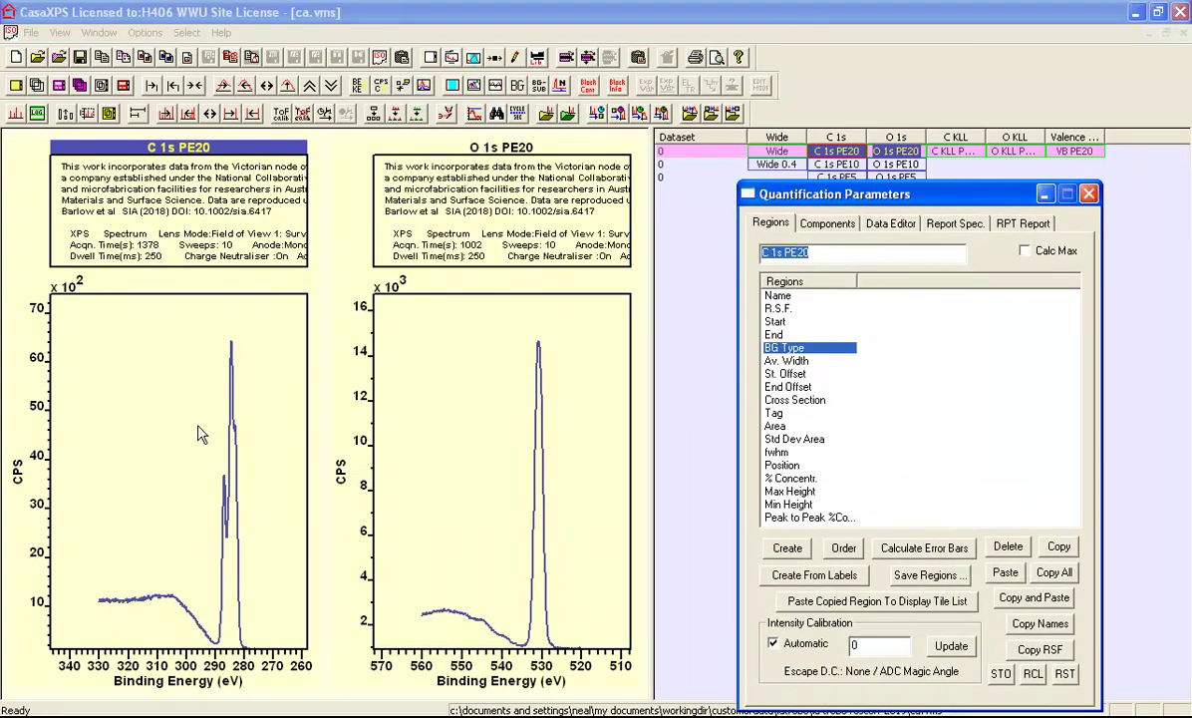
left_click(171, 305)
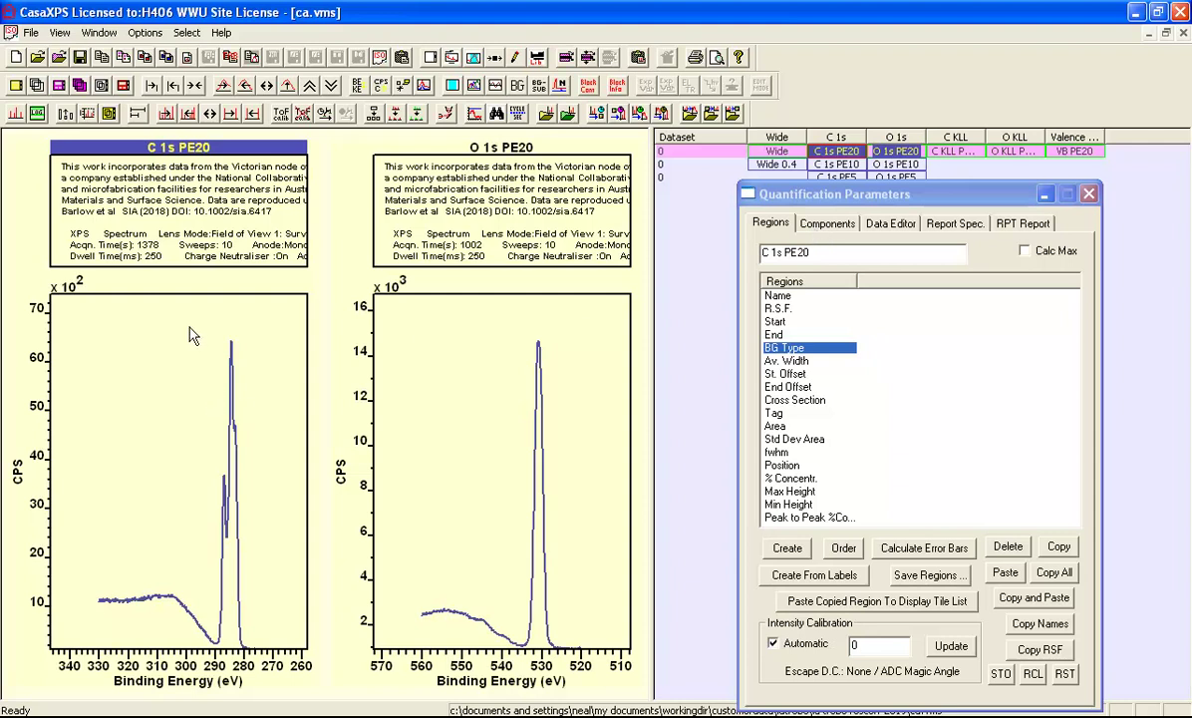
left_click_drag(190, 326, 267, 653)
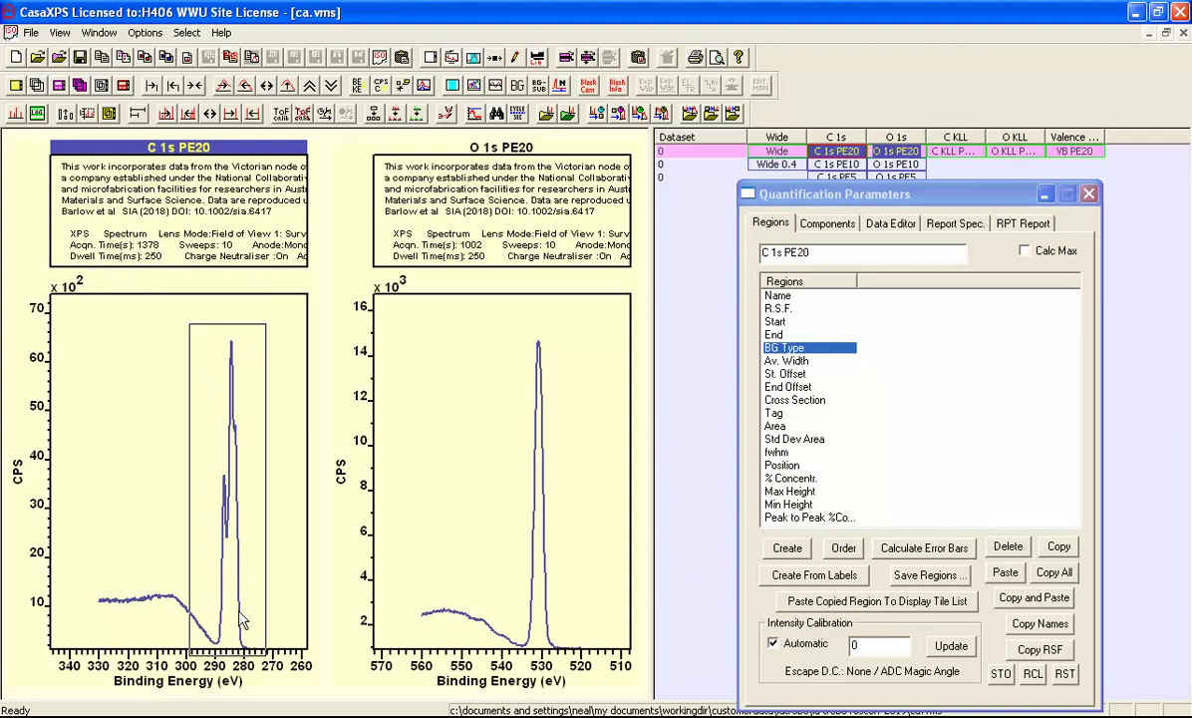
left_click(229, 565)
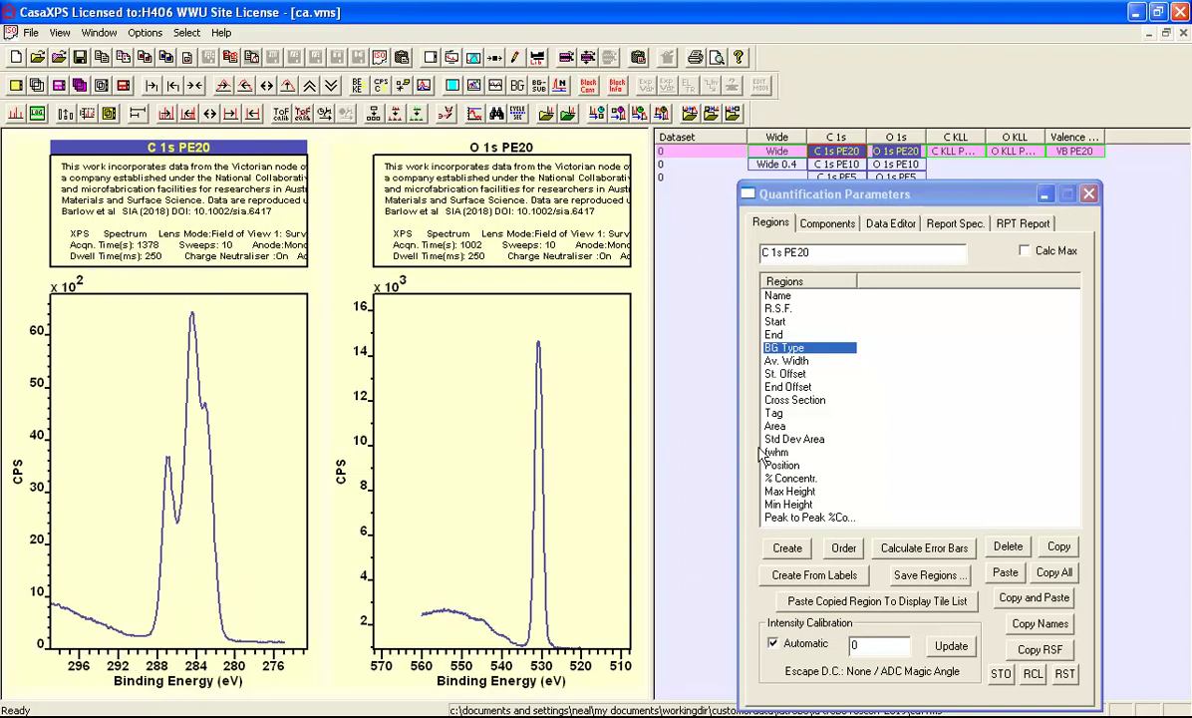
Create a U 3 Tougaard C 1s region spanning 291.047–277.965 eV.
left_click(787, 547)
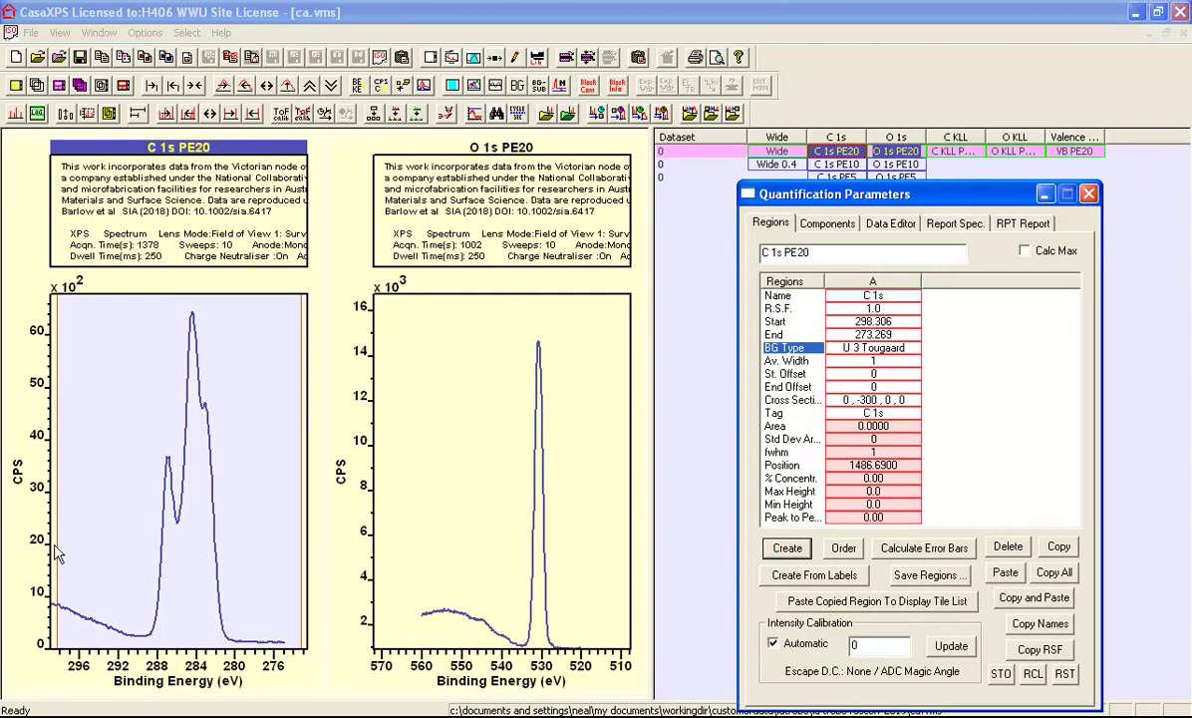
left_click_drag(57, 518, 128, 551)
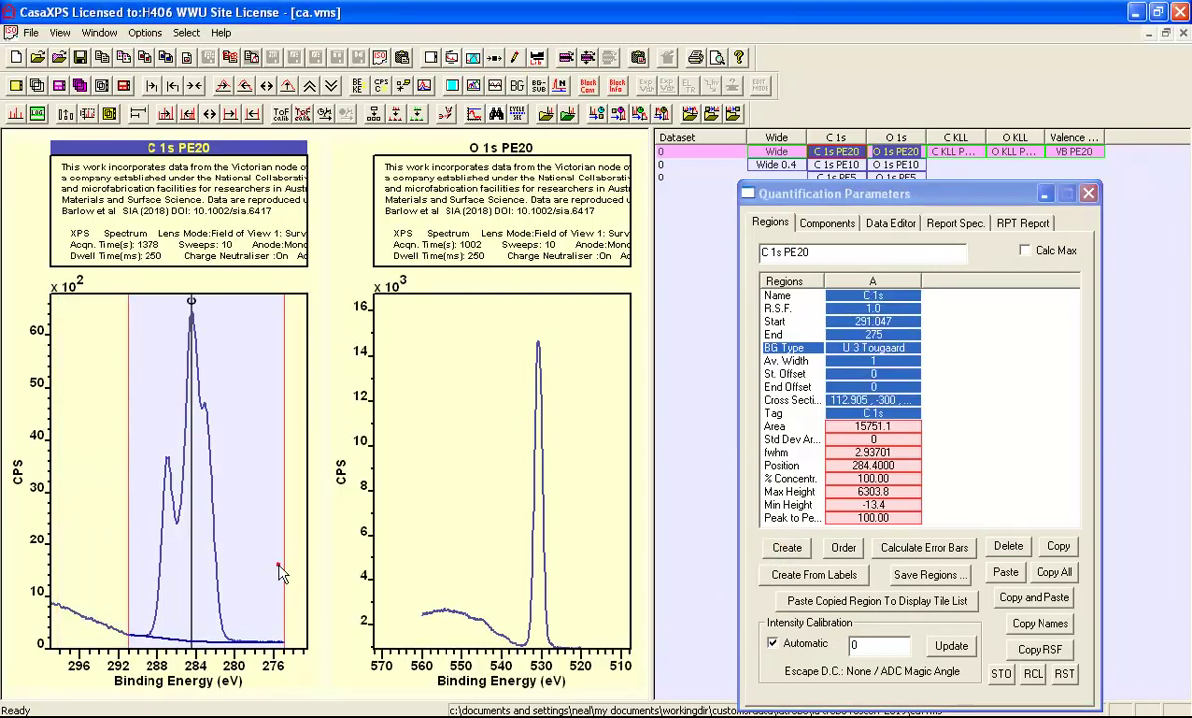
left_click_drag(285, 569, 255, 568)
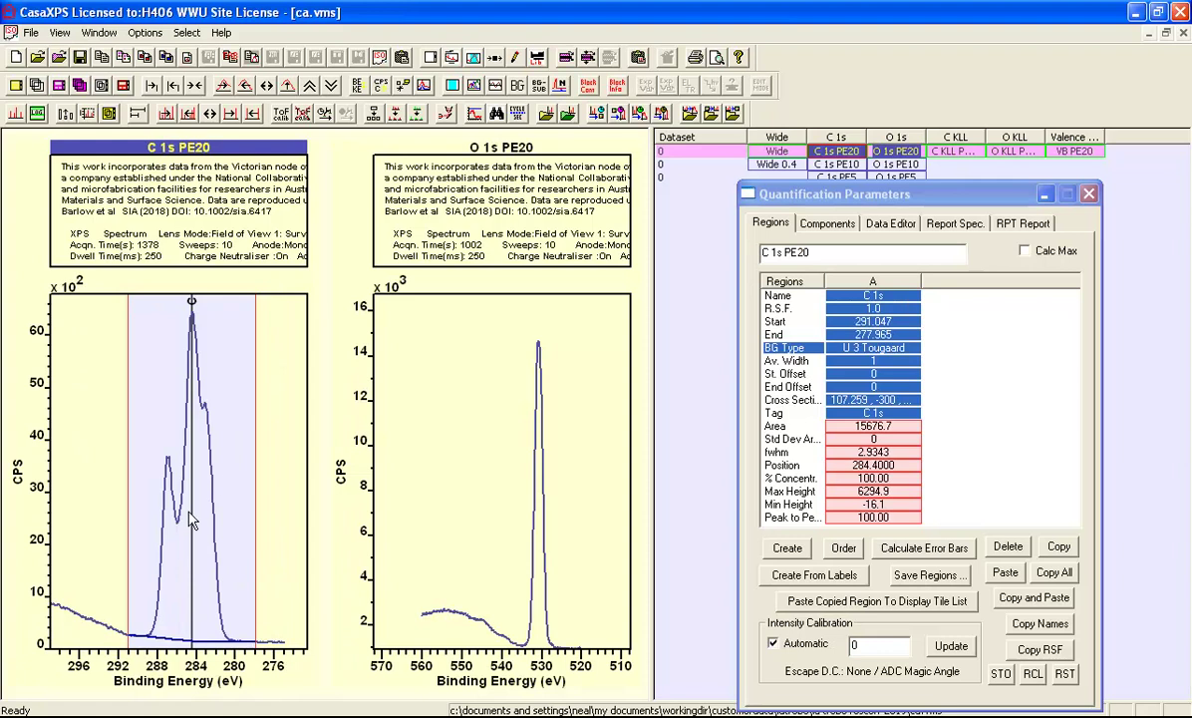
Create an O 1s region from 536.961 to 523.872 eV, then reactivate the C 1s tile.
left_click(476, 390)
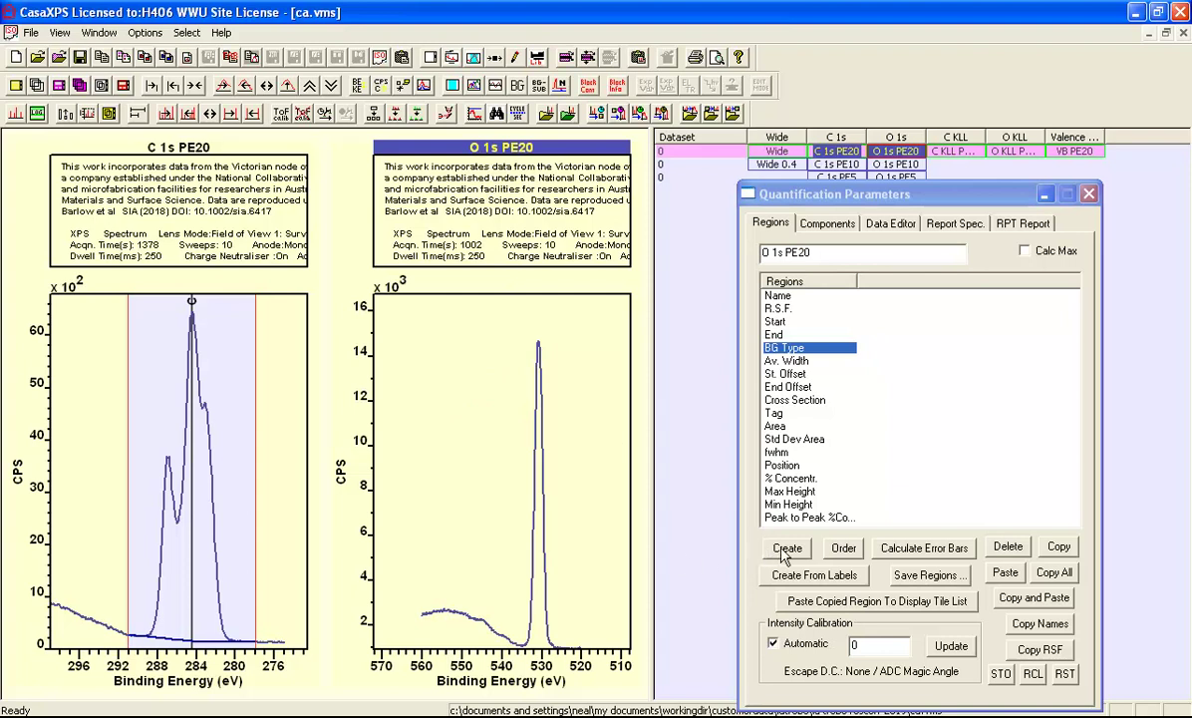
left_click(775, 231)
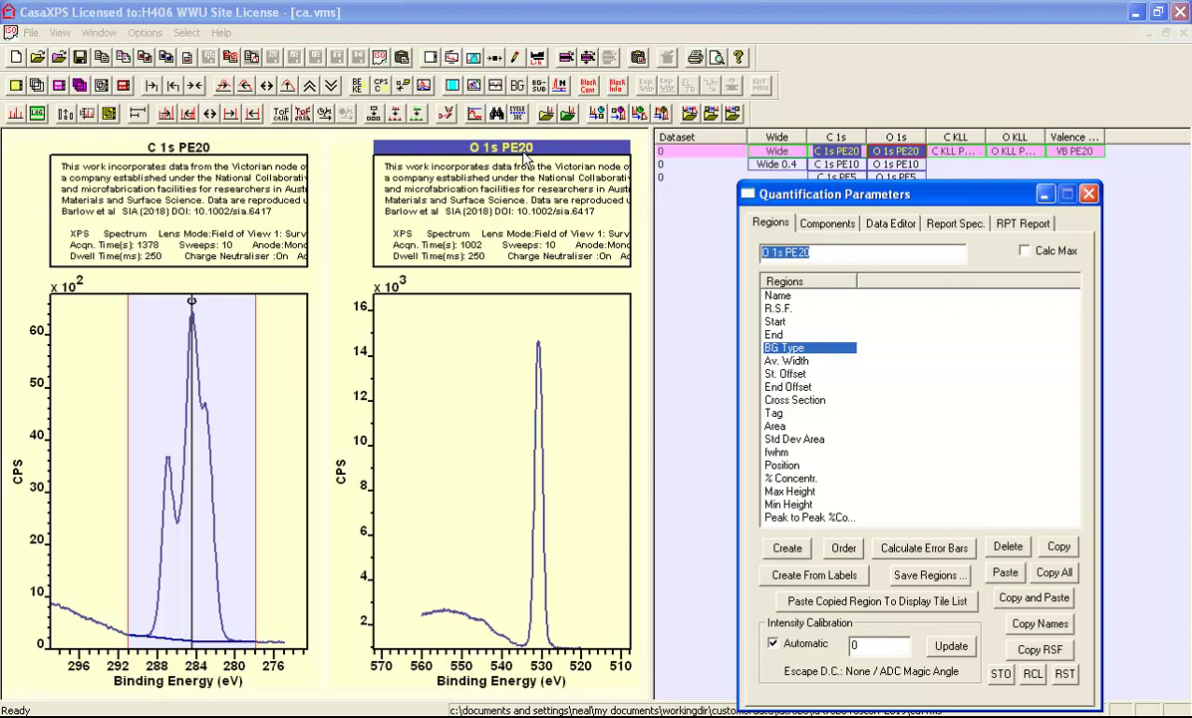
left_click(787, 547)
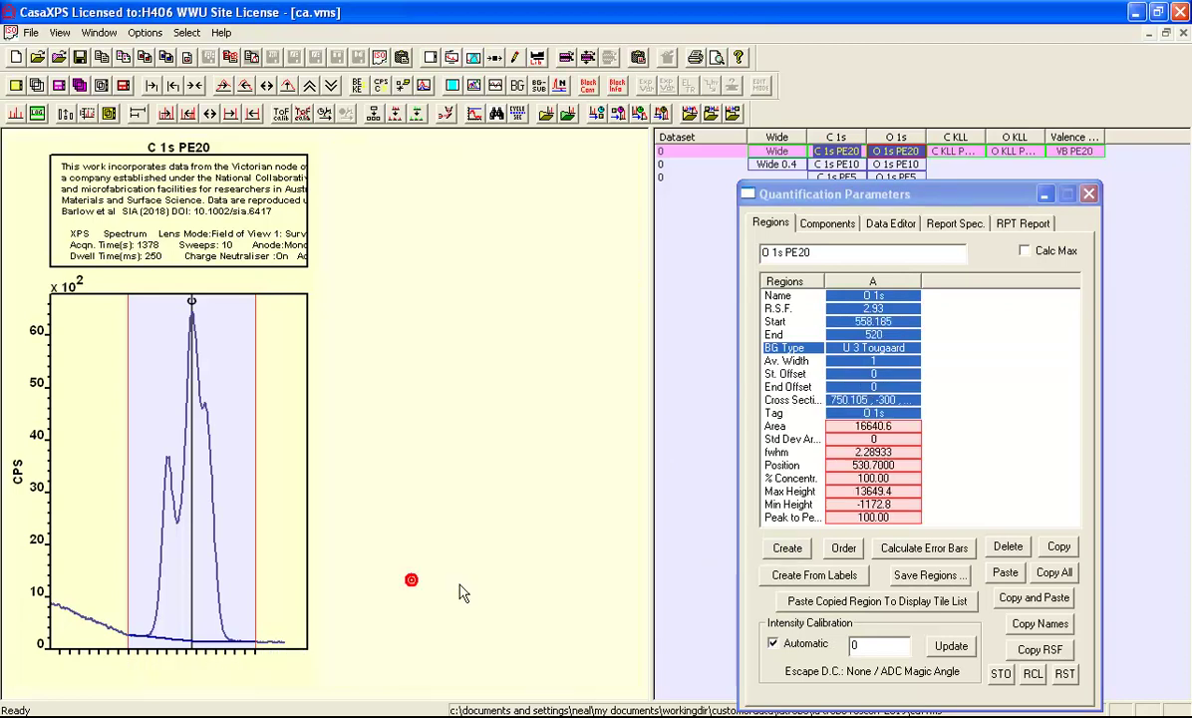
left_click_drag(428, 558, 580, 563)
left_click_drag(449, 573, 564, 588)
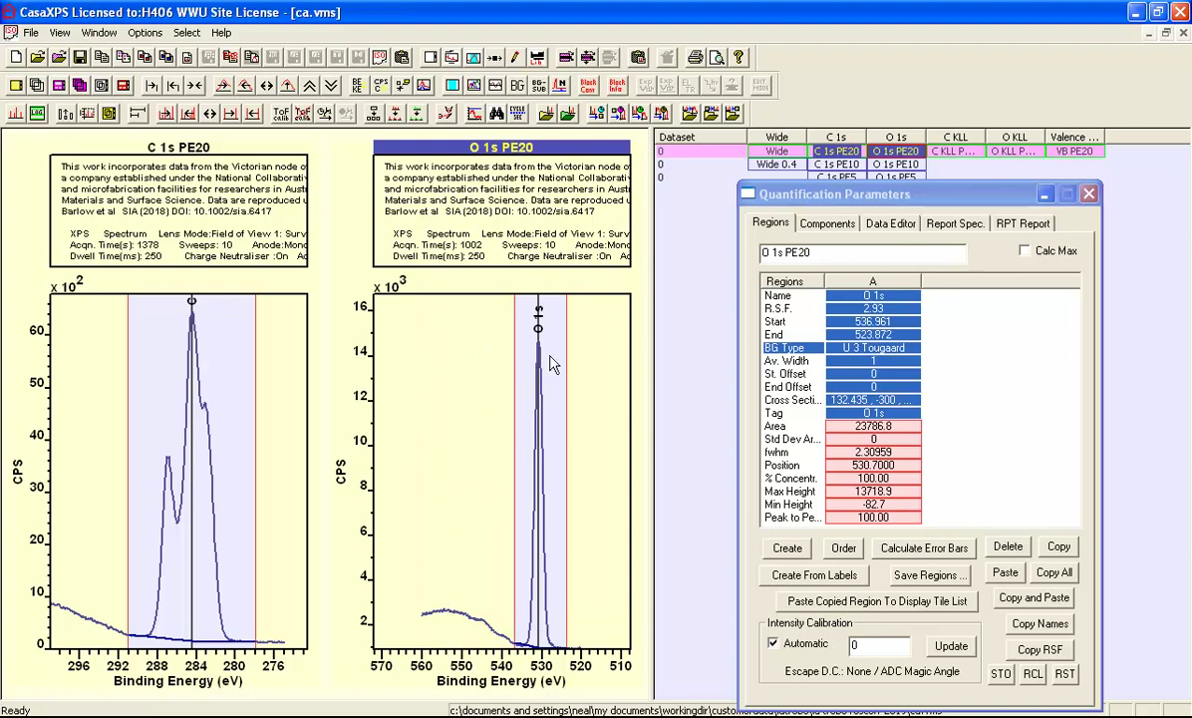
left_click(298, 348)
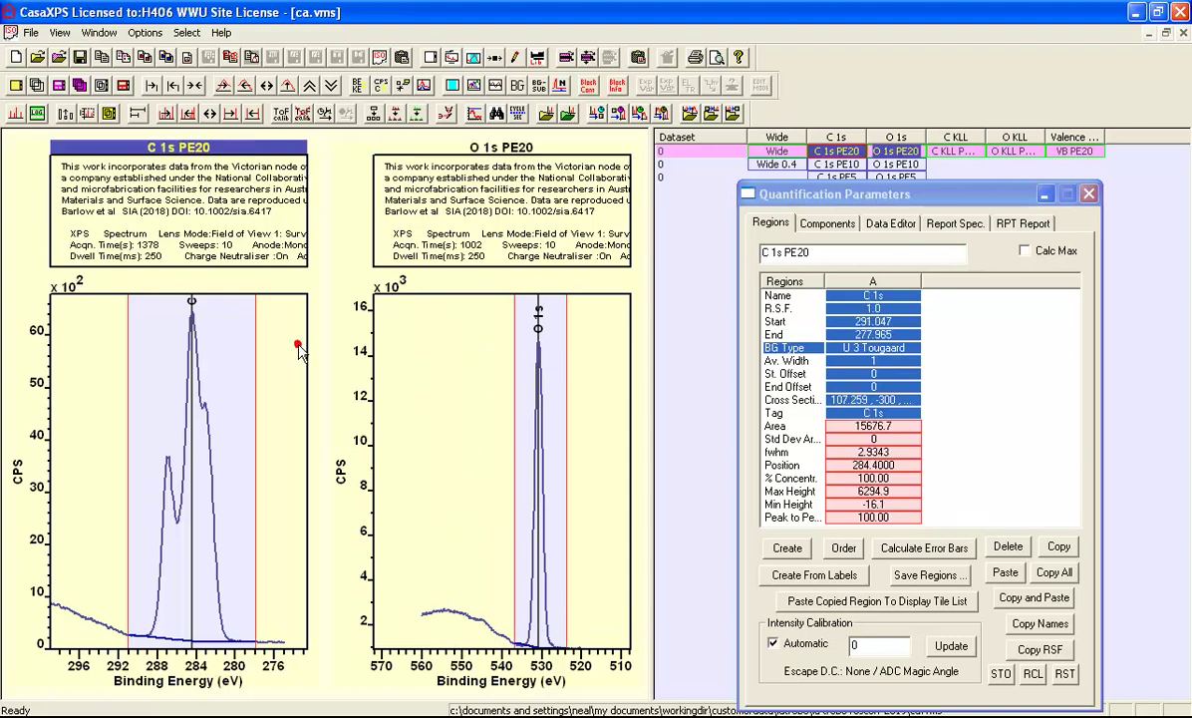
left_click(762, 244)
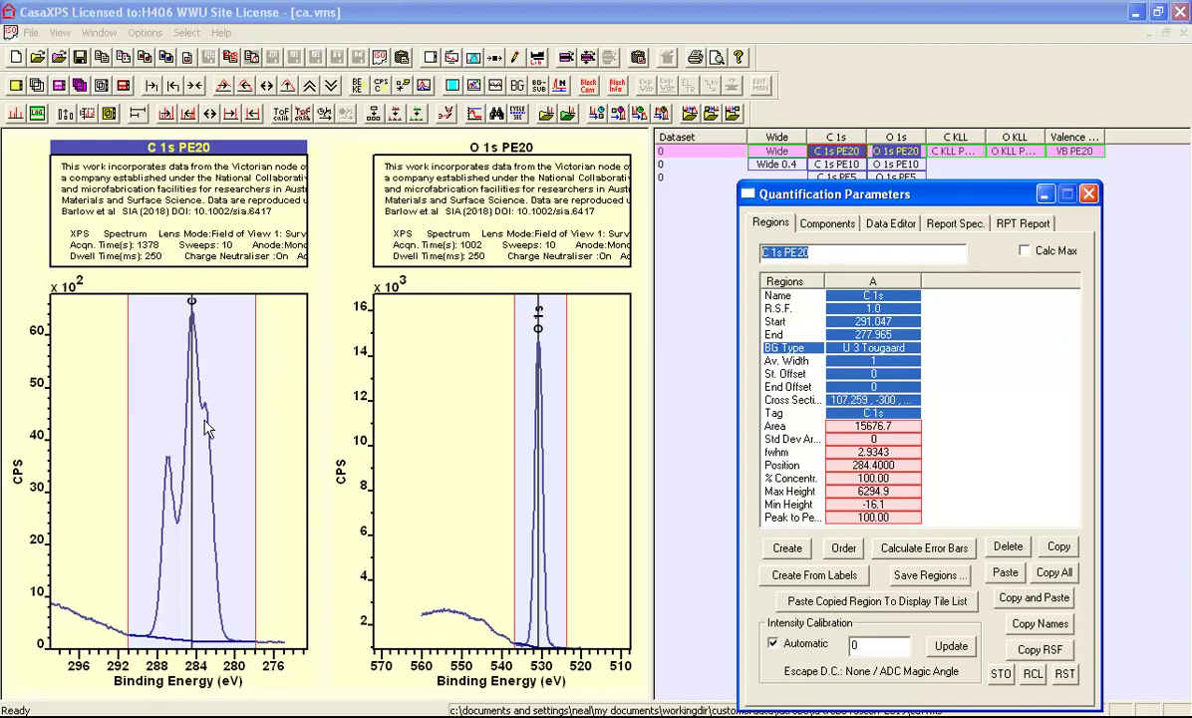
Add three C 1s components, placing the first near 283 eV, and fit them to RMS 2109.38.
left_click(810, 229)
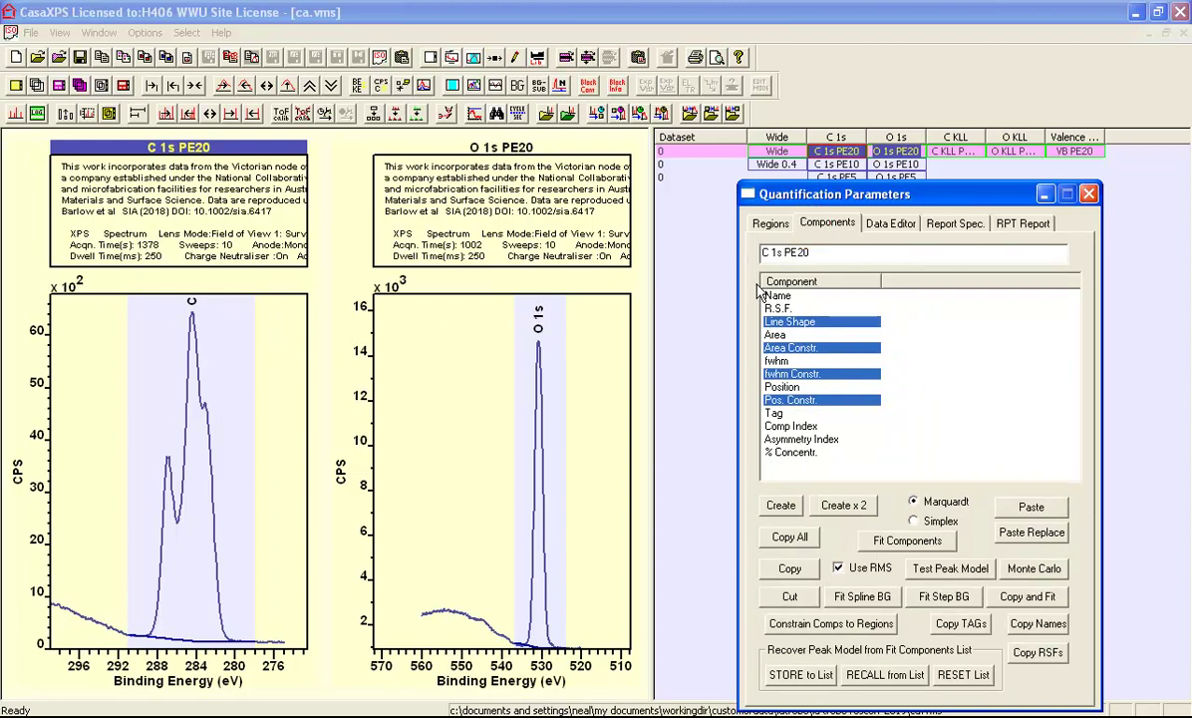
left_click(781, 505)
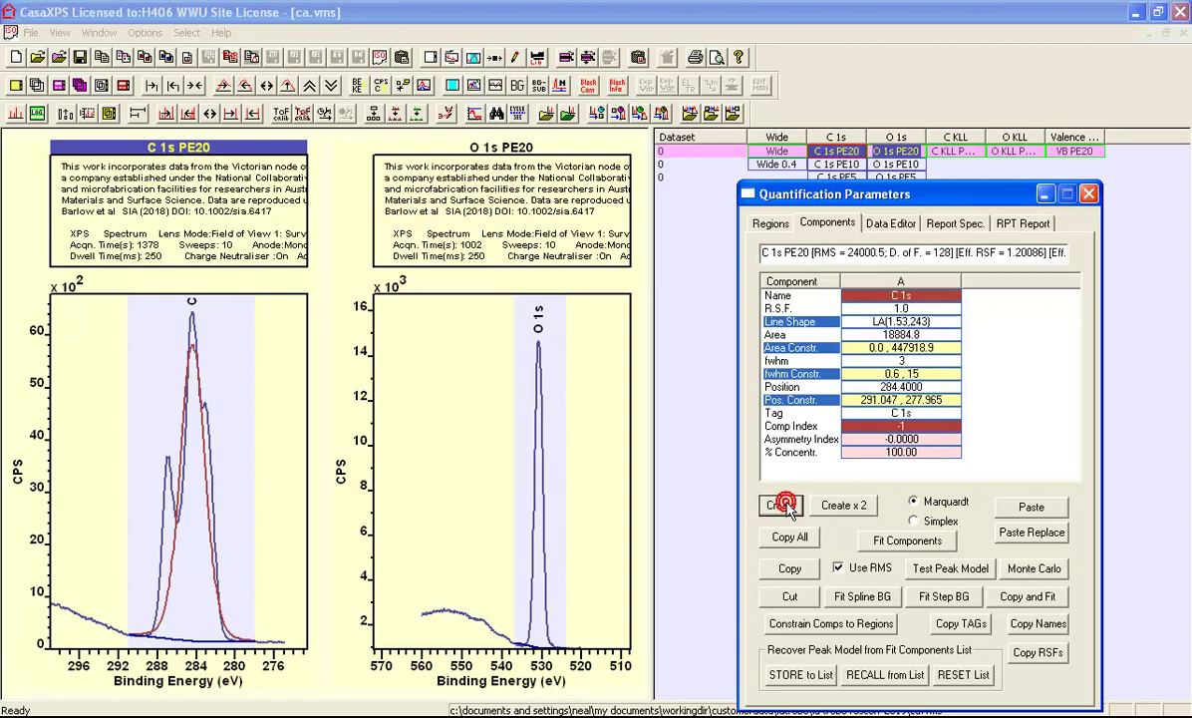
left_click_drag(193, 327, 202, 438)
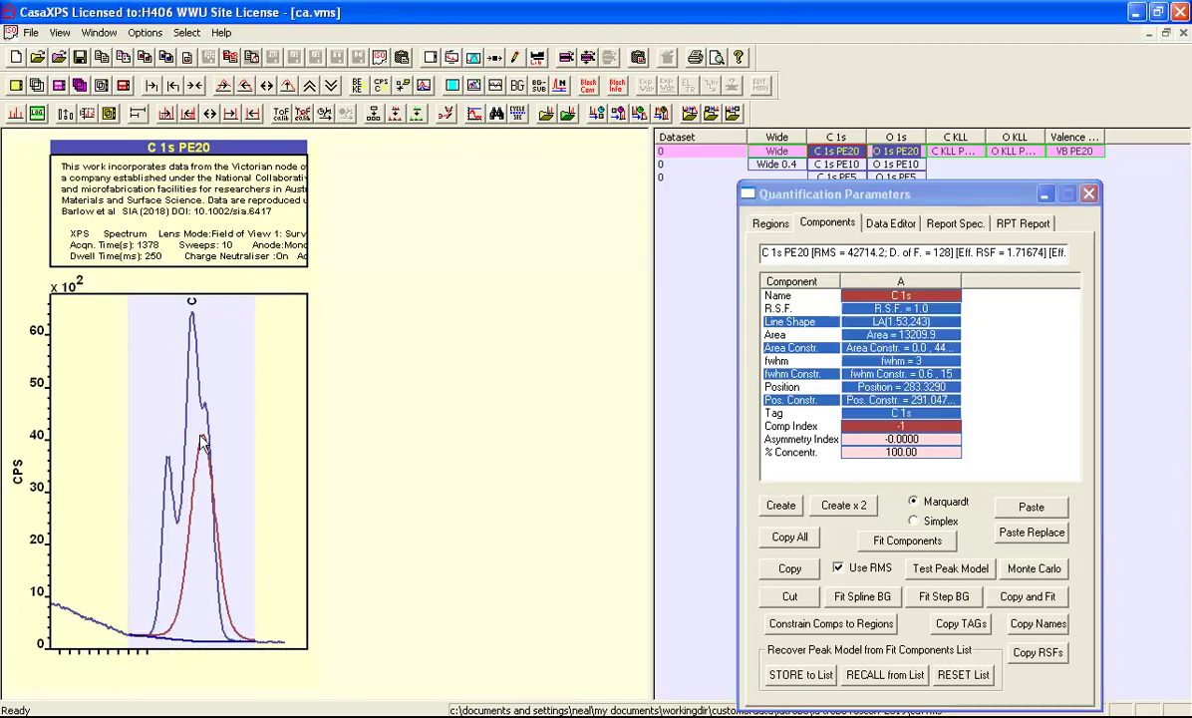
left_click(781, 506)
left_click(781, 506)
left_click(780, 507)
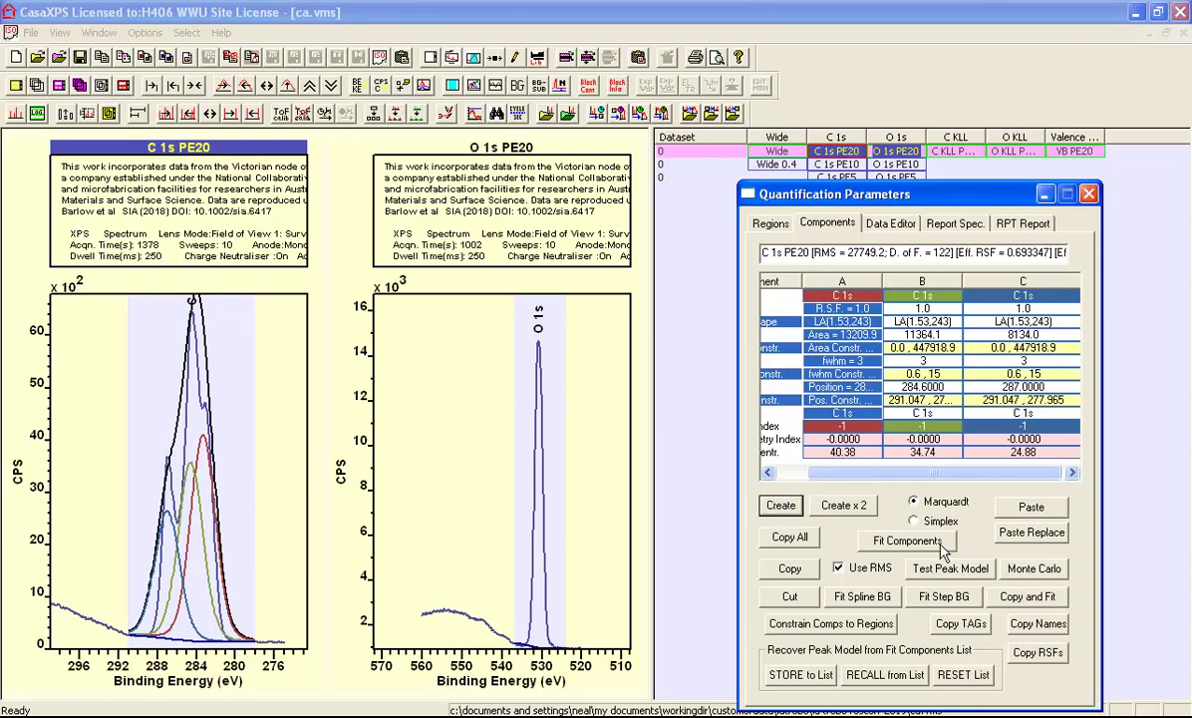
left_click(907, 541)
left_click(907, 541)
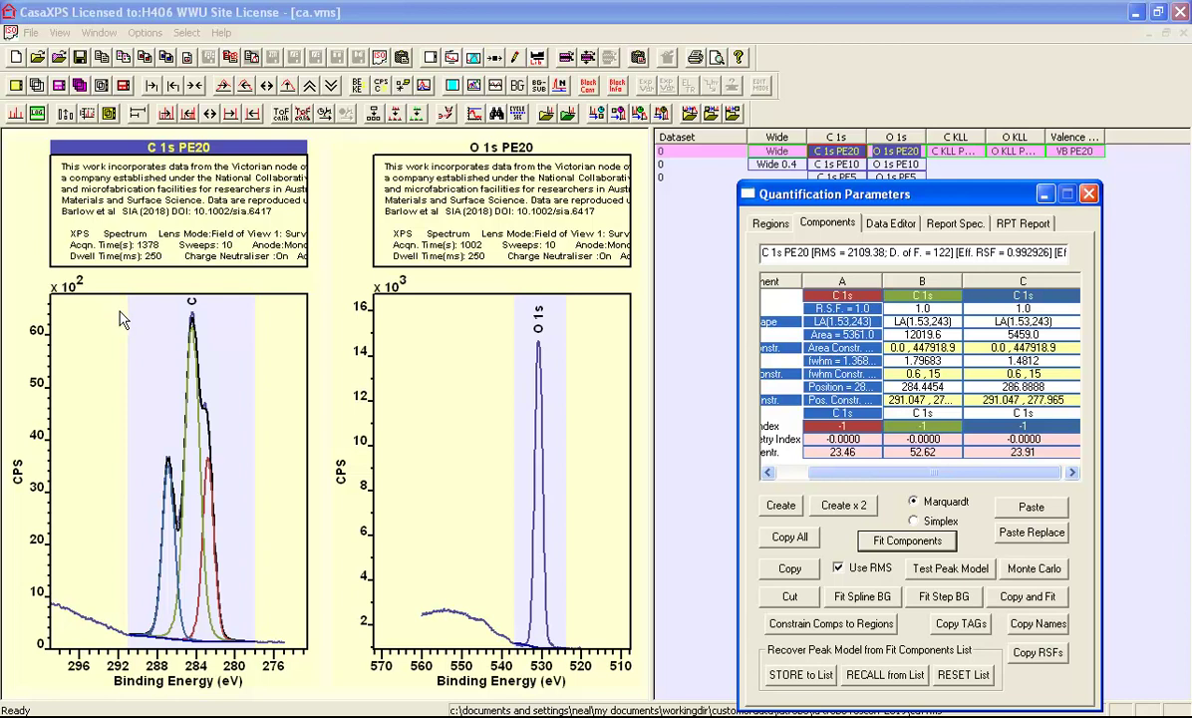
Fit one O 1s component near 530.76 eV to the O 1s peak, then reselect C 1s.
left_click(451, 346)
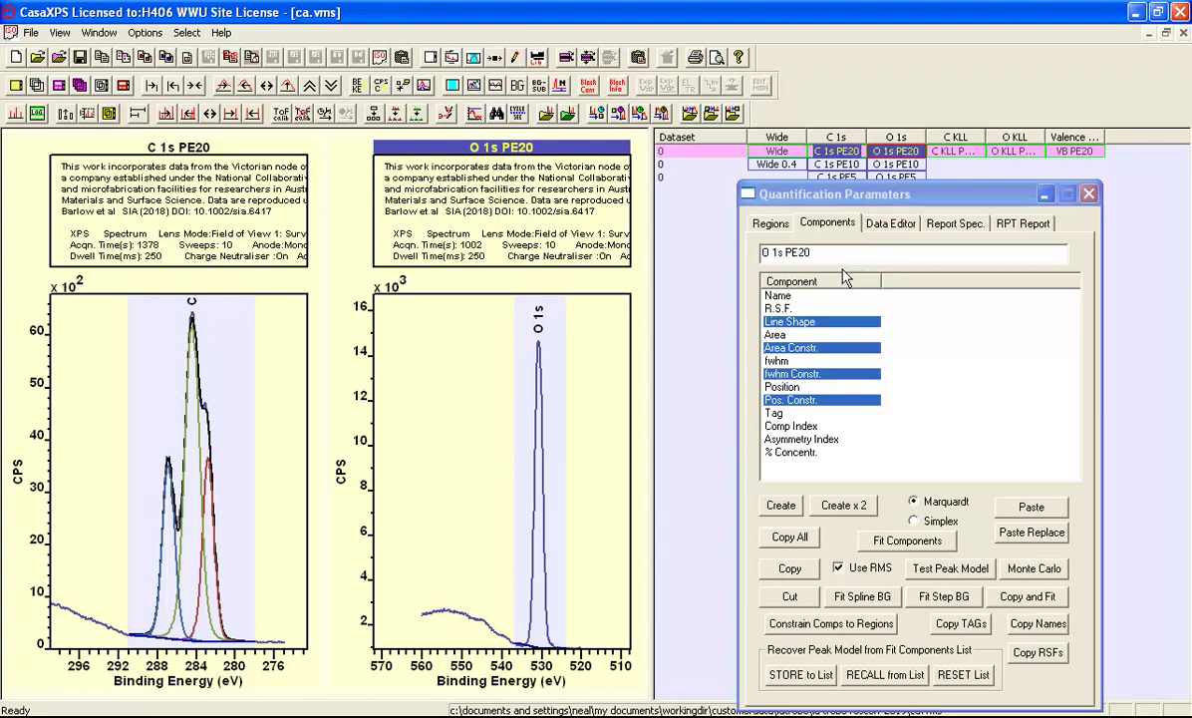
left_click(785, 228)
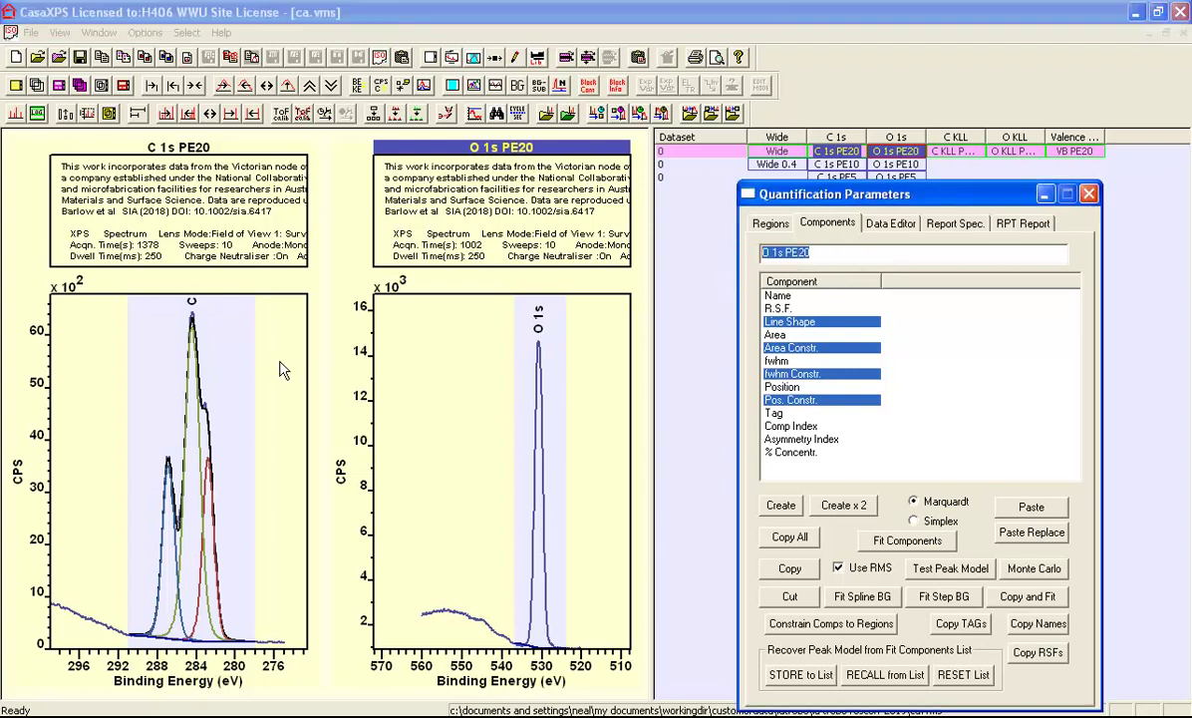
left_click(780, 505)
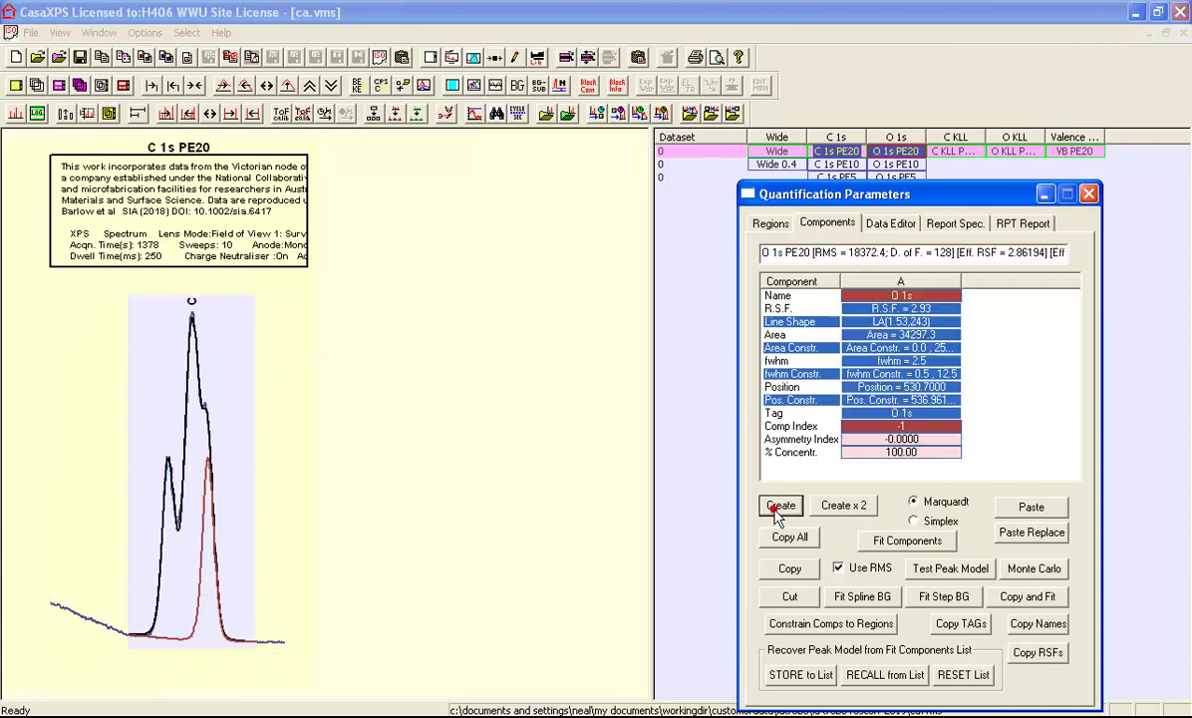
left_click(883, 546)
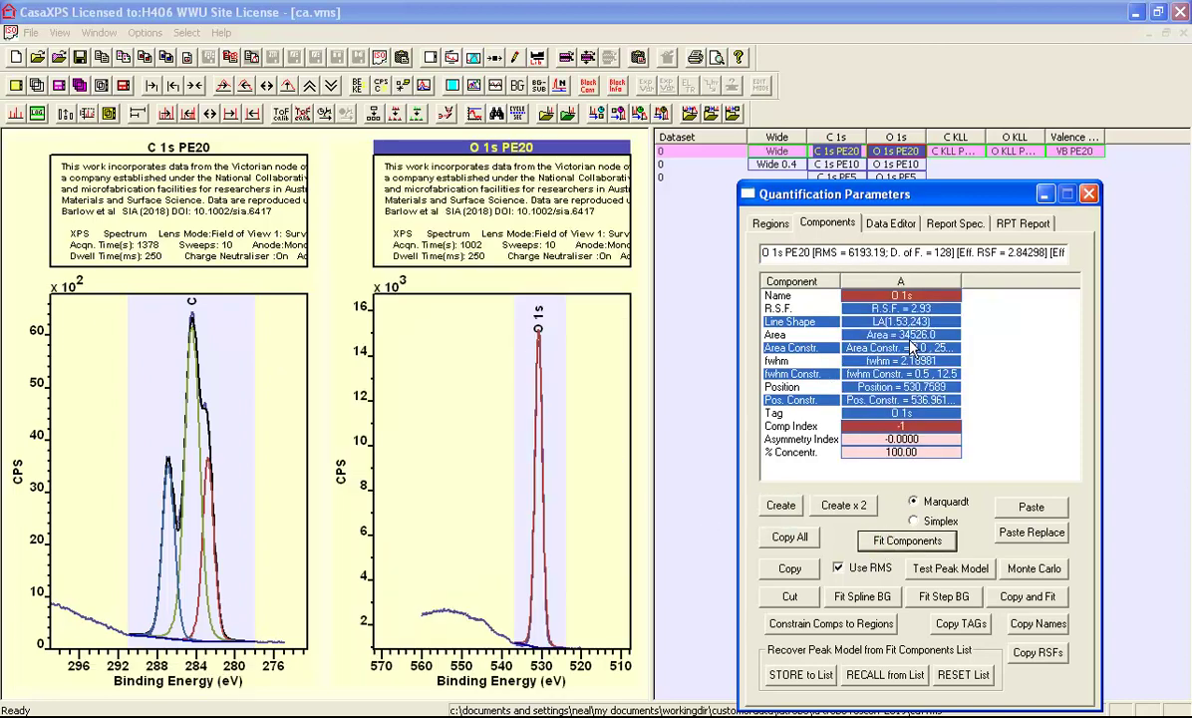
left_click(909, 339)
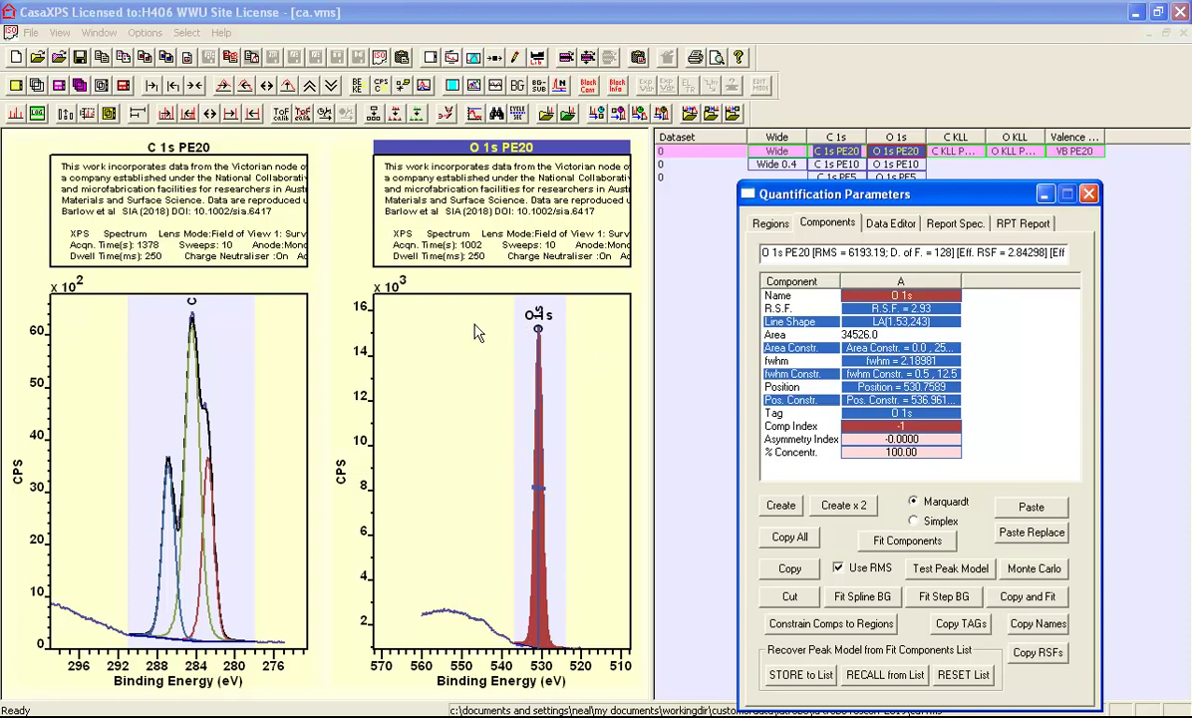
left_click(289, 334)
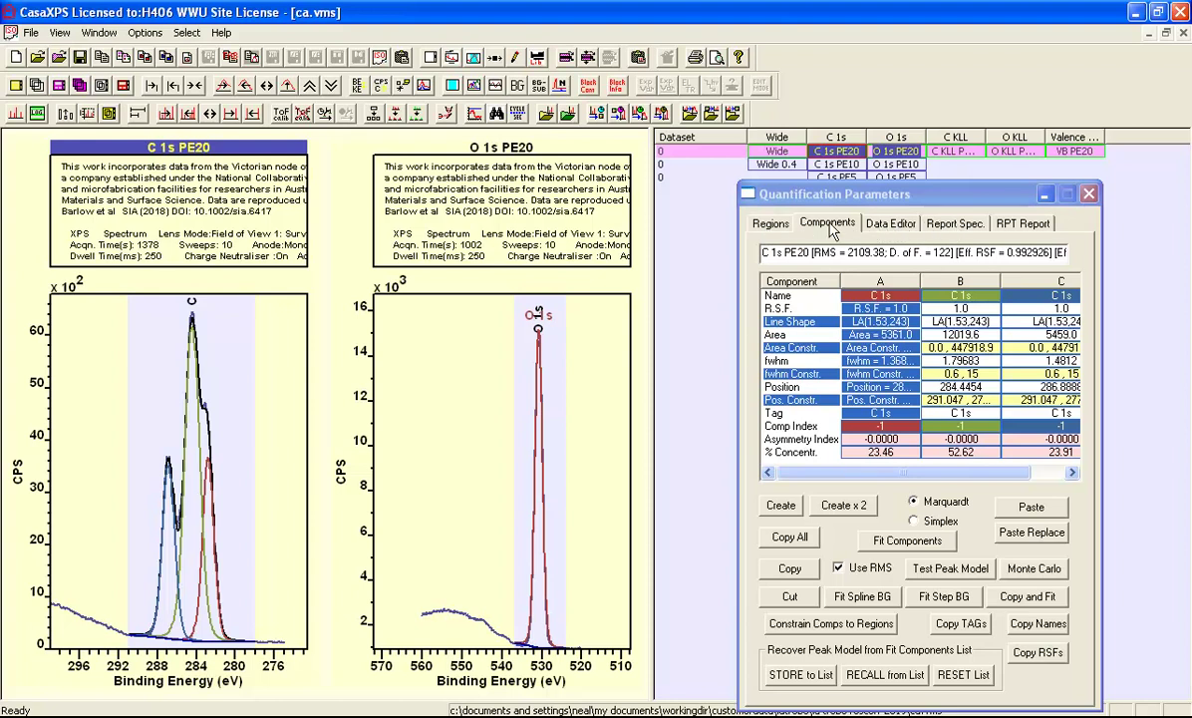
After viewing the Regions and Report Spec. tabs, open Spectrum Processing (F8) and move it right of the spectra.
left_click(767, 225)
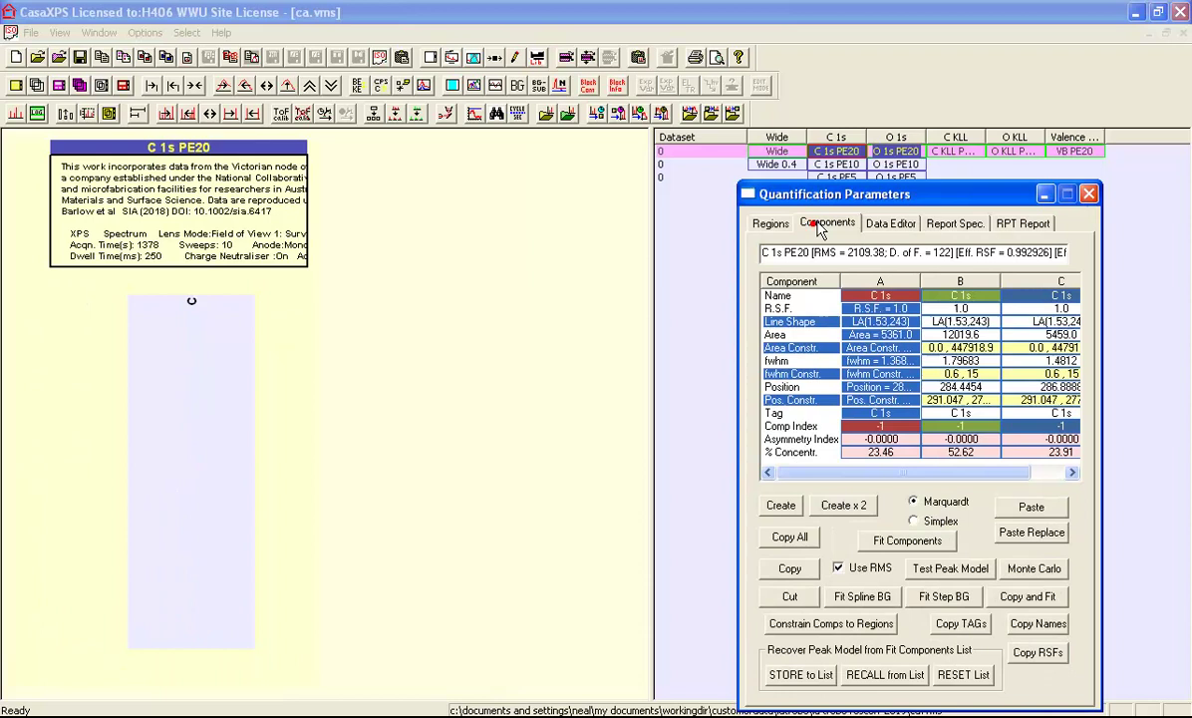
left_click(939, 226)
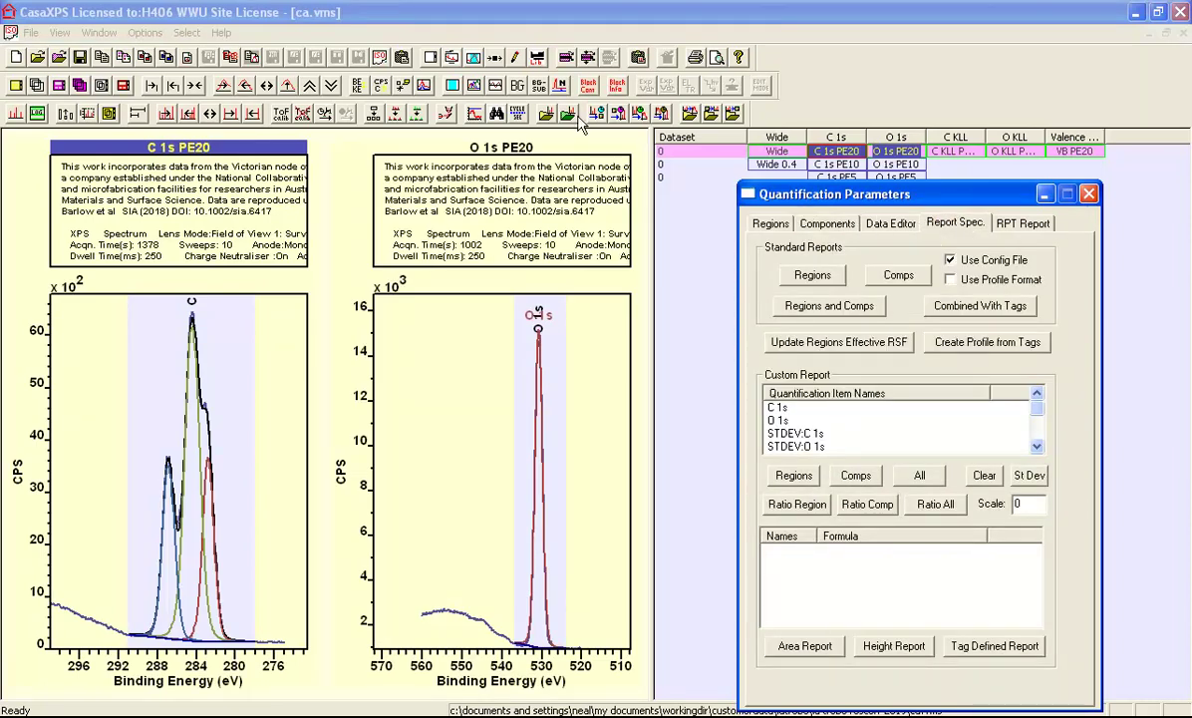
left_click(496, 59)
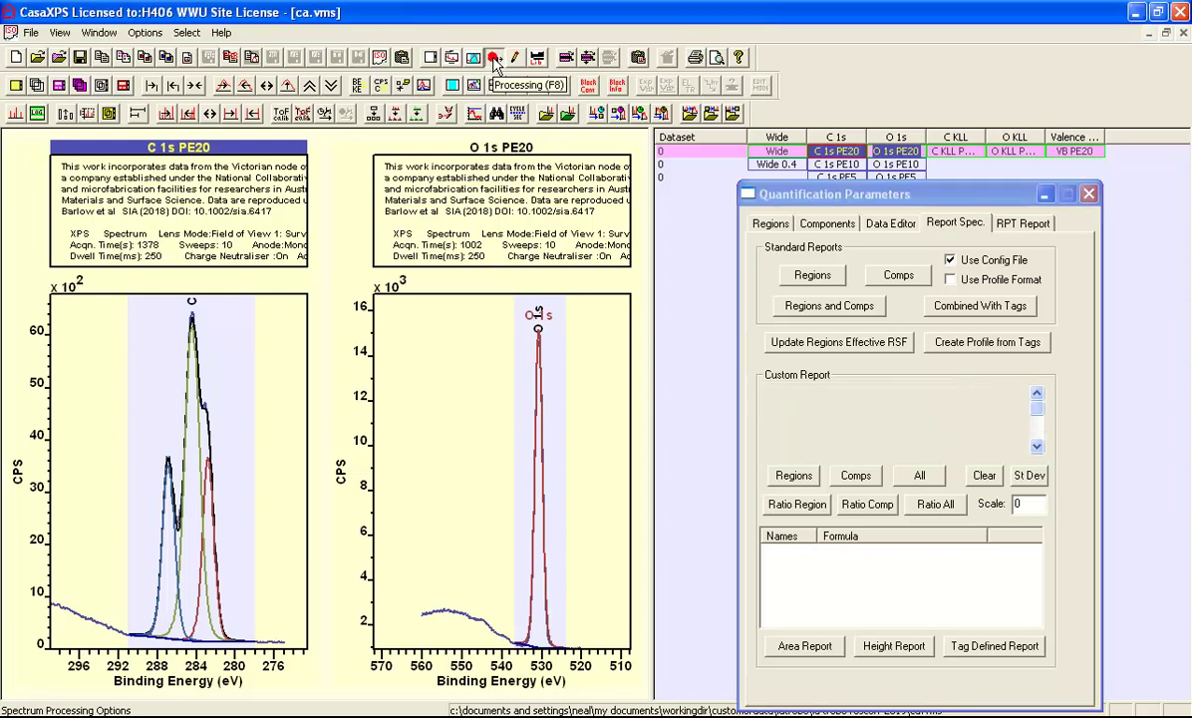
left_click_drag(535, 146, 876, 201)
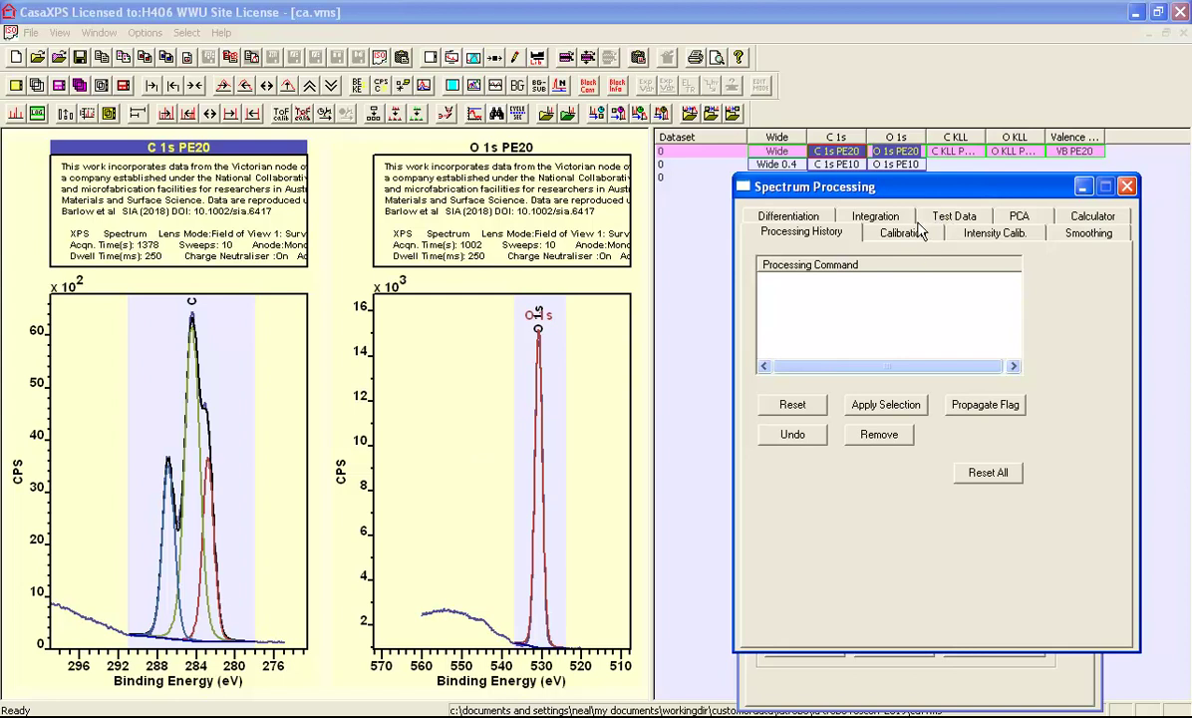
Apply SG Quadratic width-5 smoothing to the O 1s spectrum and confirm 'Sm SG D(2) P(5)' in the history.
left_click(1069, 236)
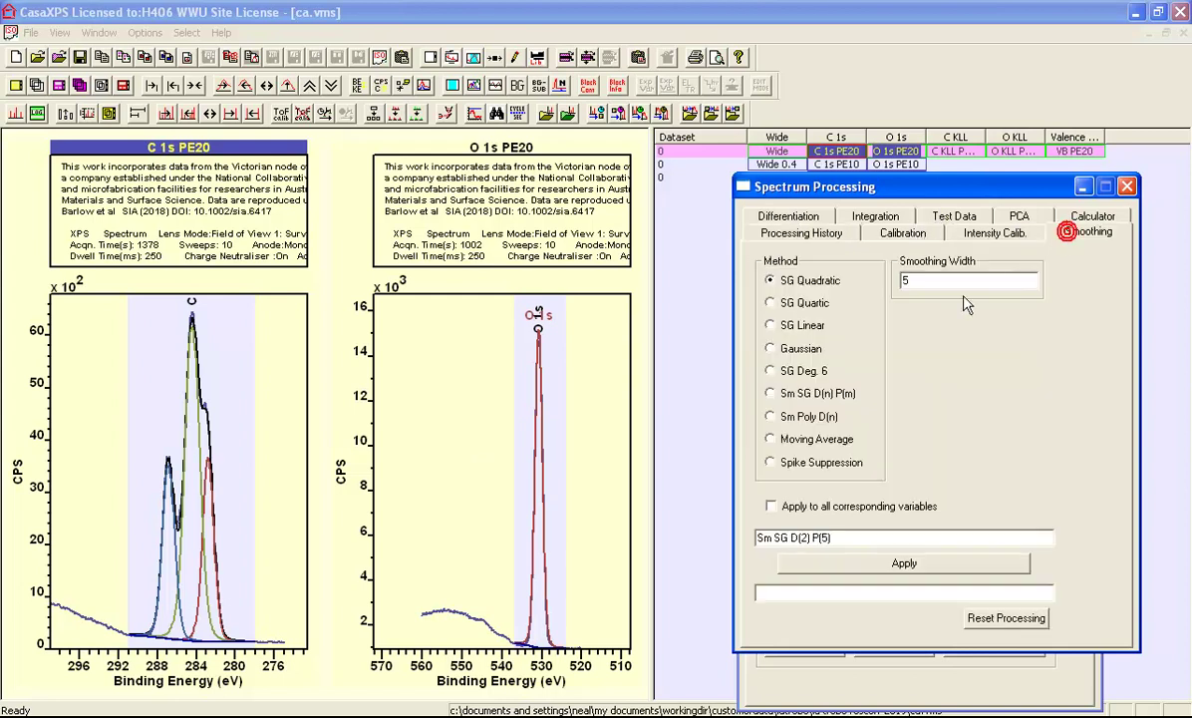
left_click(917, 565)
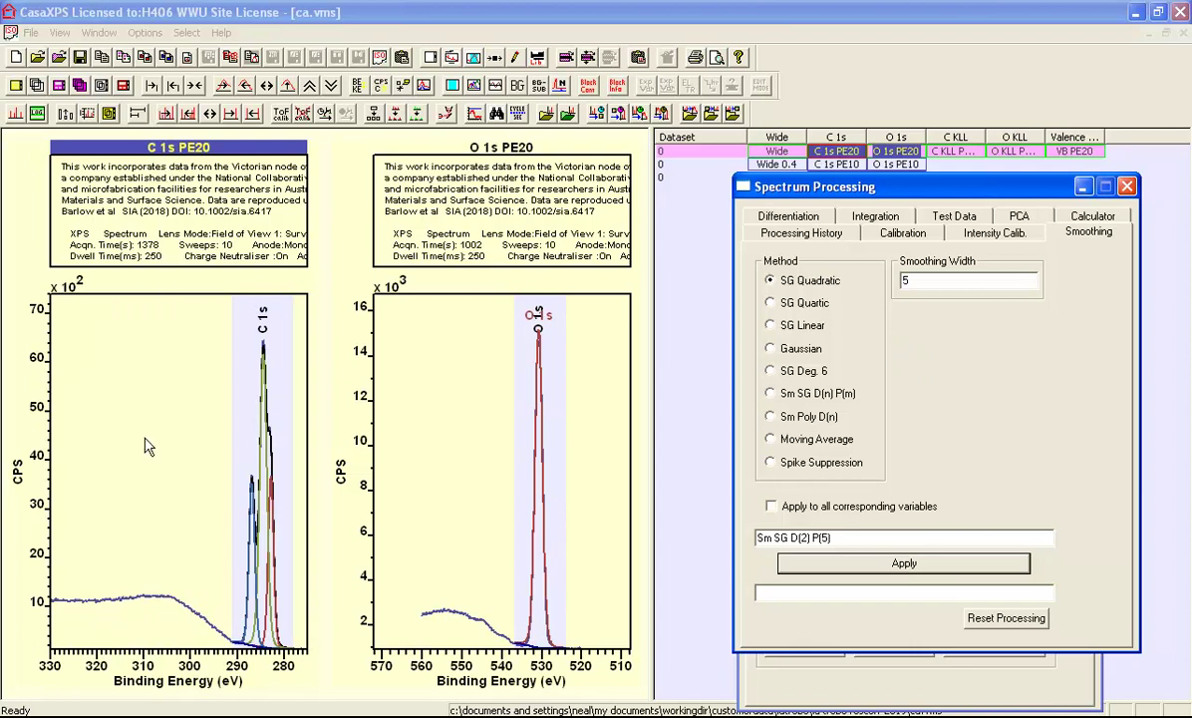
left_click(393, 354)
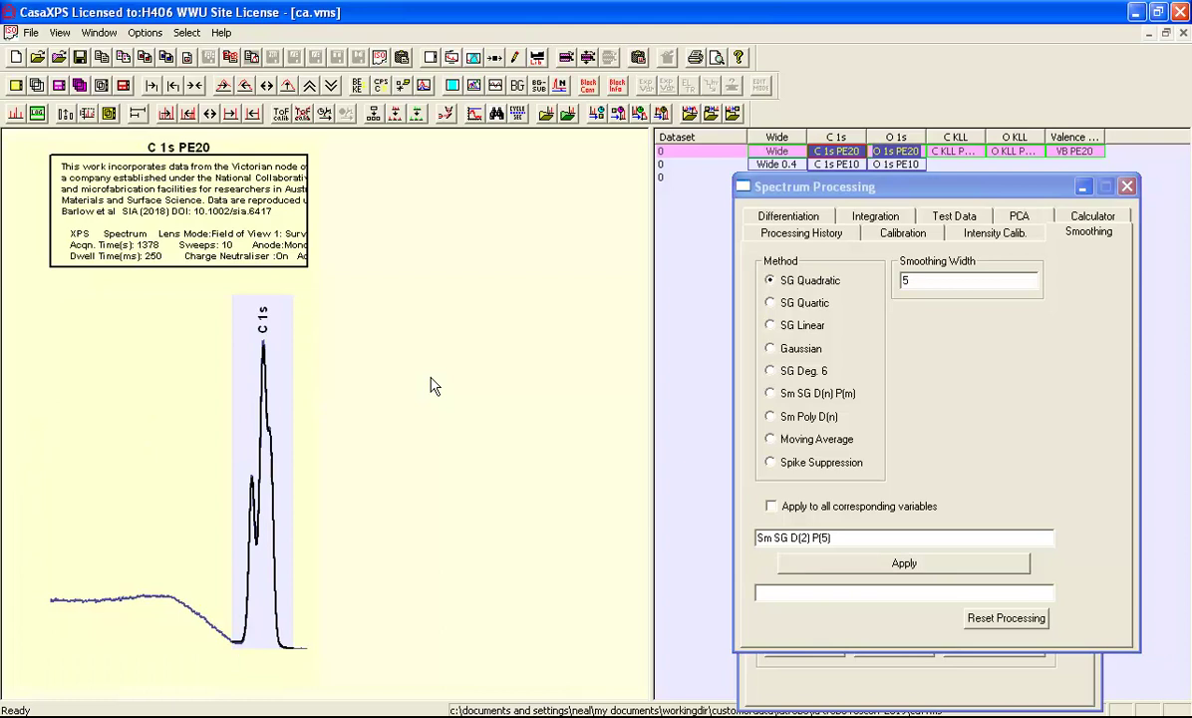
left_click(902, 562)
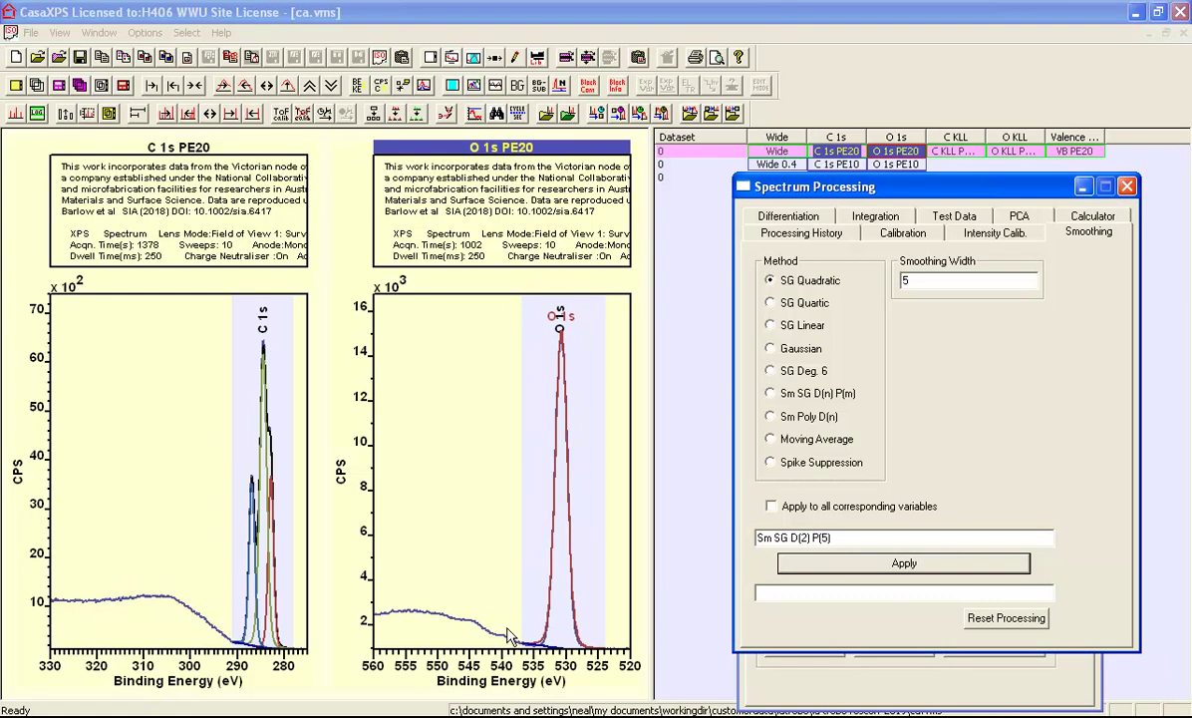
left_click(770, 231)
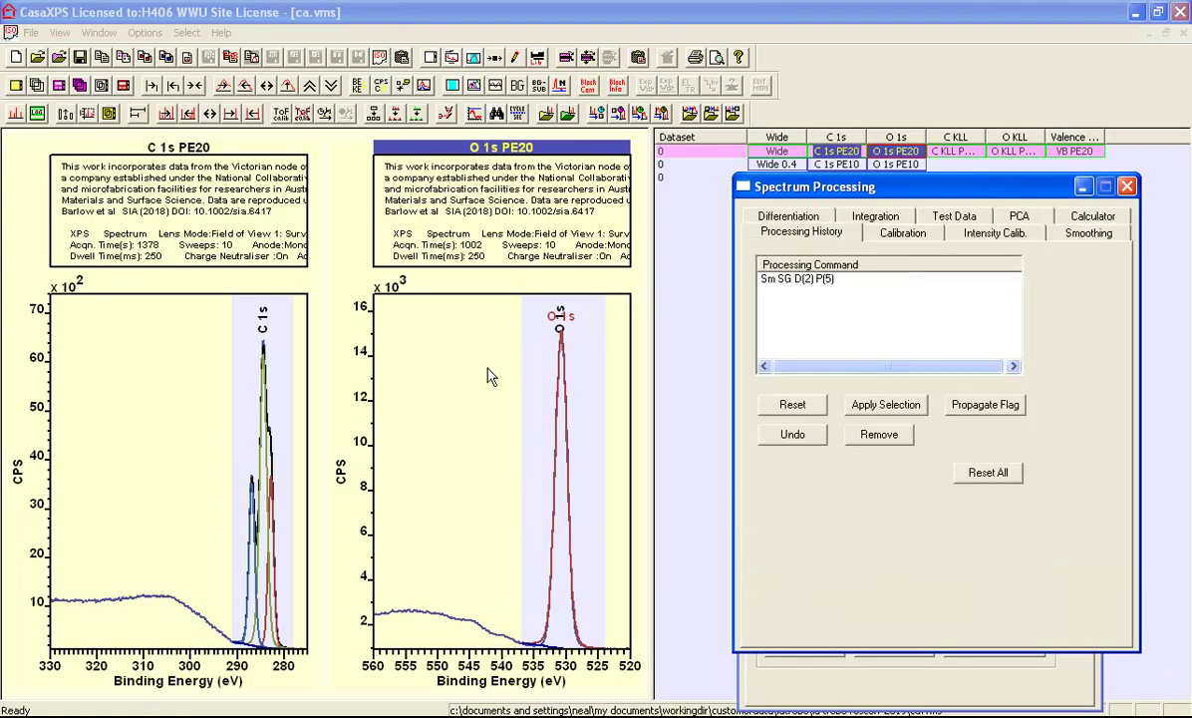
left_click(413, 364)
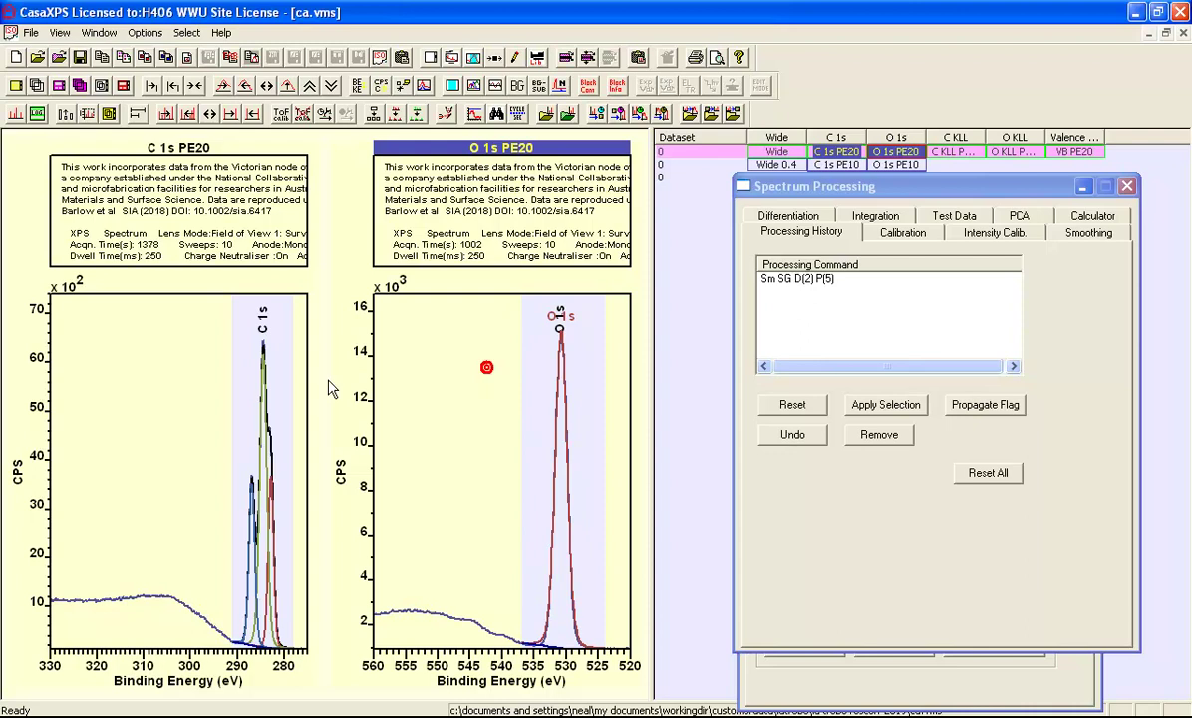
left_click(174, 397)
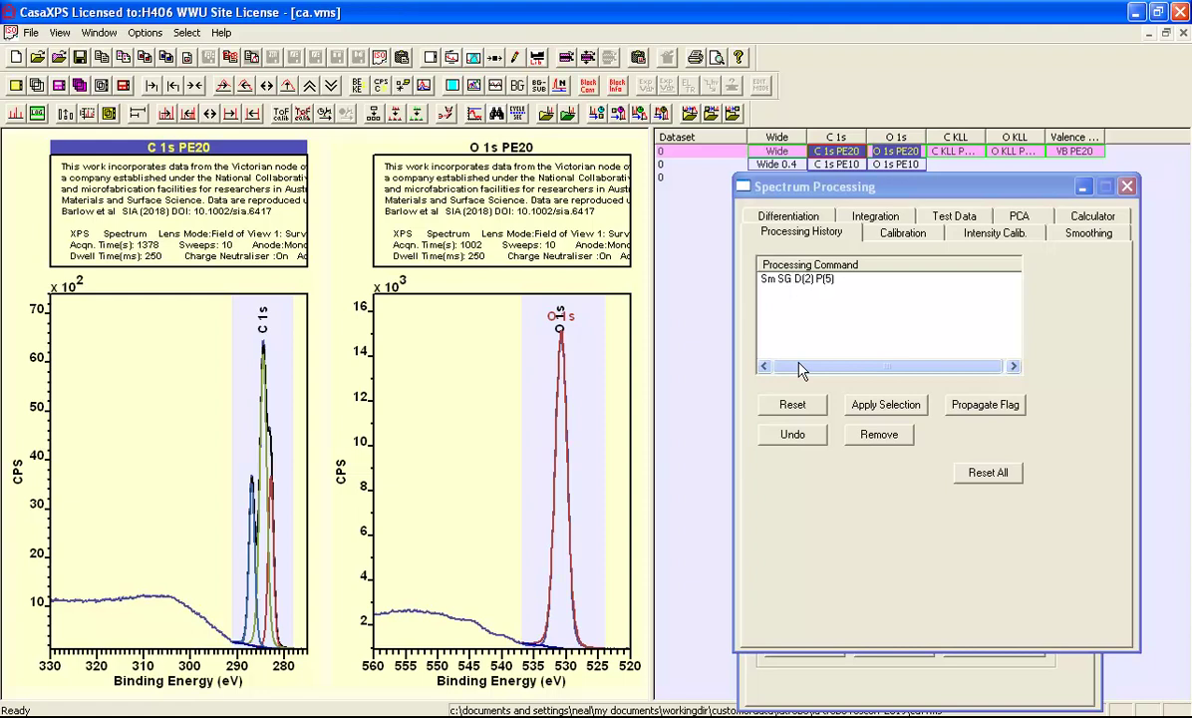
Undo the 'Sm SG D(2) P(5)' smoothing on the O 1s PE20 spectrum, emptying its processing history.
left_click(794, 435)
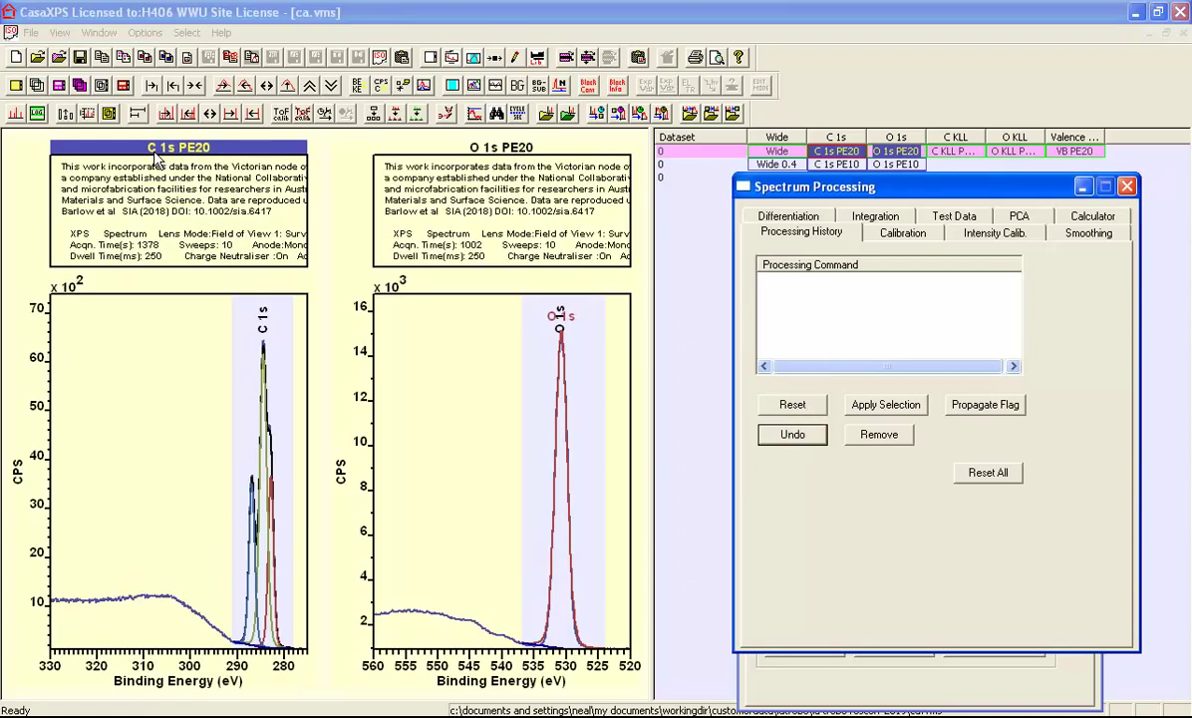
left_click(439, 374)
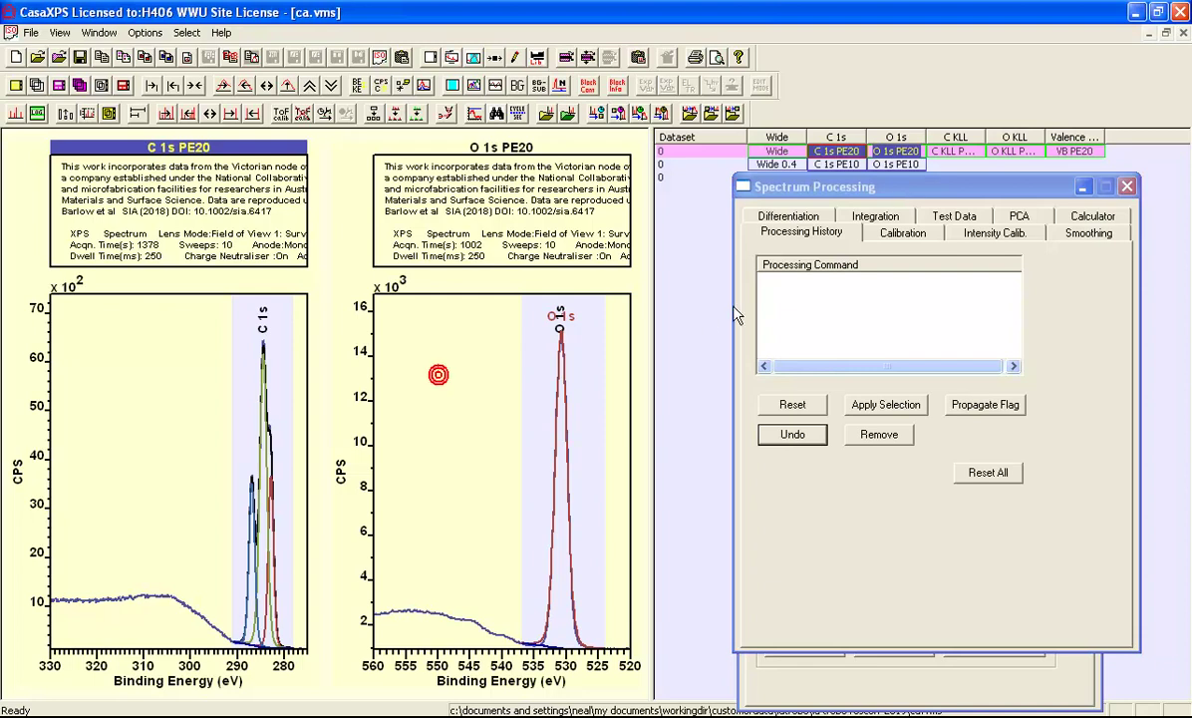
left_click(548, 327)
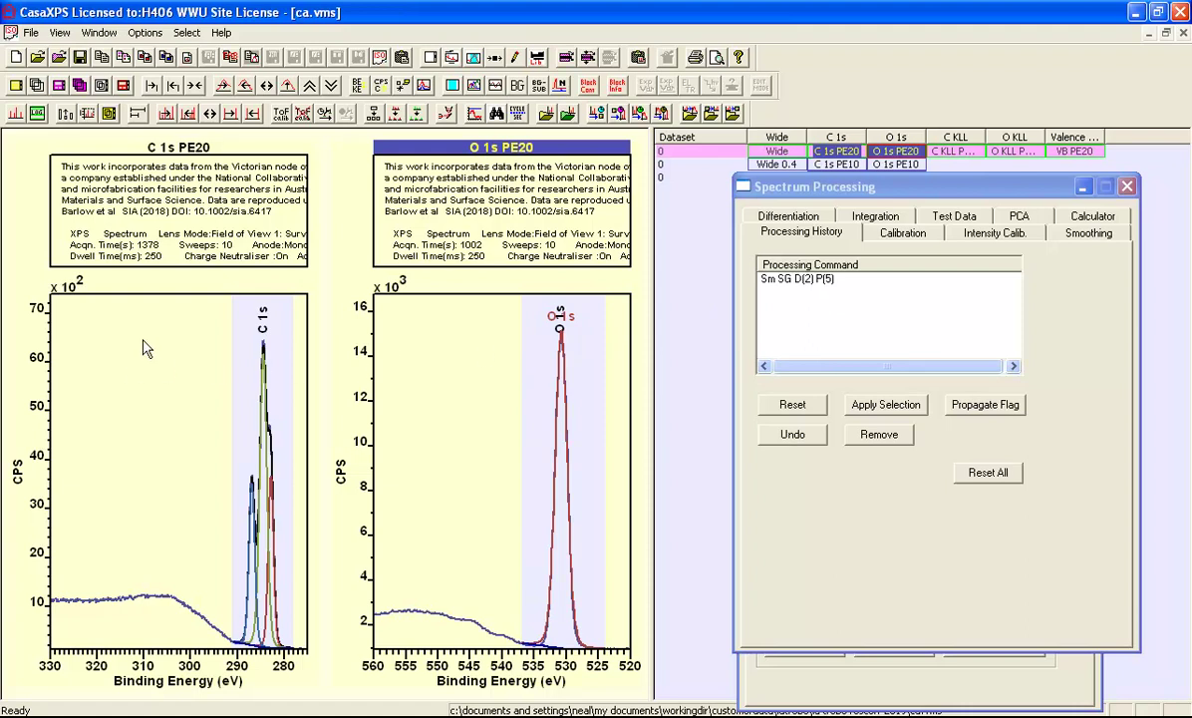
left_click(796, 436)
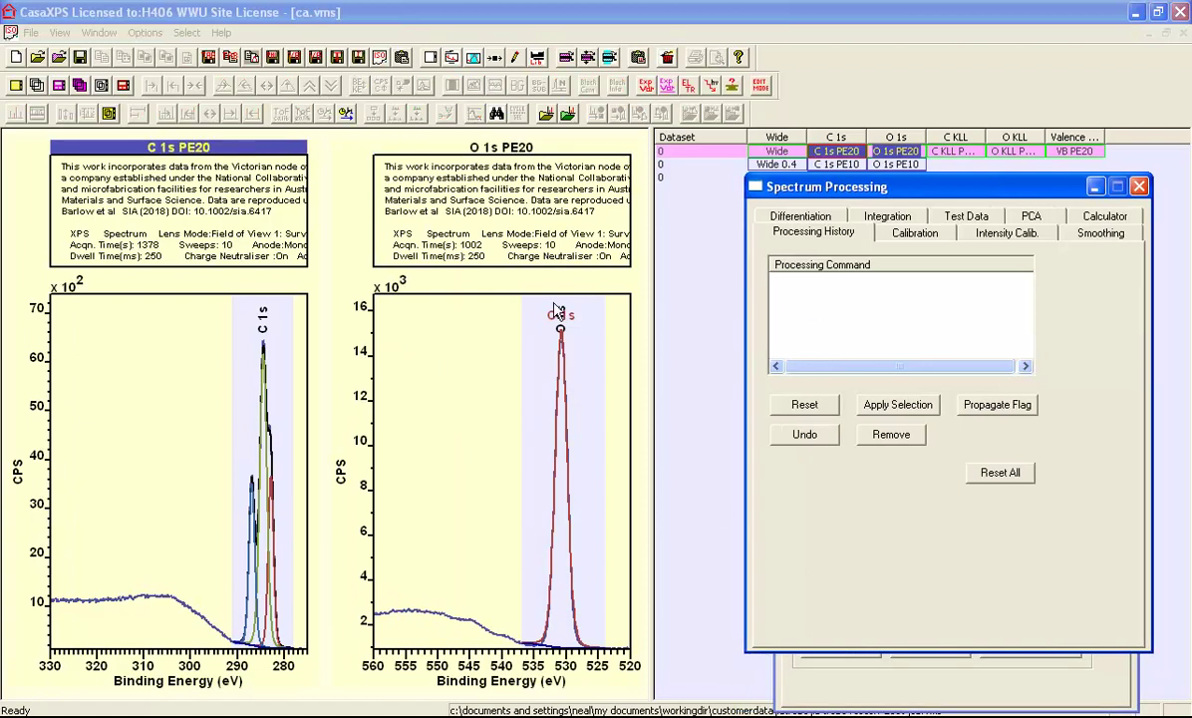
Open the Annotation dialog, move it up and right, and show its Components options.
left_click(514, 60)
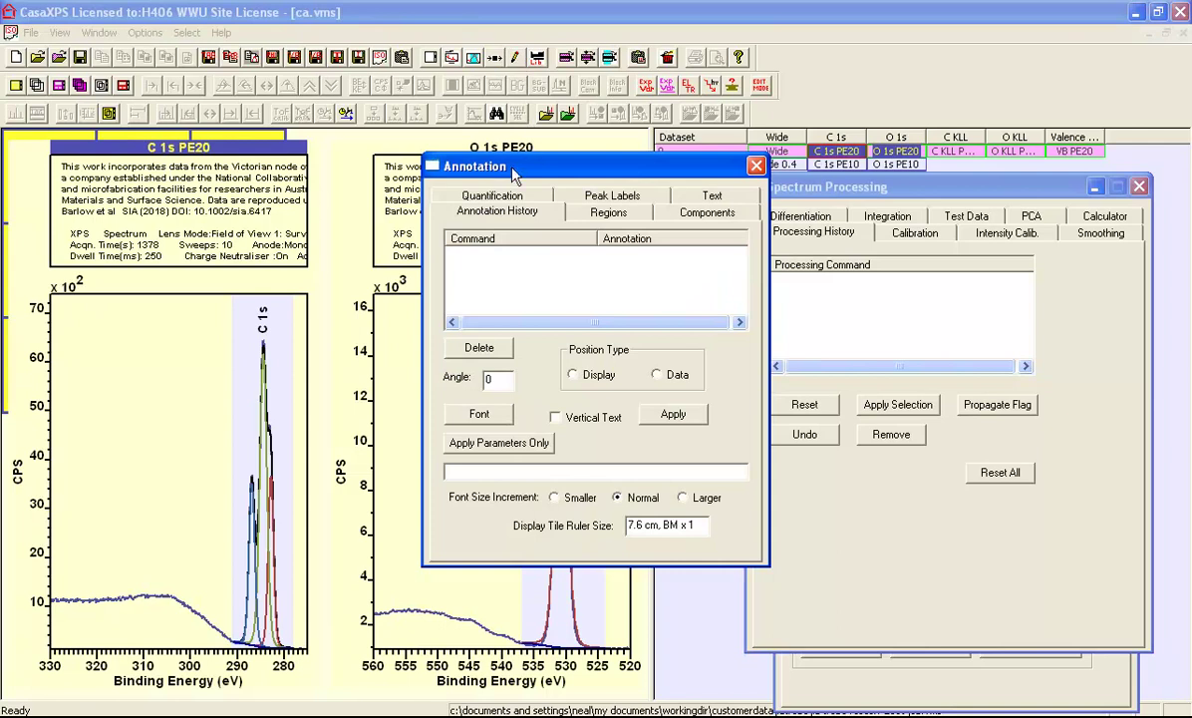
mouse_move(477, 156)
left_mouse_down()
mouse_move(834, 314)
mouse_move(818, 307)
left_mouse_up()
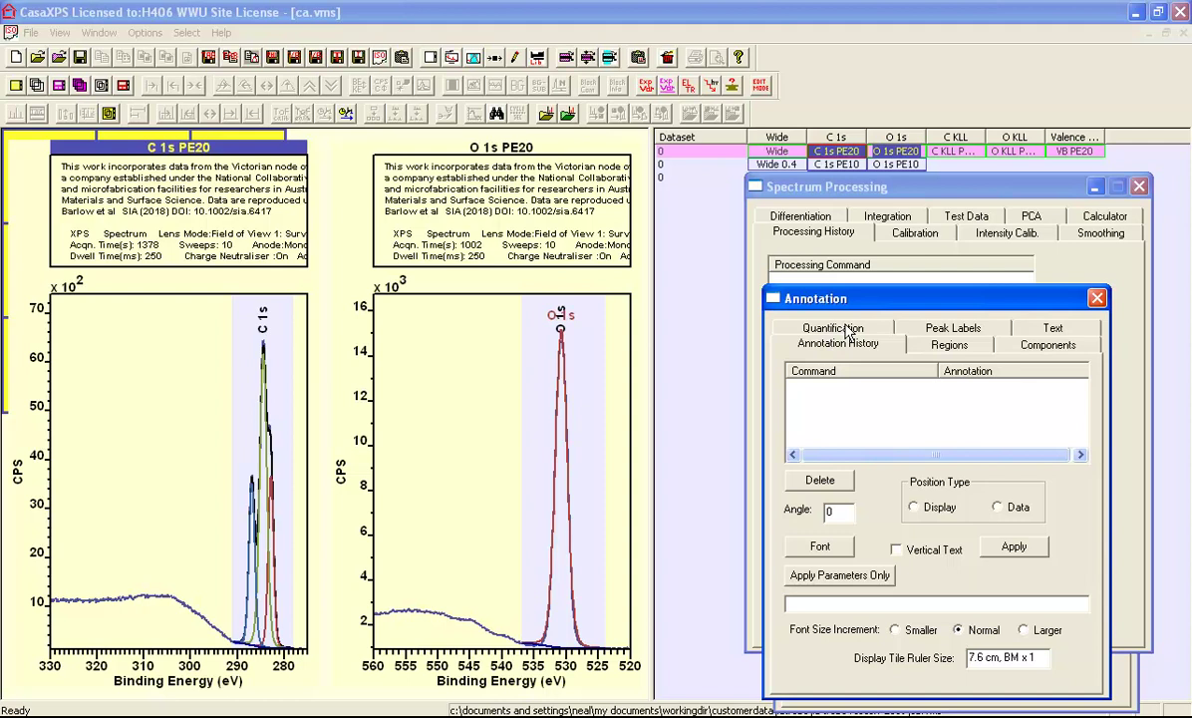
left_click(1037, 347)
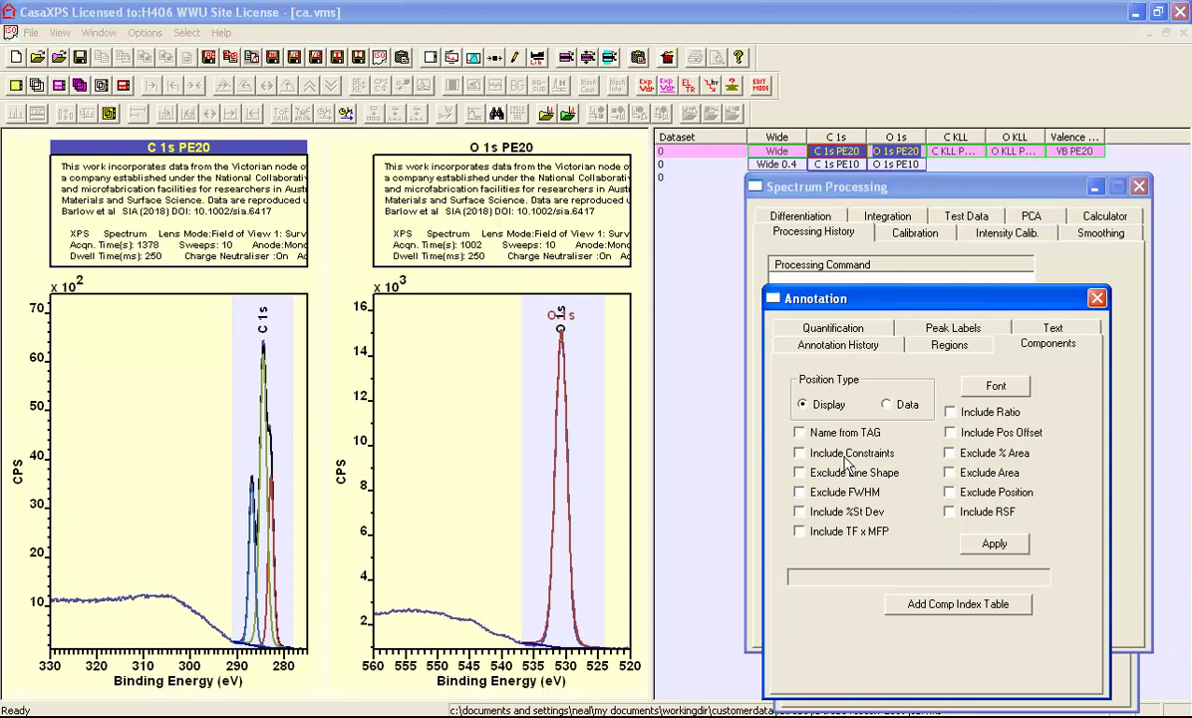
Apply a component table with Exclude Area and Include RSF, then drag it to the top of the C 1s plot.
left_click(953, 474)
left_click(1005, 512)
left_click(992, 546)
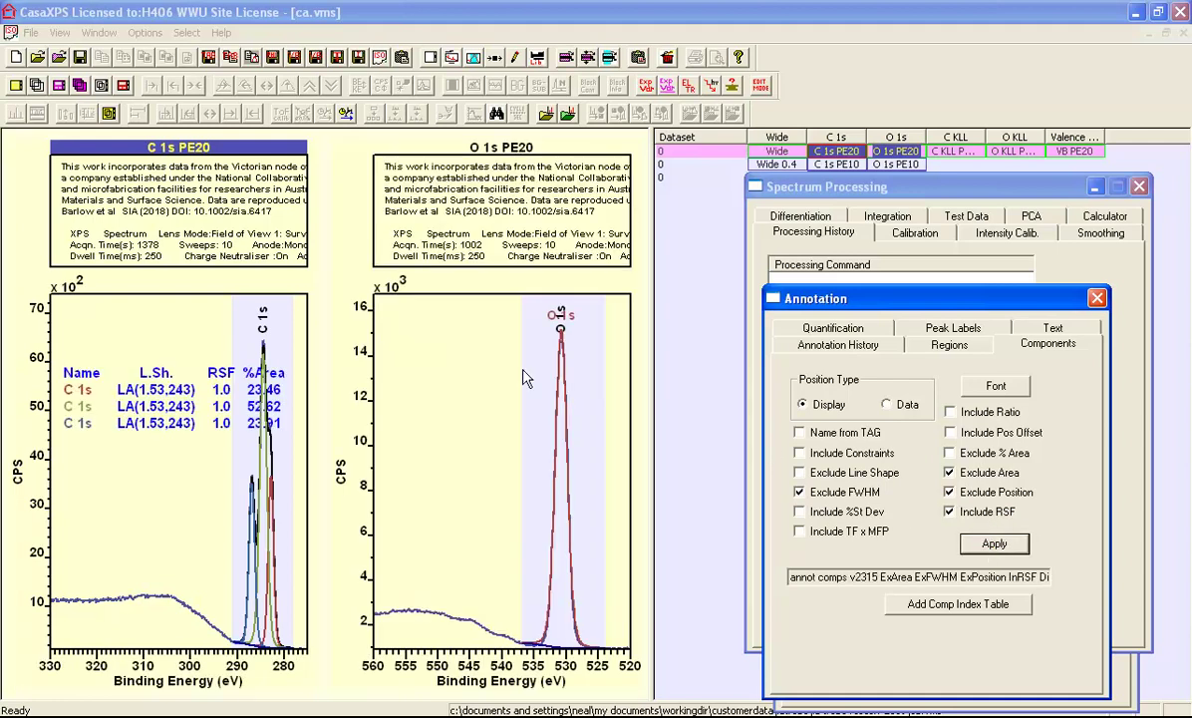
left_click(809, 351)
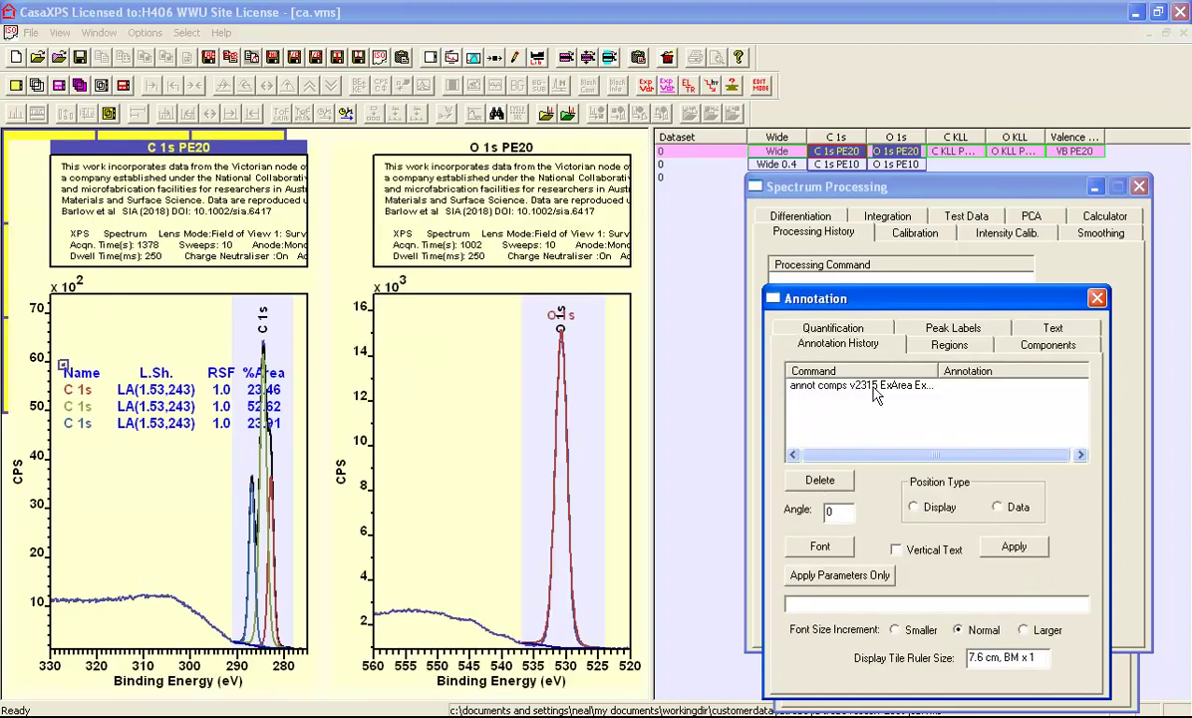
left_click(58, 351)
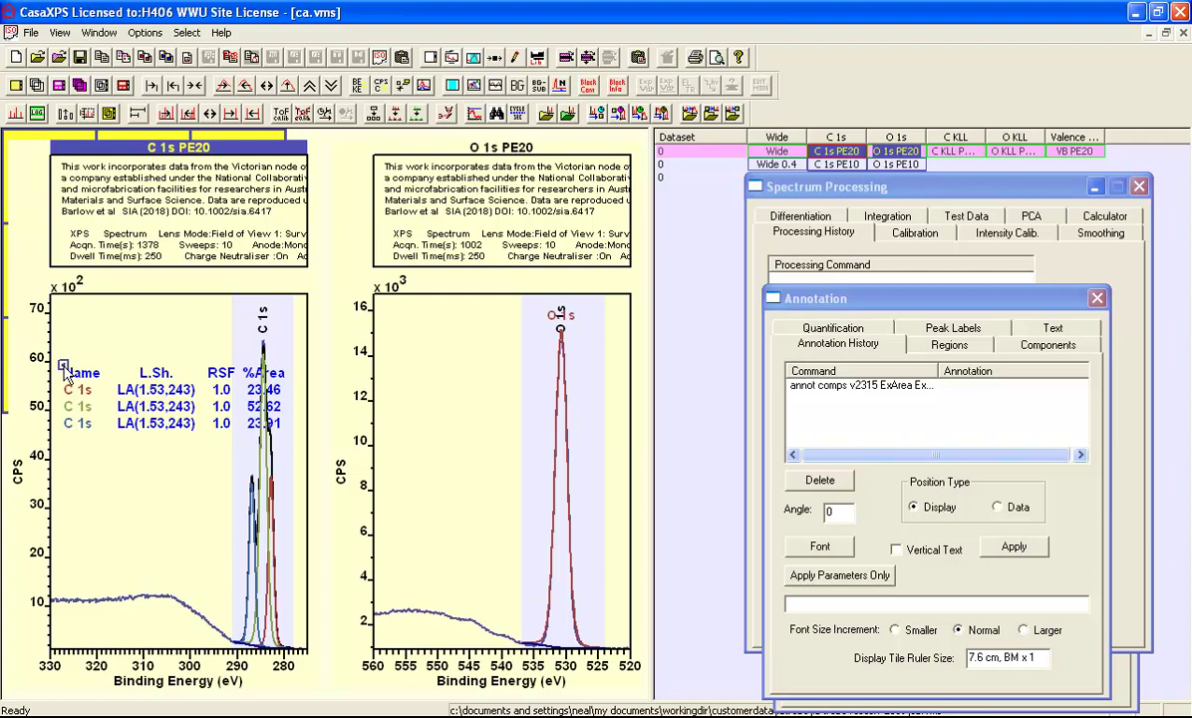
left_click_drag(62, 368, 59, 314)
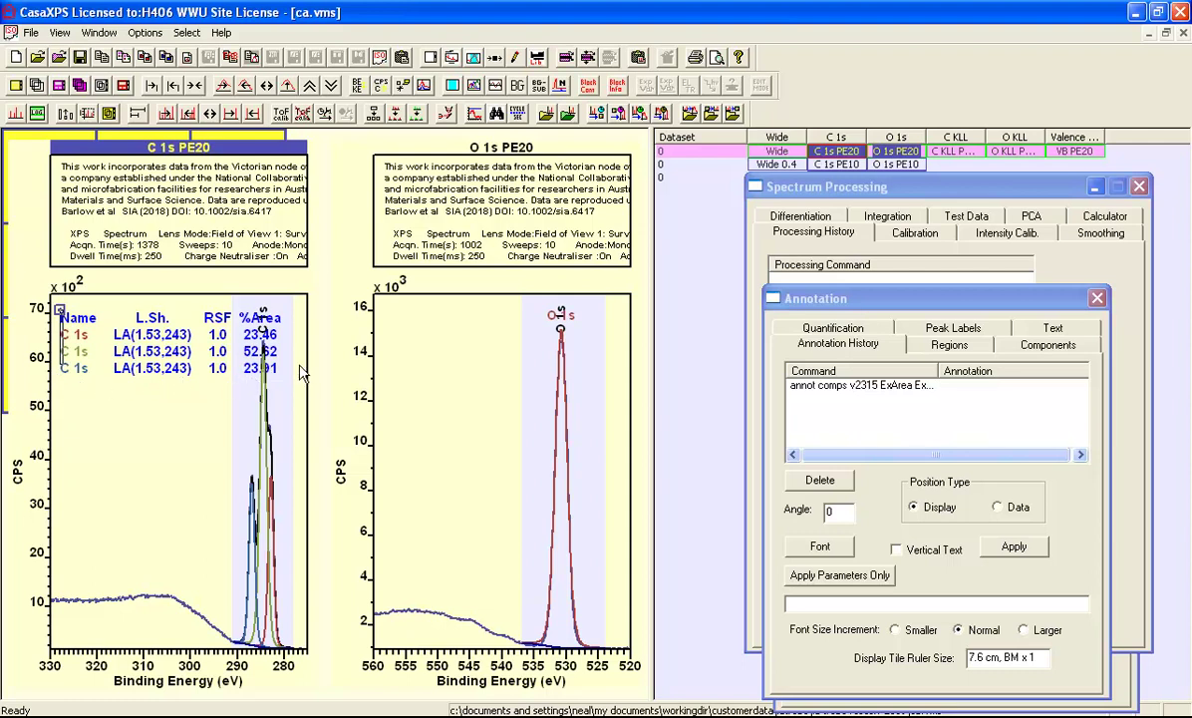
Delete the 'annot comps' entry from the Annotation History.
left_click(810, 387)
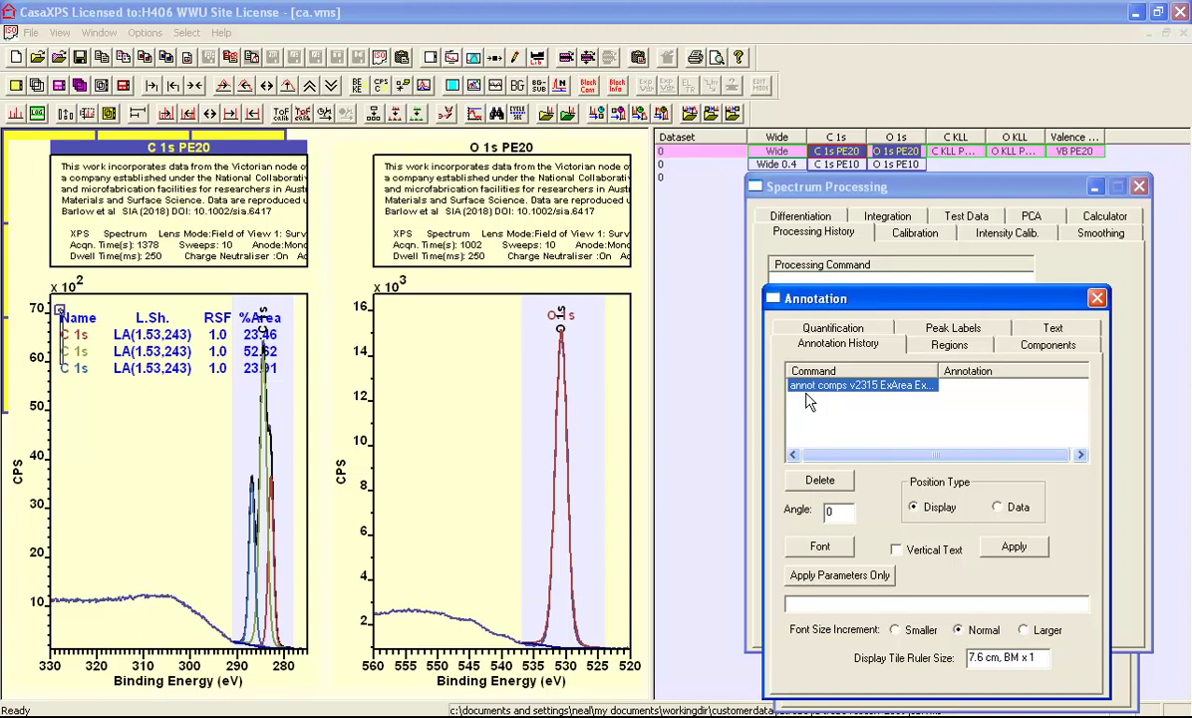
left_click(814, 481)
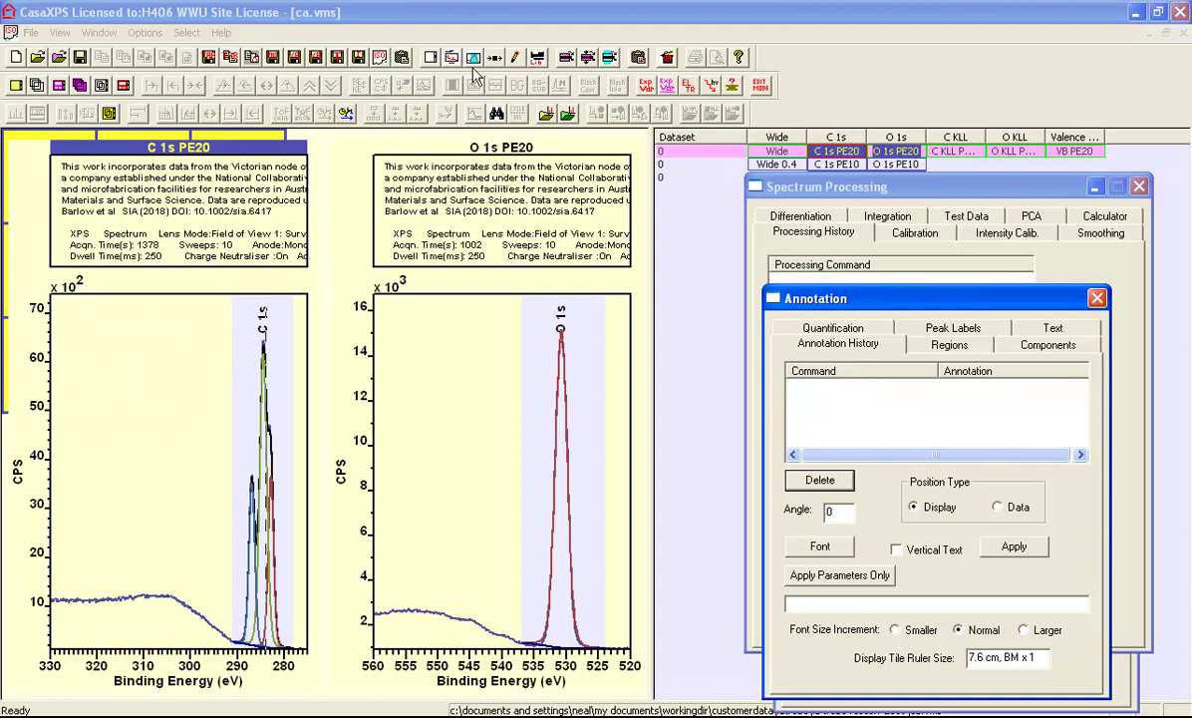
Open the Element Library beside the plots, glance at its periodic table, and display the ca.vms Wide survey.
left_click(537, 58)
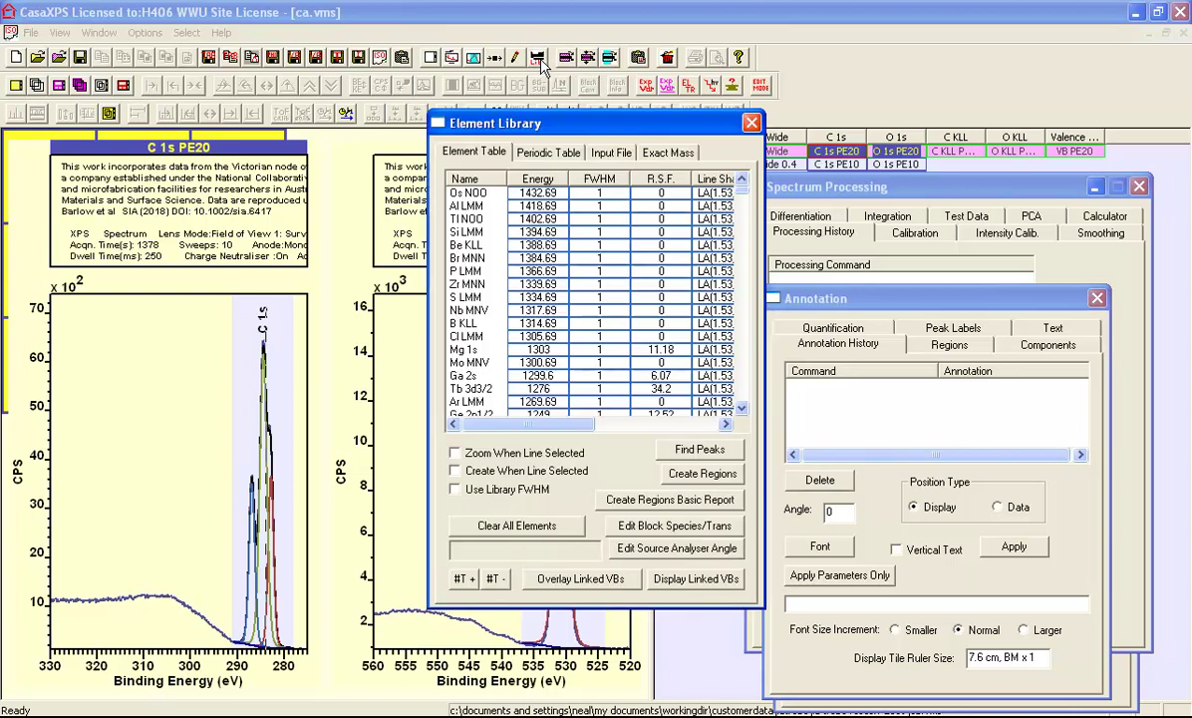
mouse_move(520, 121)
left_mouse_down()
mouse_move(707, 115)
mouse_move(861, 173)
left_mouse_up()
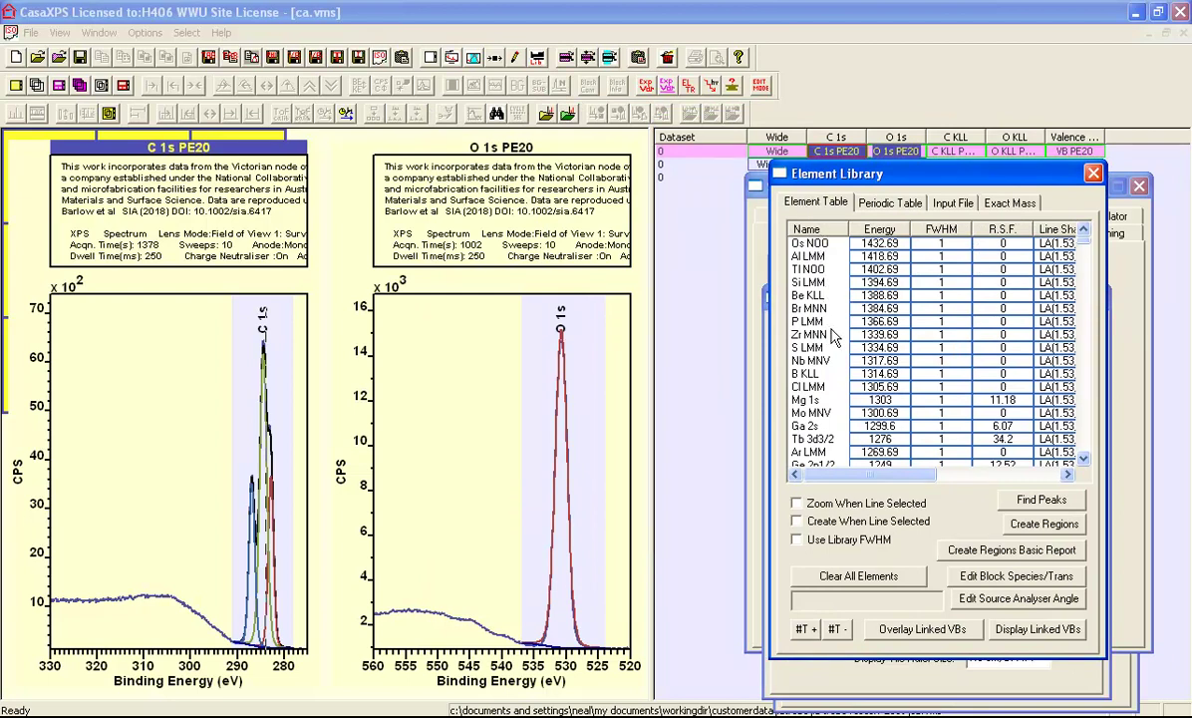
left_click(884, 205)
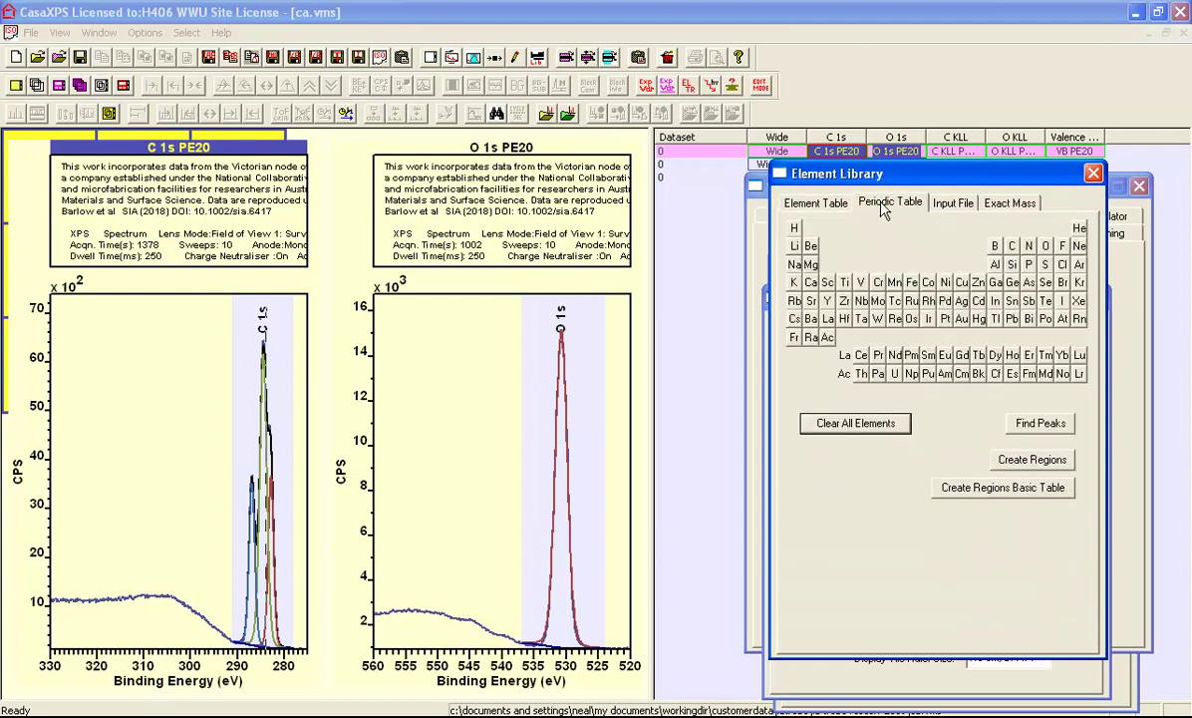
left_click(826, 205)
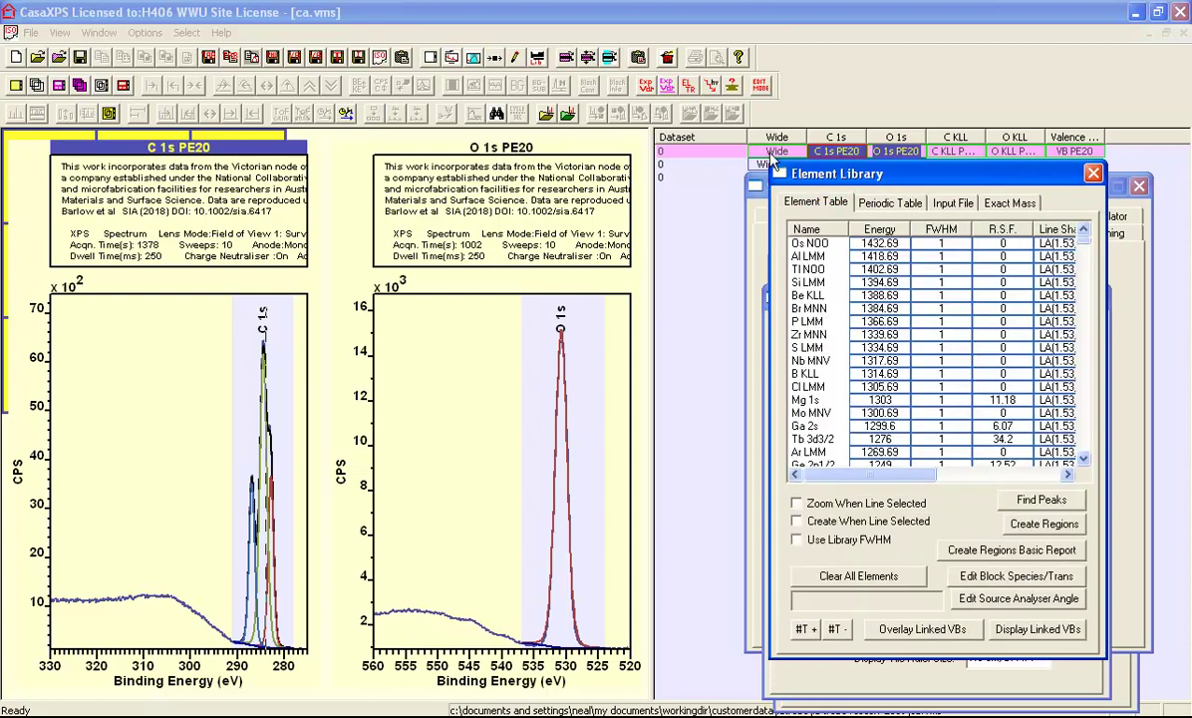
left_click(776, 151)
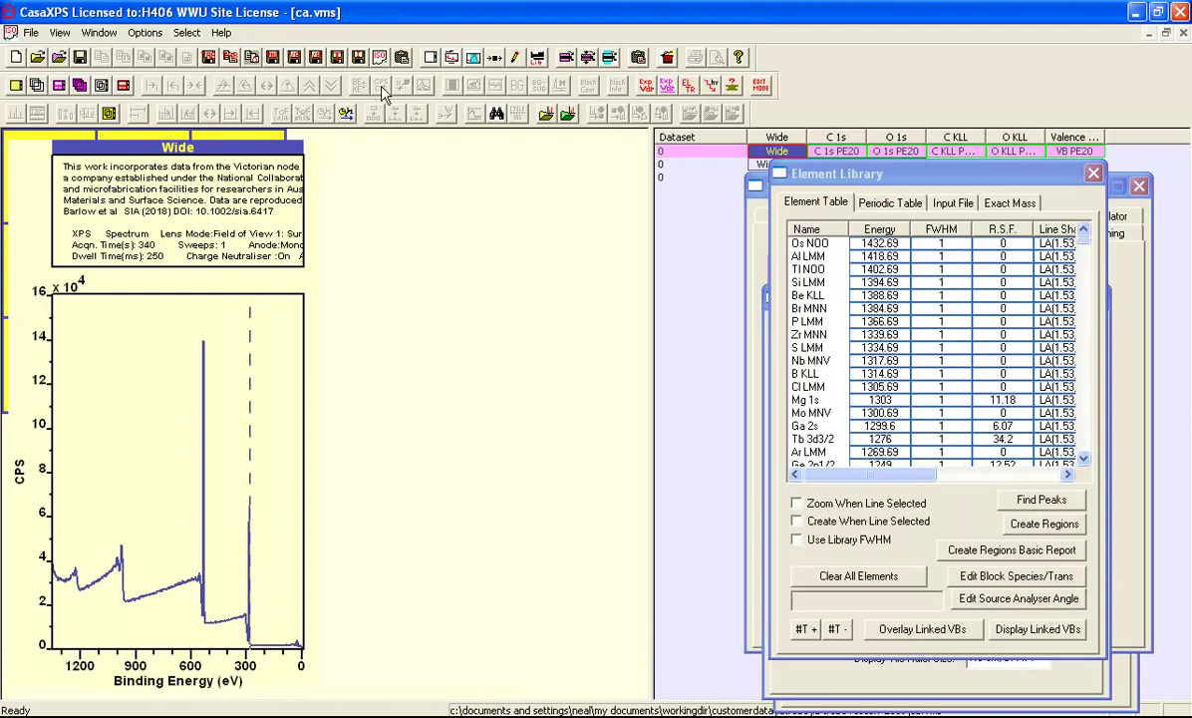
Set the display to a single tile and look up library lines at the 532 eV peak.
left_click(431, 57)
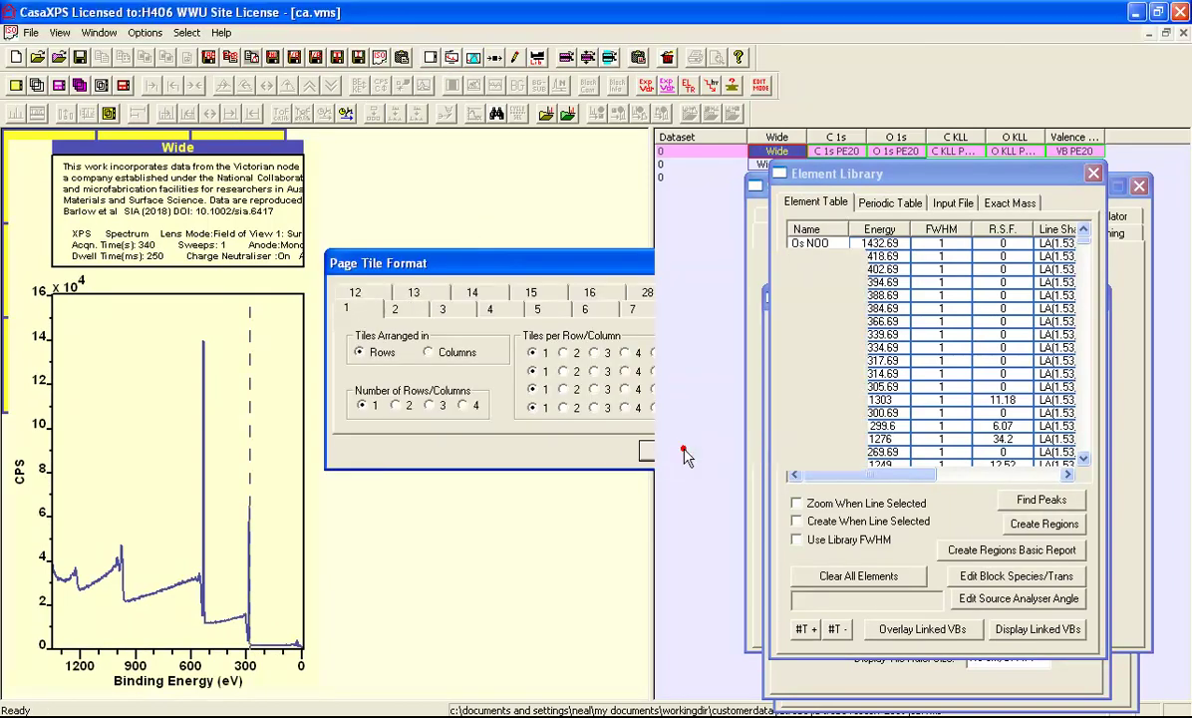
left_click(674, 450)
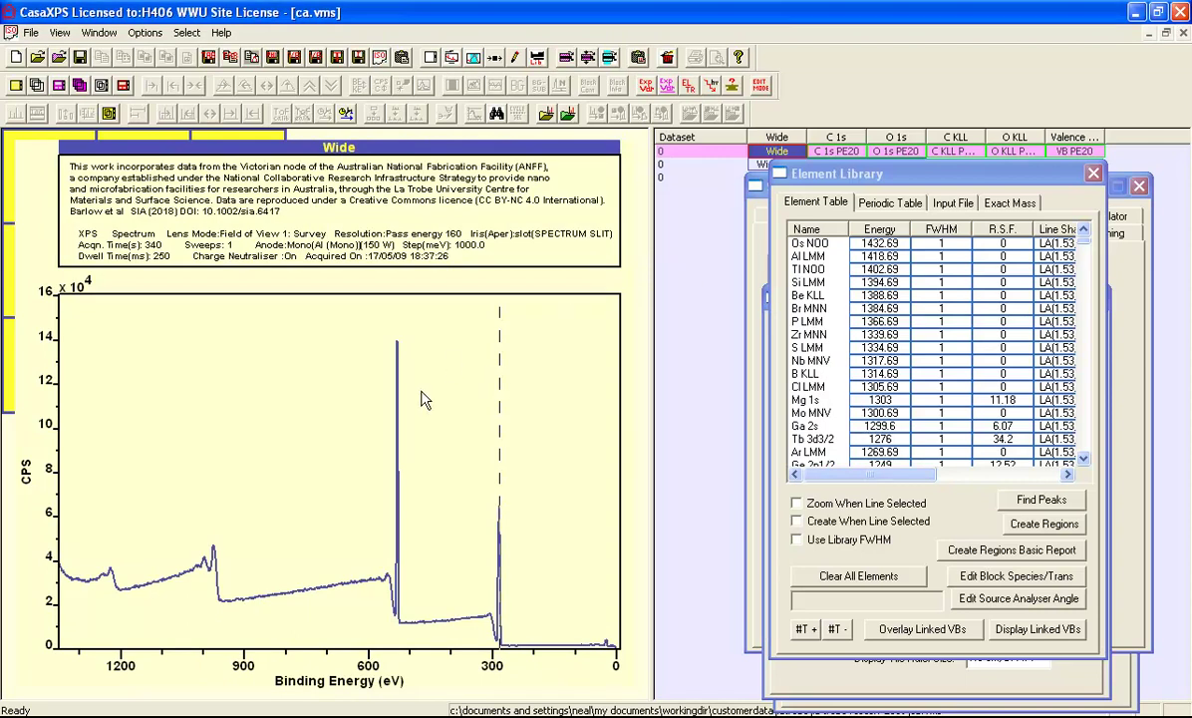
left_click(399, 436)
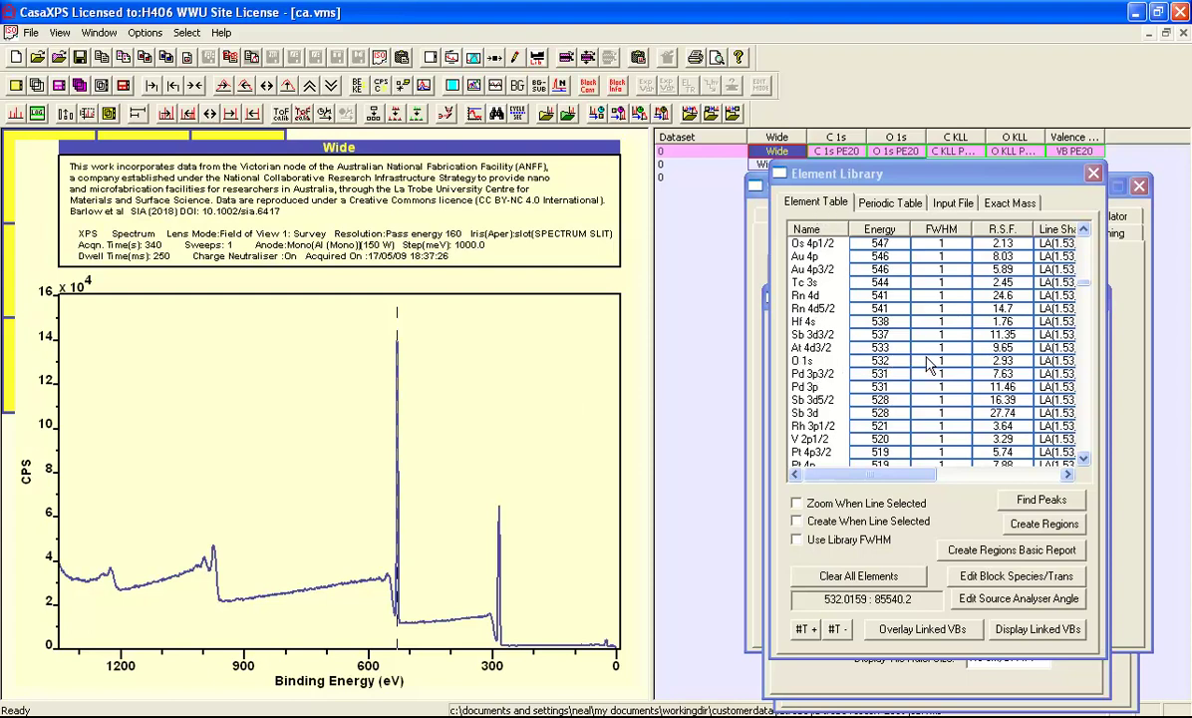
Mark O 1s and O KLL positions on the Wide survey, zooming into the low-energy region and back out.
left_click(805, 365)
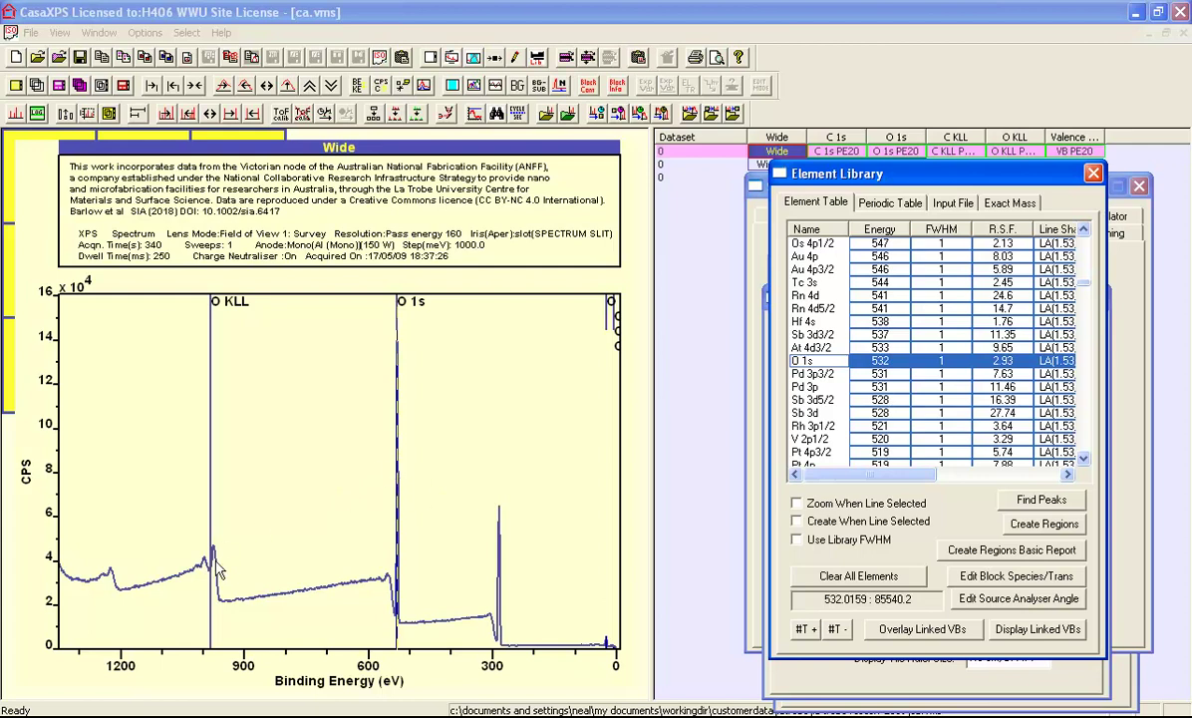
left_click_drag(562, 606, 622, 648)
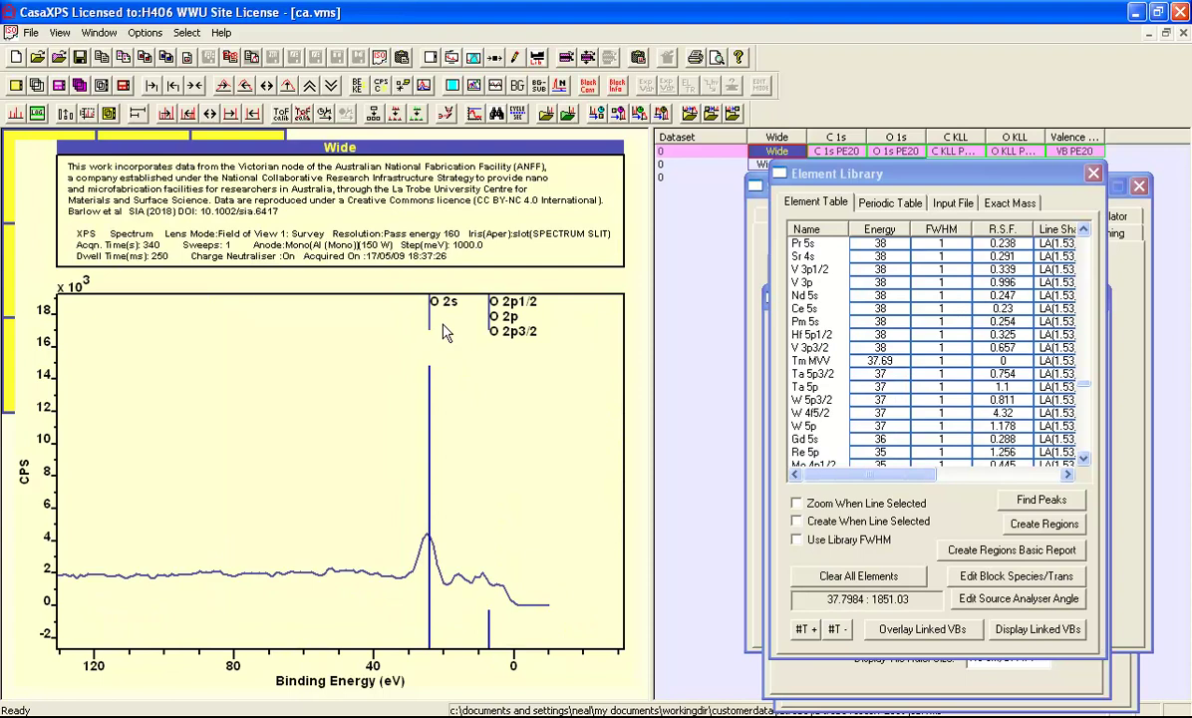
left_click(195, 85)
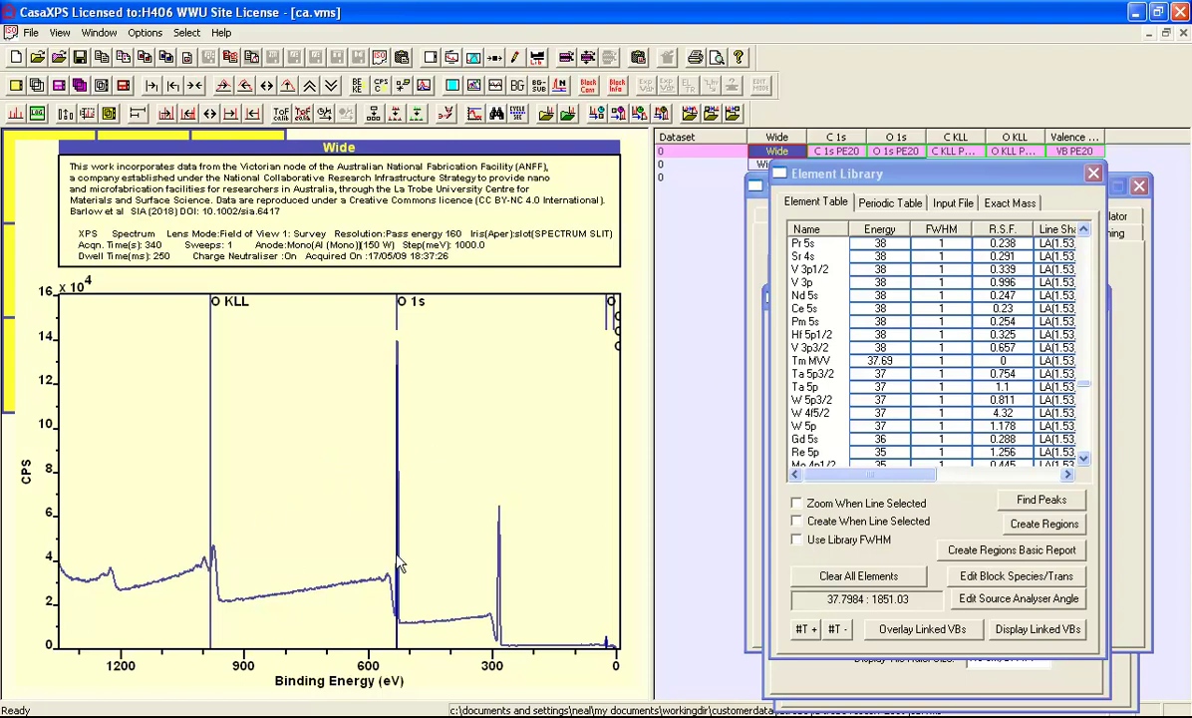
Flag O and C in the periodic table to mark their lines, toggling N on and off again.
left_click(882, 203)
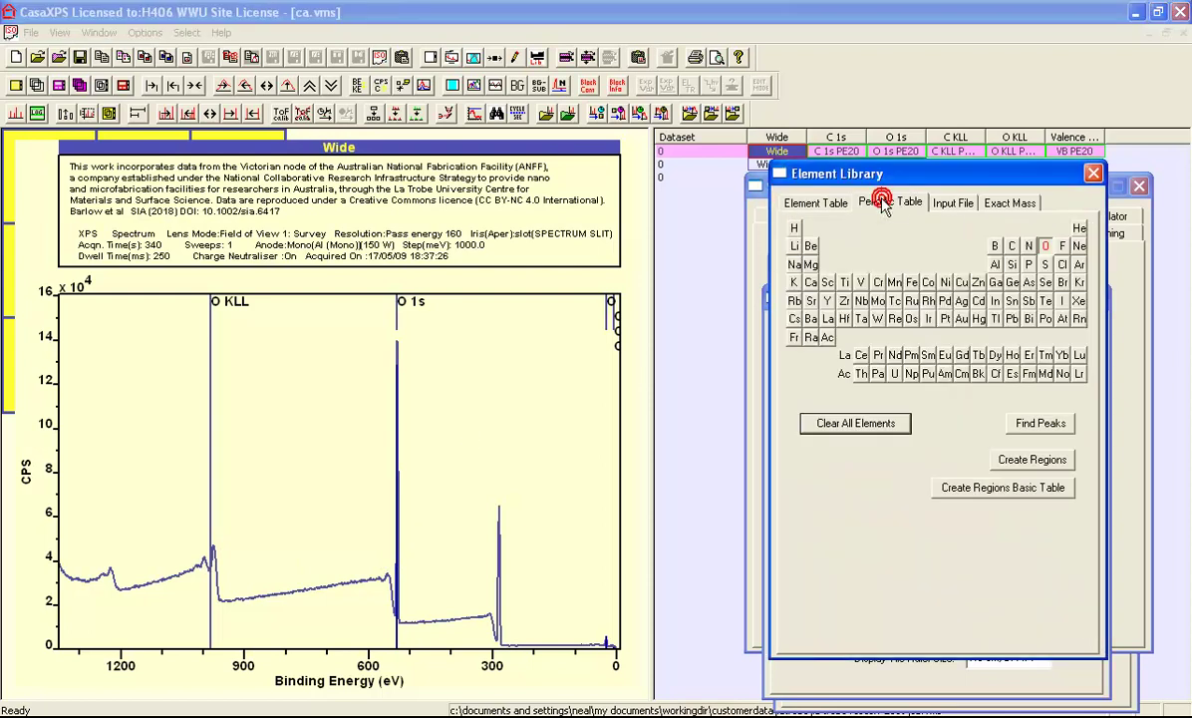
left_click(1044, 247)
left_click(1013, 247)
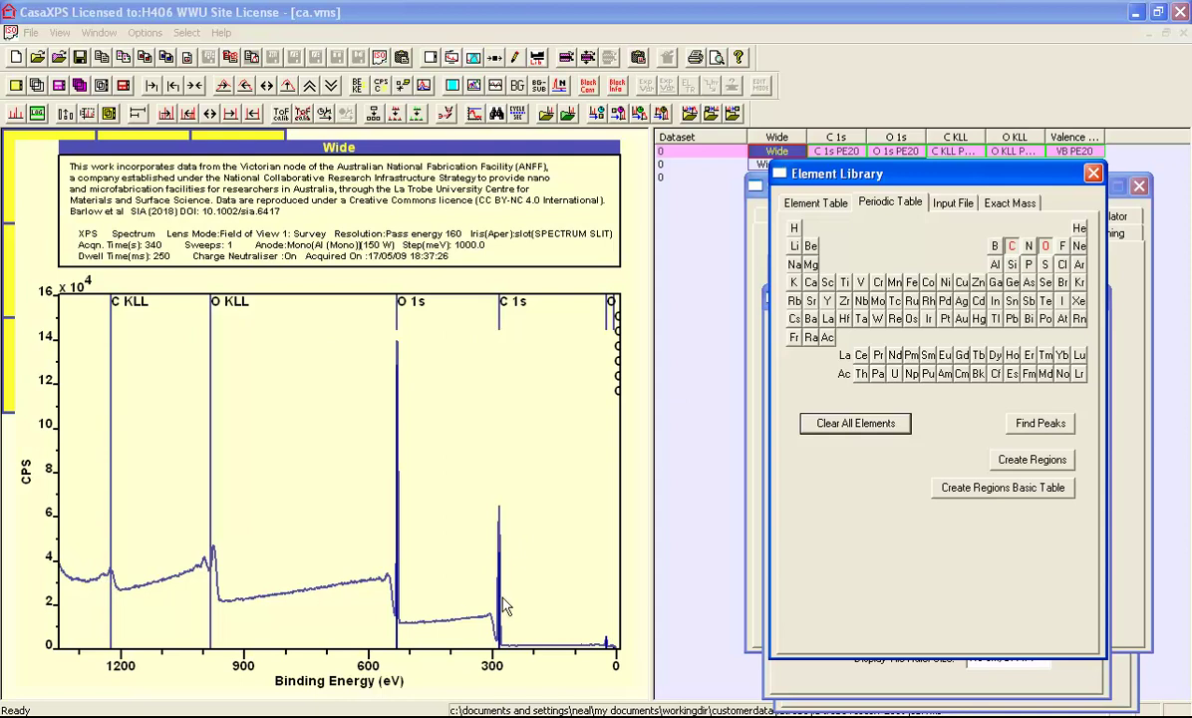
left_click(1029, 246)
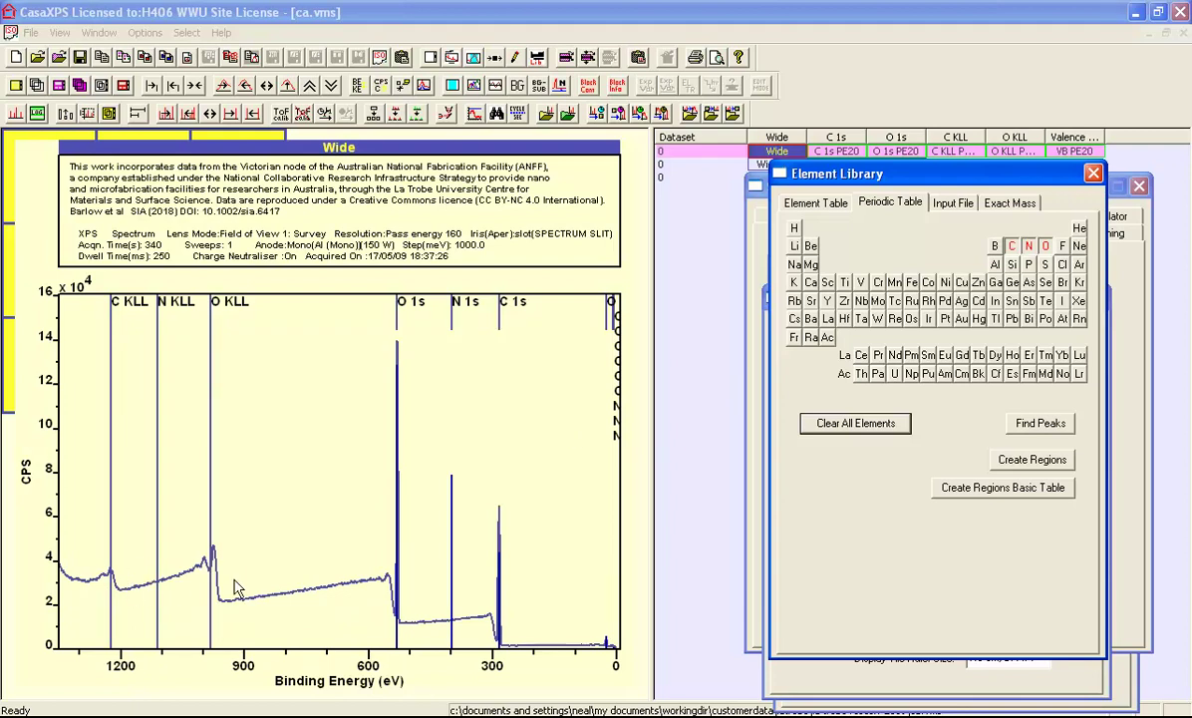
left_click(1030, 246)
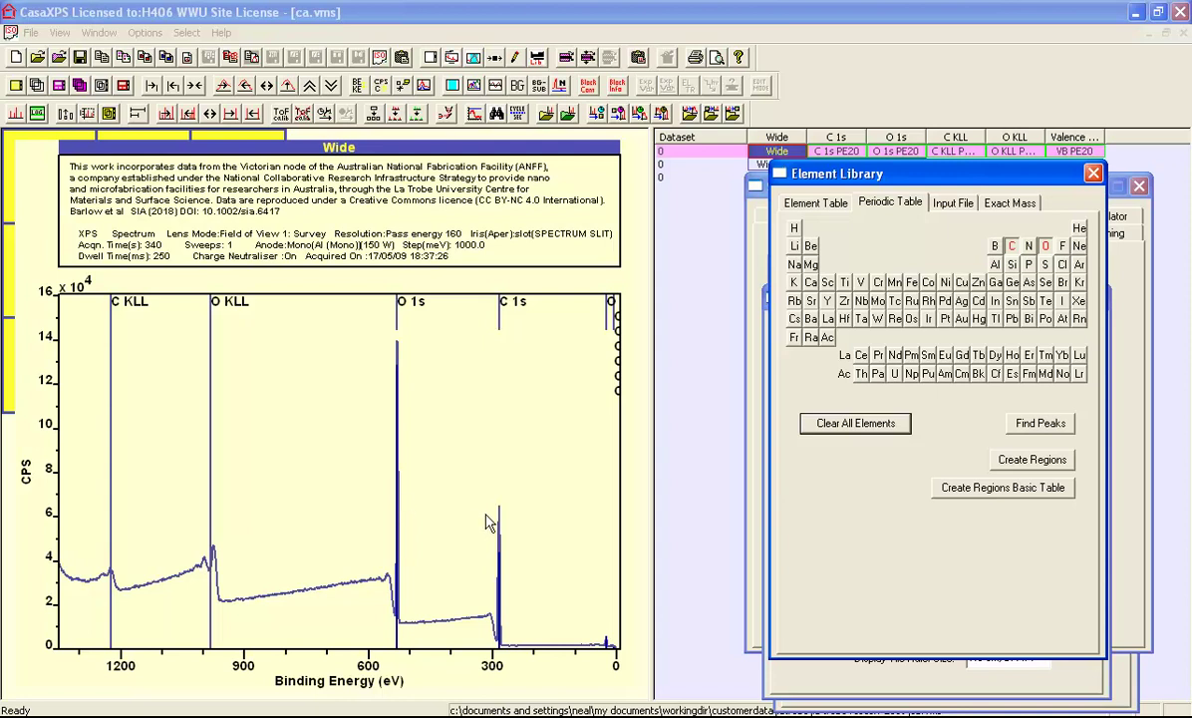
left_click(508, 223)
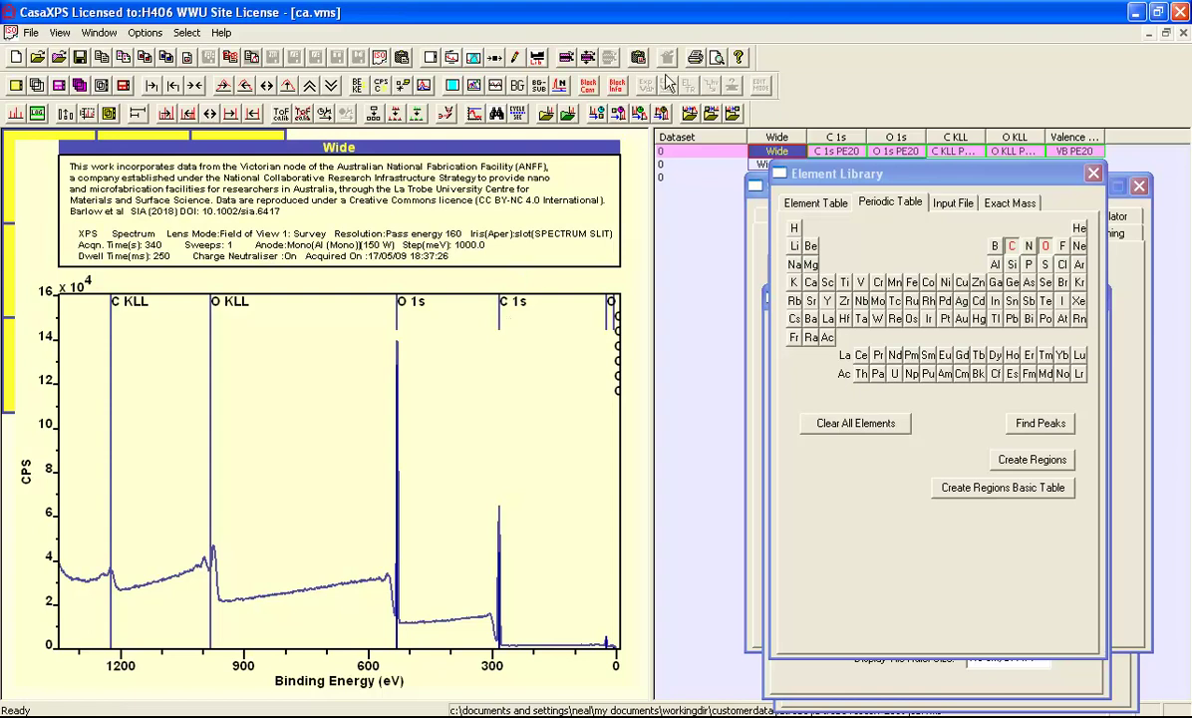
Preview the printed survey page, then check the CasaXPS version and licence information.
left_click(715, 59)
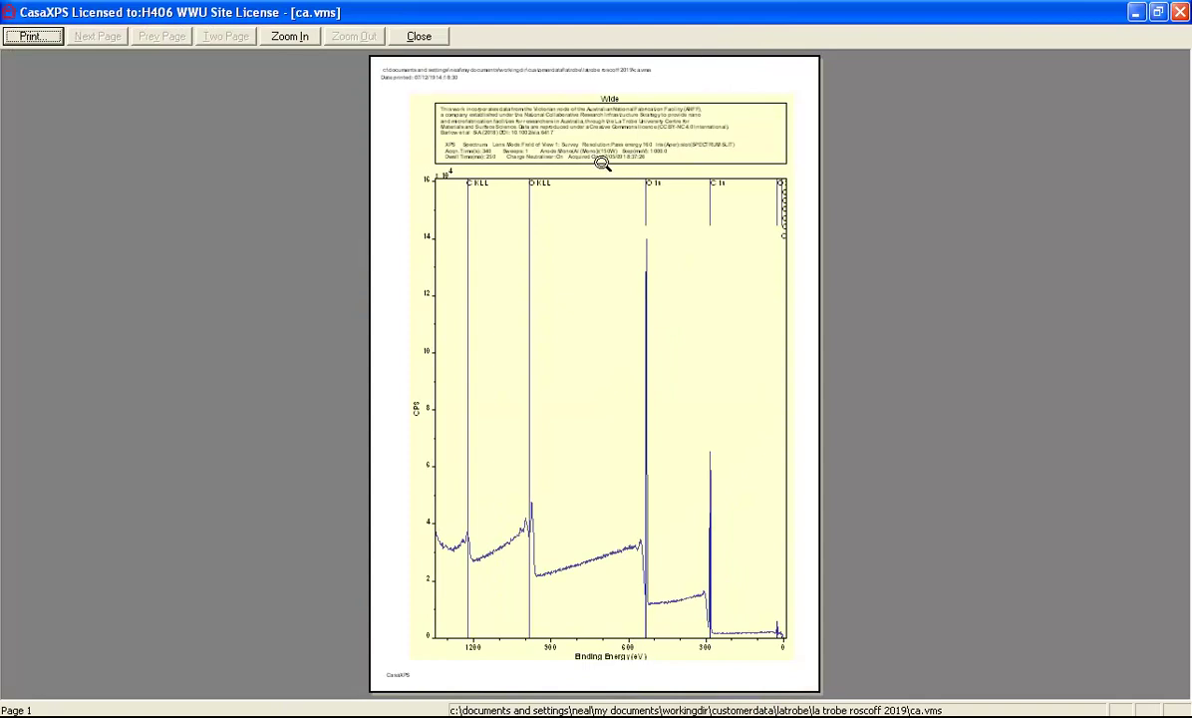
left_click(420, 37)
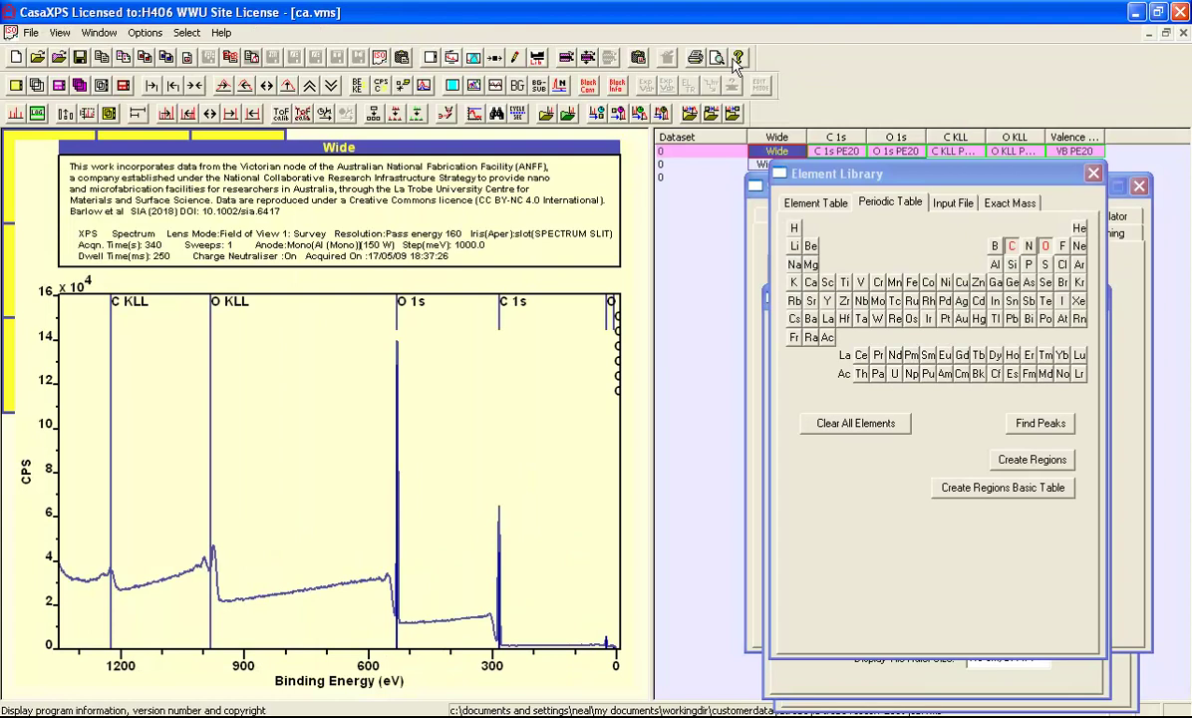
left_click(738, 58)
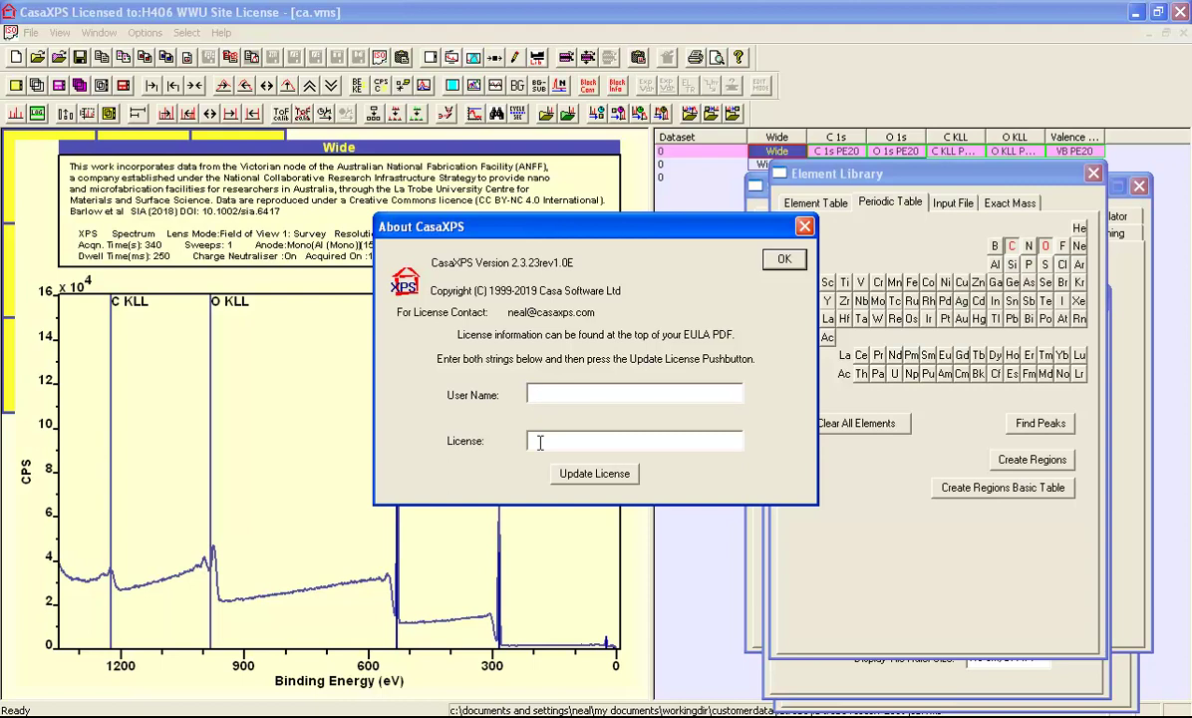
left_click(784, 259)
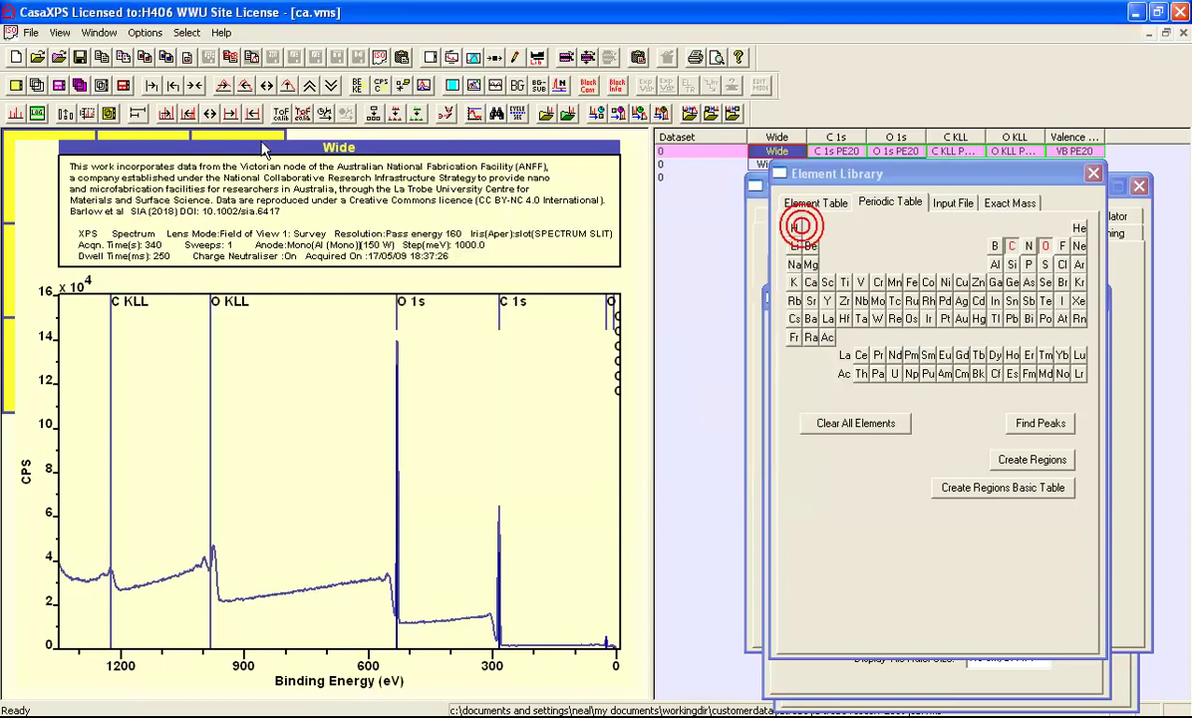
Close the Element Library, Annotation, Spectrum Processing and Quantification Parameters windows, and widen the C 1s pane.
left_click(16, 58)
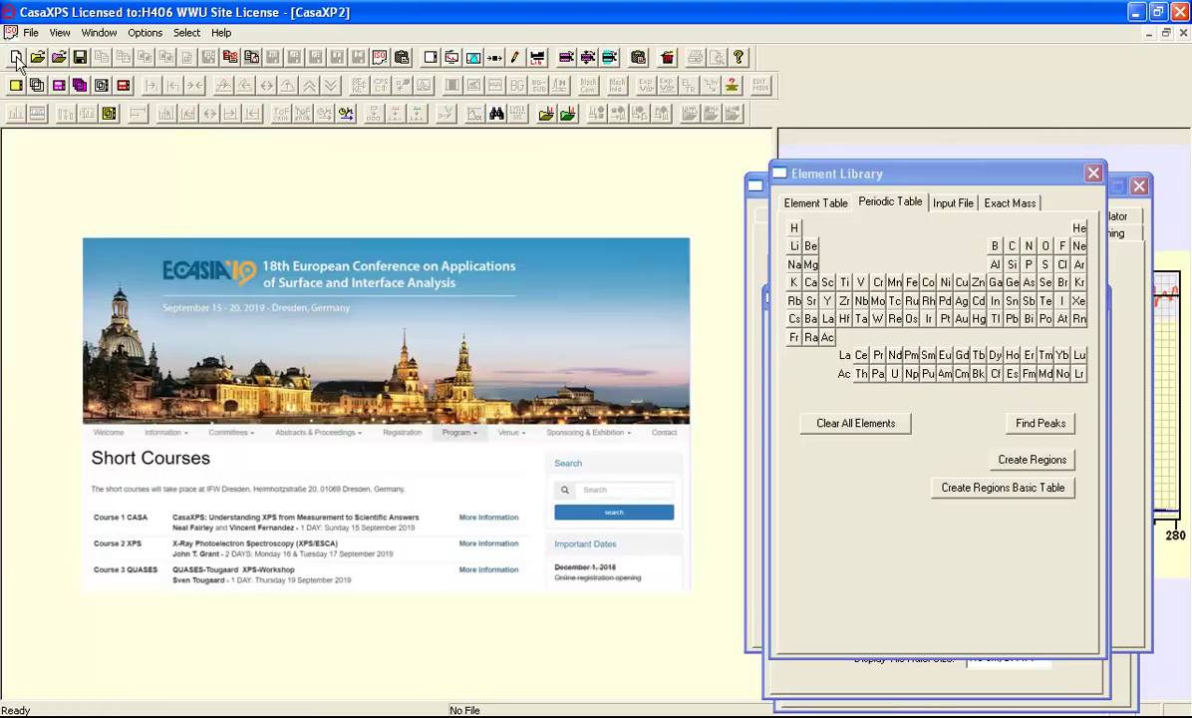
left_click(1093, 173)
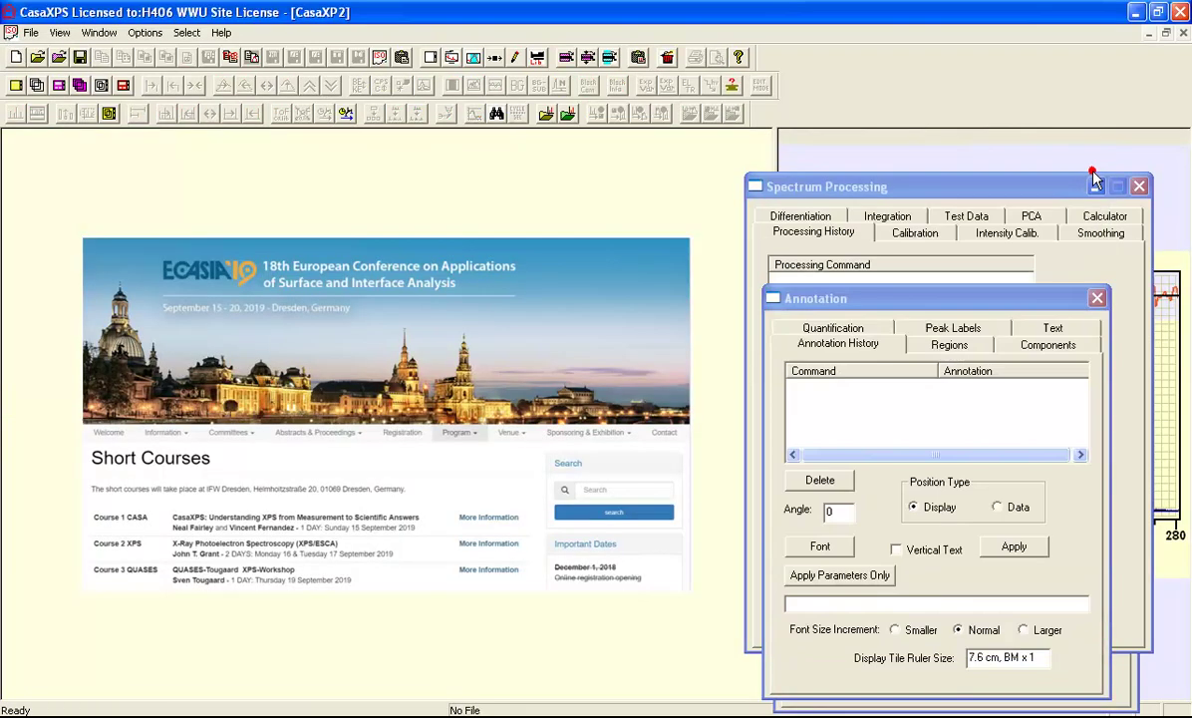
left_click(1098, 299)
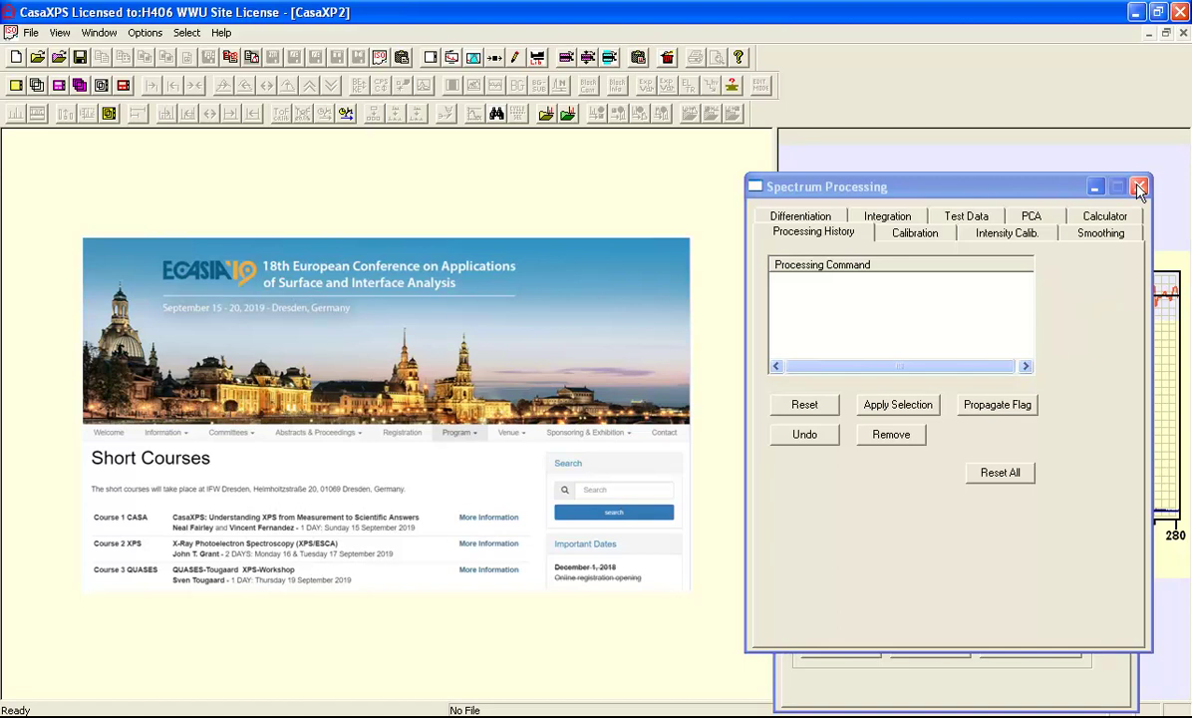
left_click(1139, 187)
left_click(1125, 196)
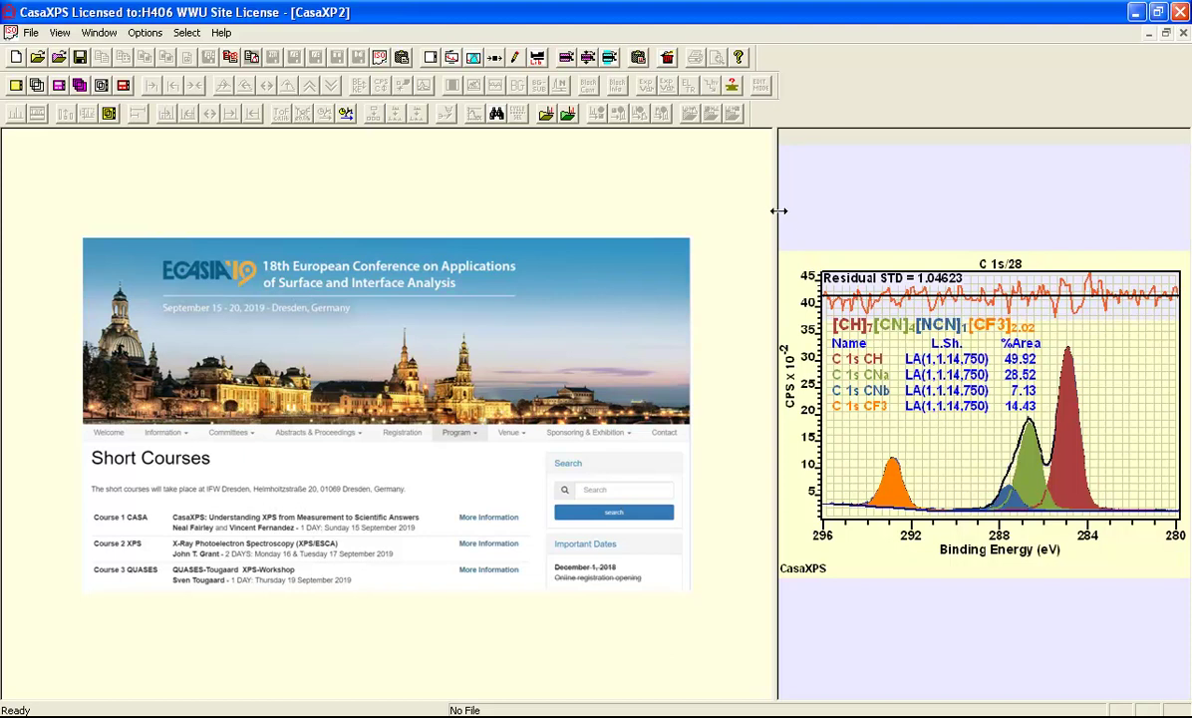
left_click_drag(776, 211, 698, 210)
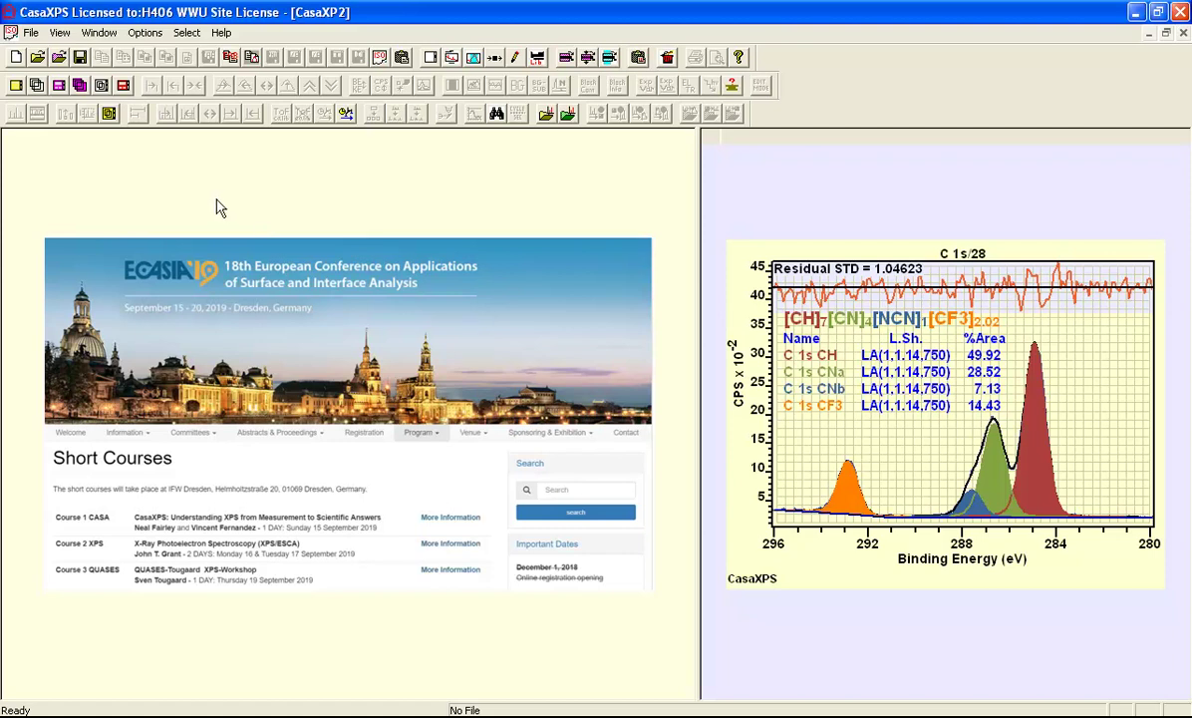
left_click(37, 57)
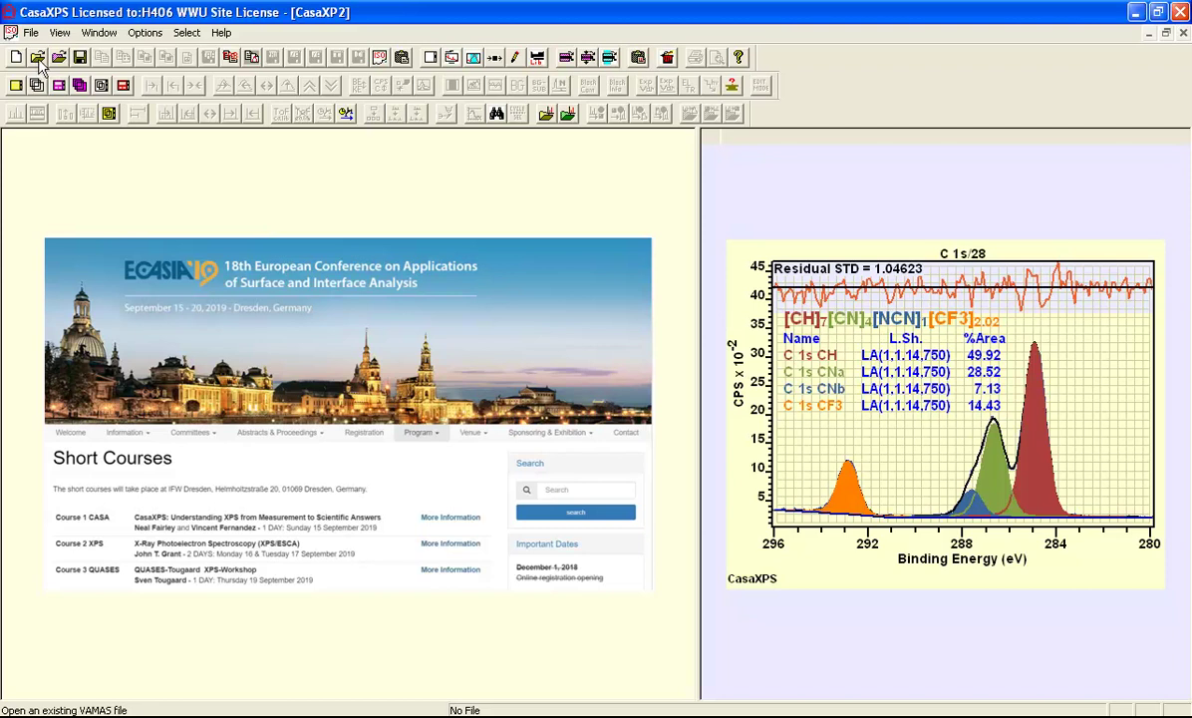
left_click(59, 59)
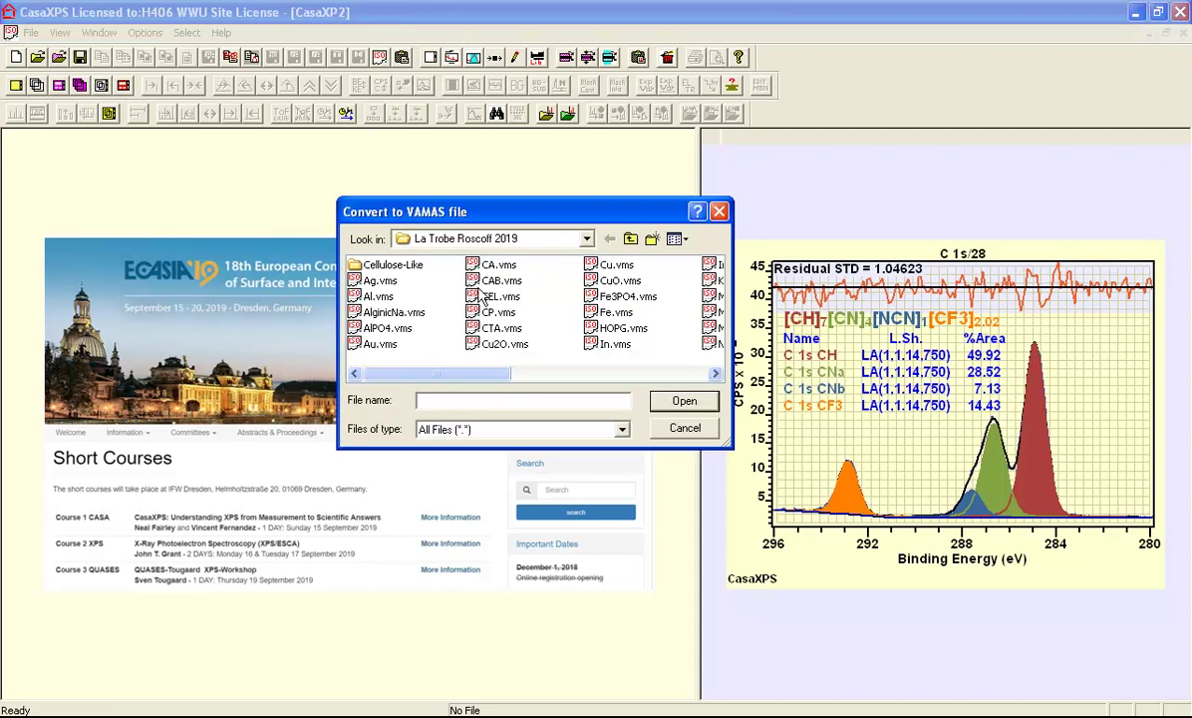
left_click(620, 430)
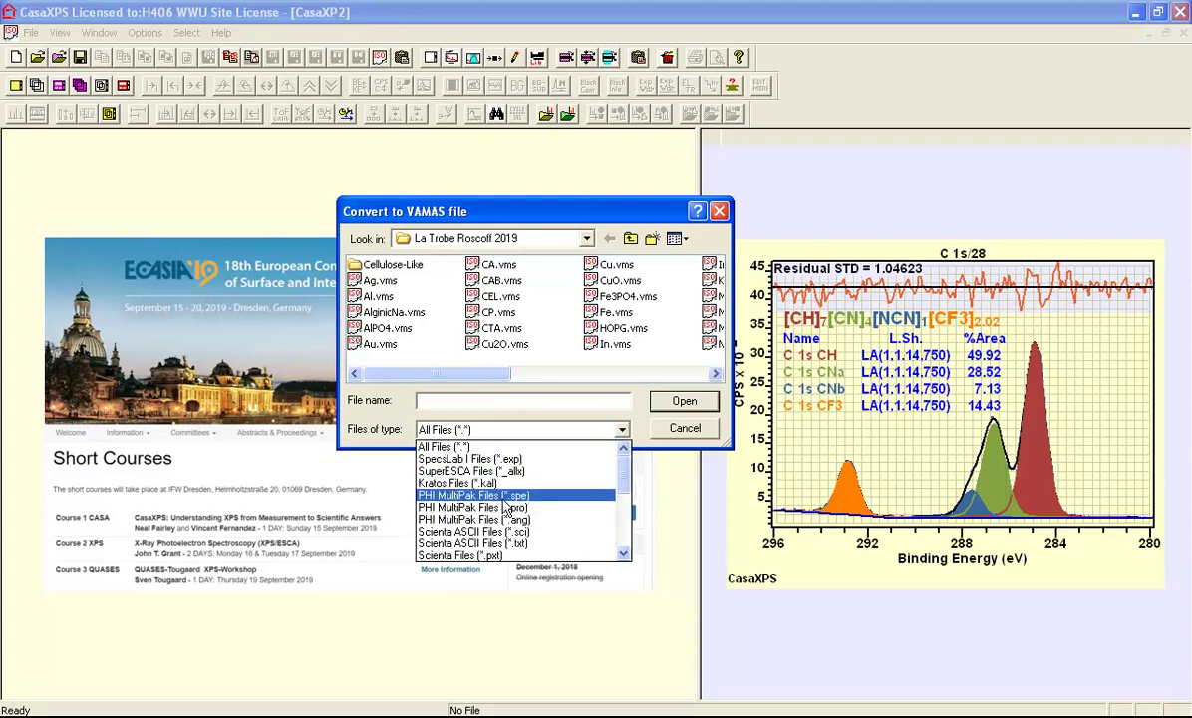
left_click(511, 219)
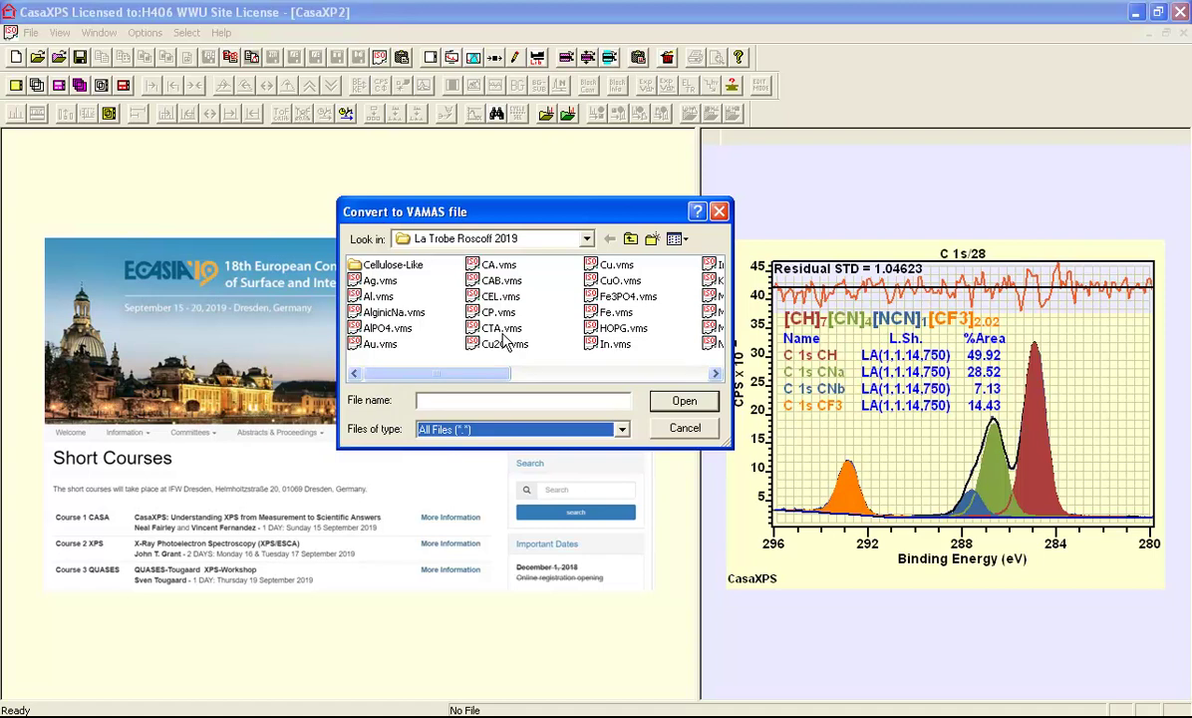
left_click(718, 211)
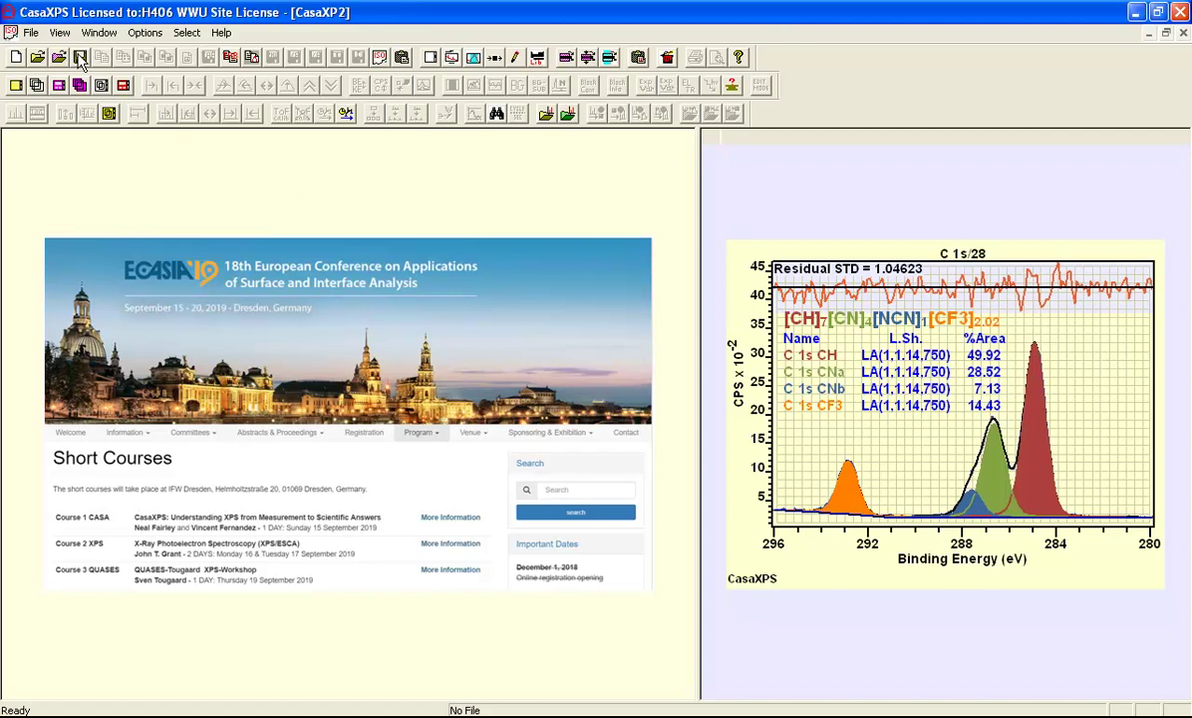
Switch to the in.vms data window, then back to ca.vms.
left_click(99, 32)
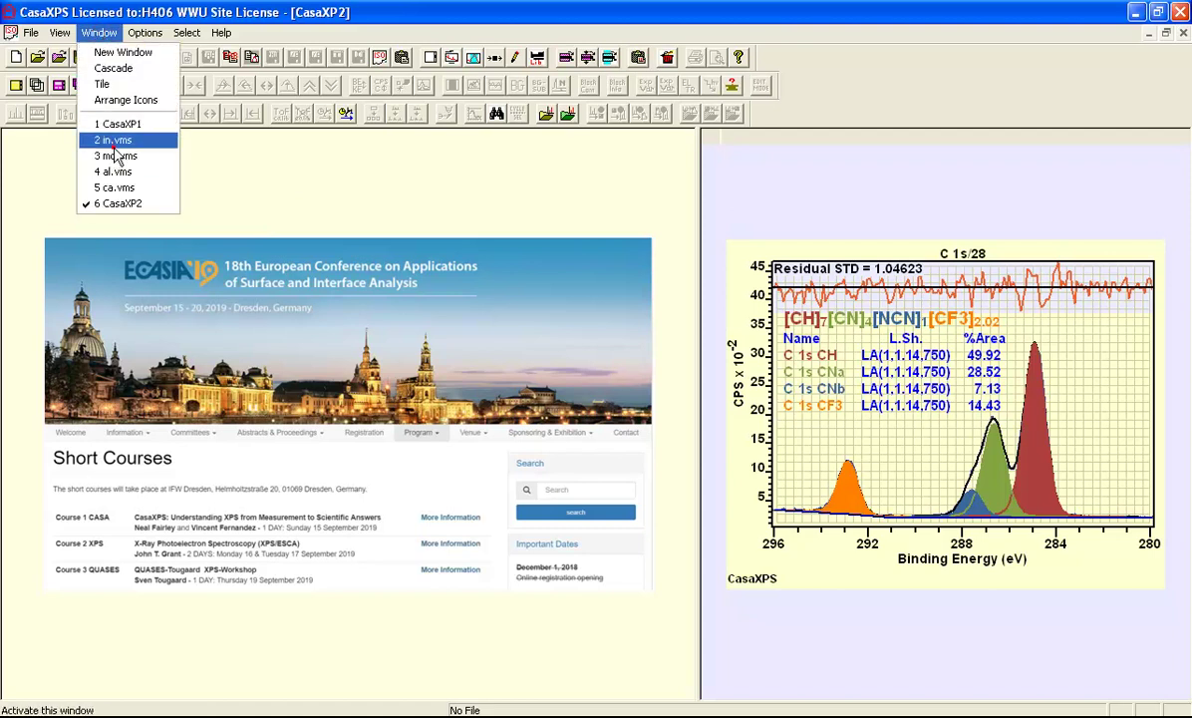
left_click(112, 140)
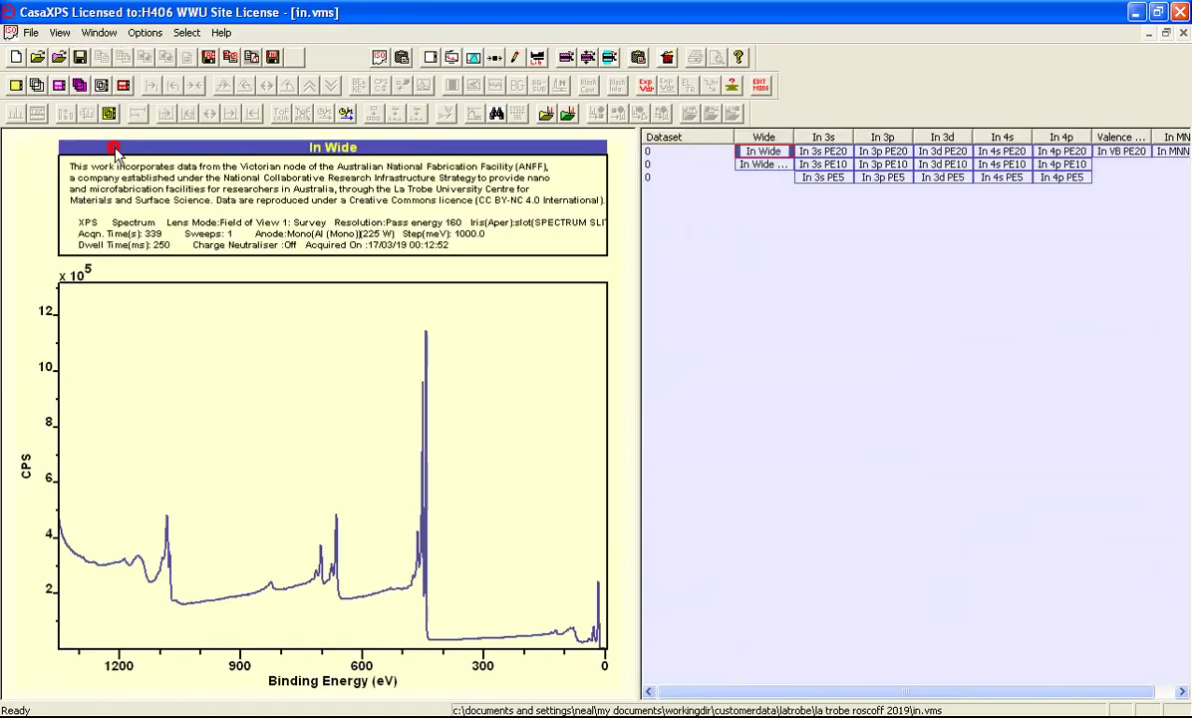
left_click(95, 33)
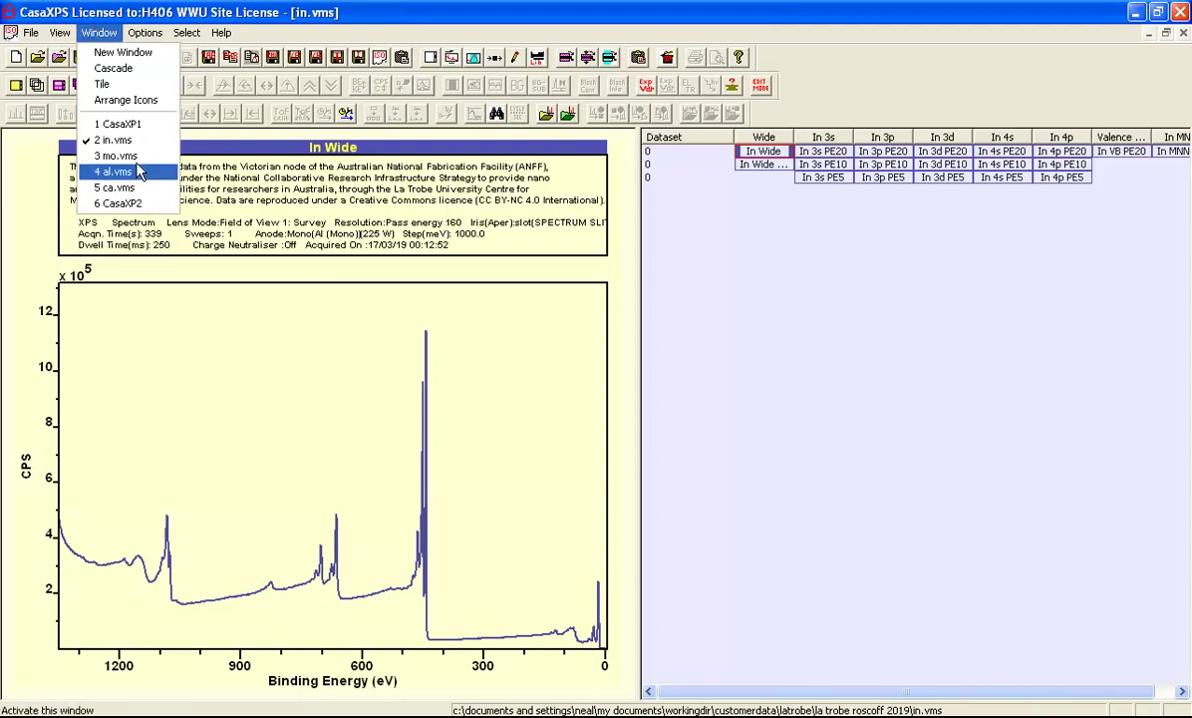
left_click(128, 186)
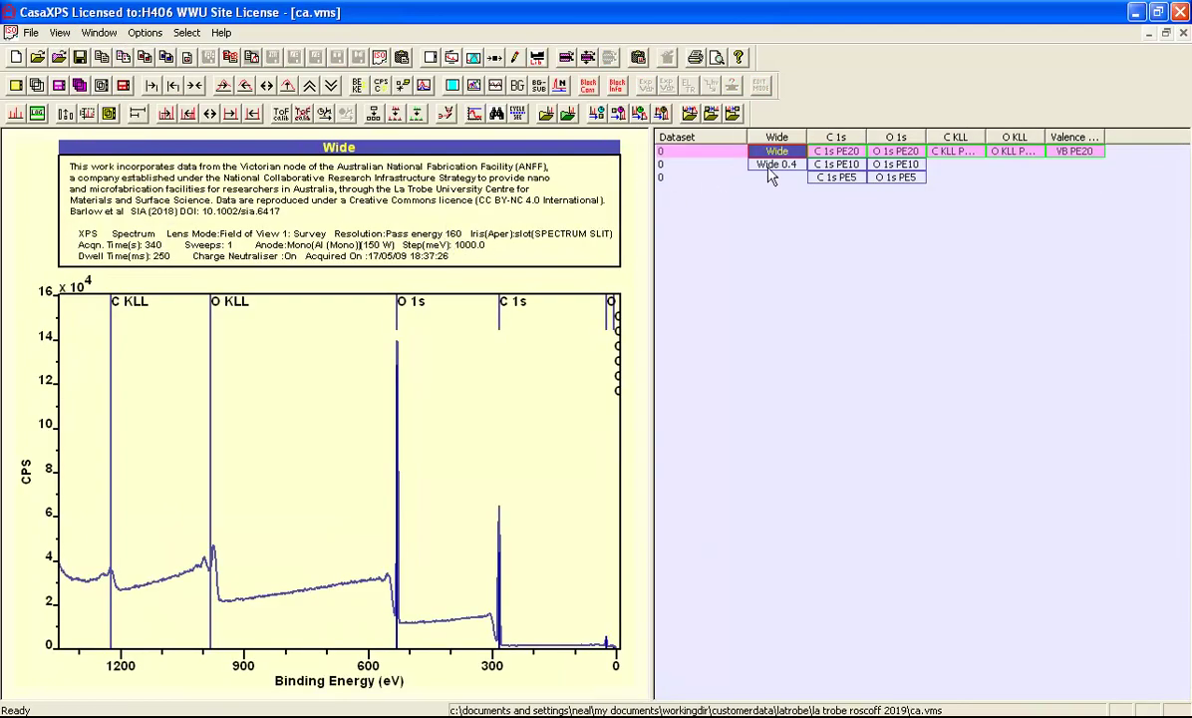
Show the C 1s PE20 spectrum zoomed to its fit region, about 292–280 eV.
left_click(843, 152)
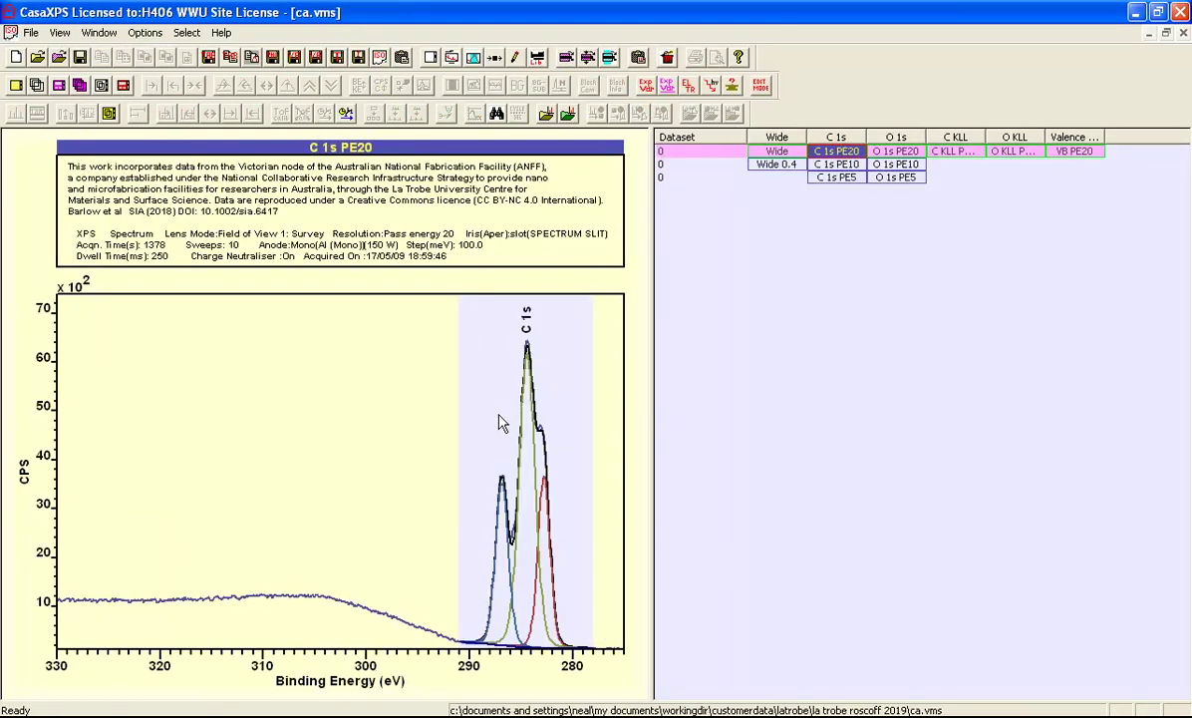
left_click_drag(419, 315, 603, 676)
left_click(426, 388)
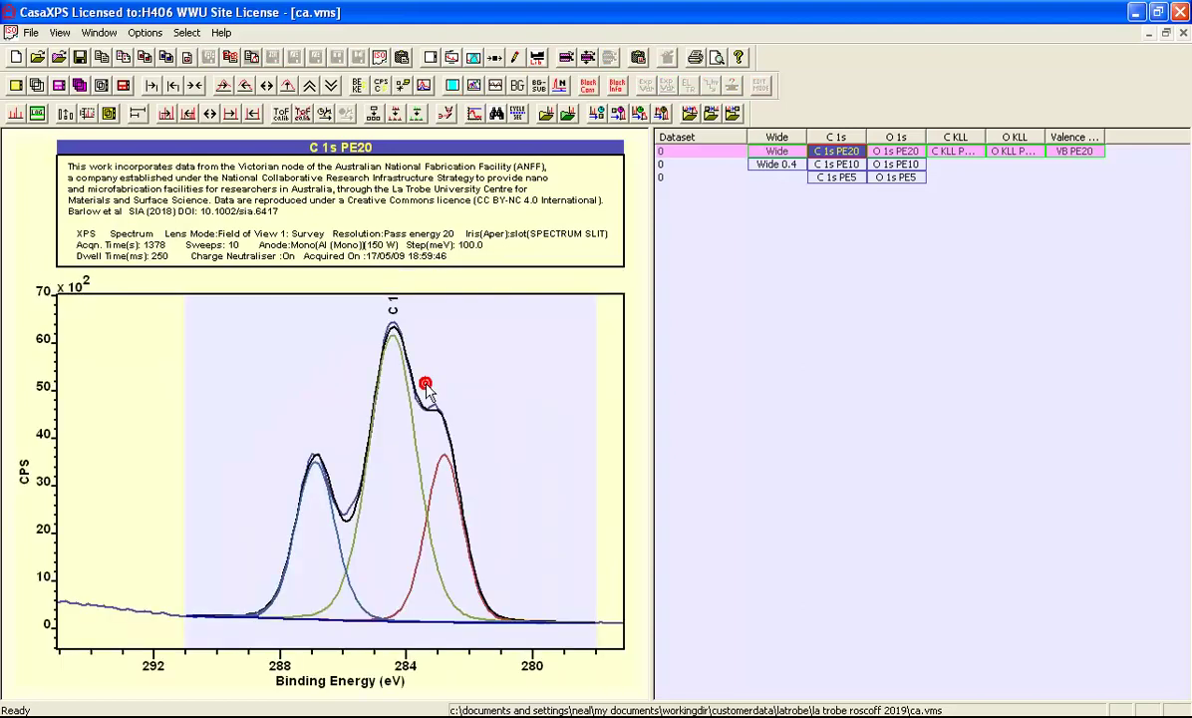
Copy the C 1s plot as an image at tile display size 694×612, and launch Paint.
left_click(101, 58)
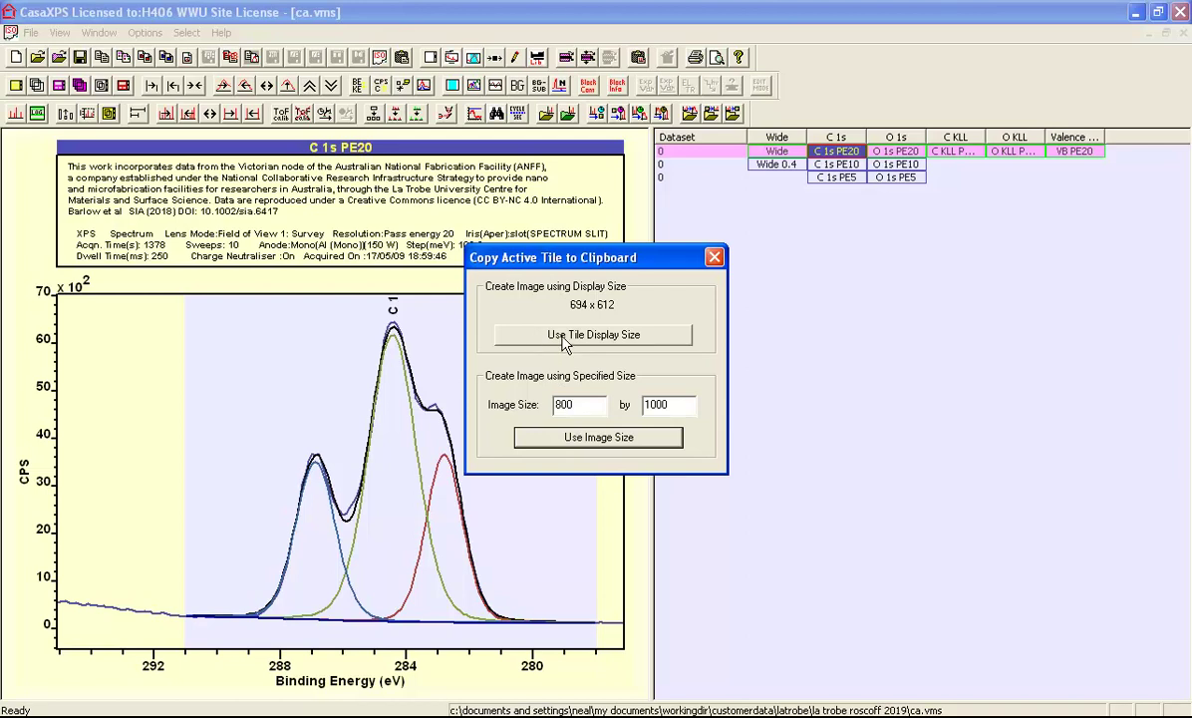
left_click(561, 335)
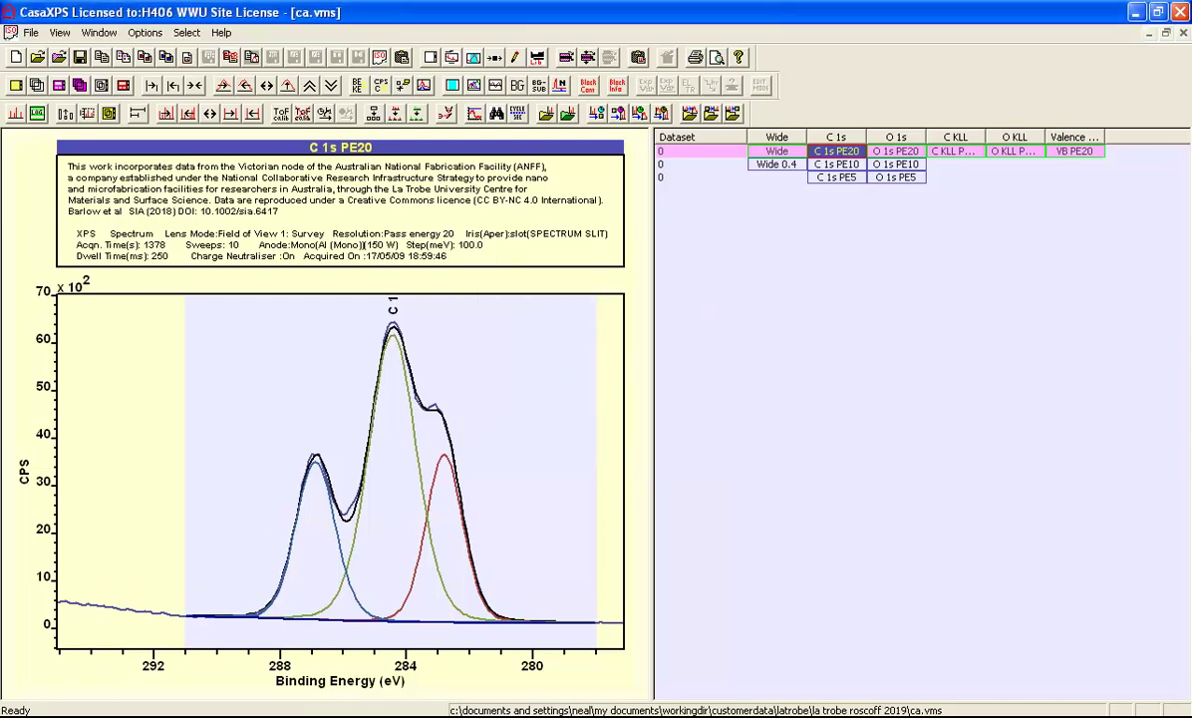
left_click(5, 714)
left_click(60, 476)
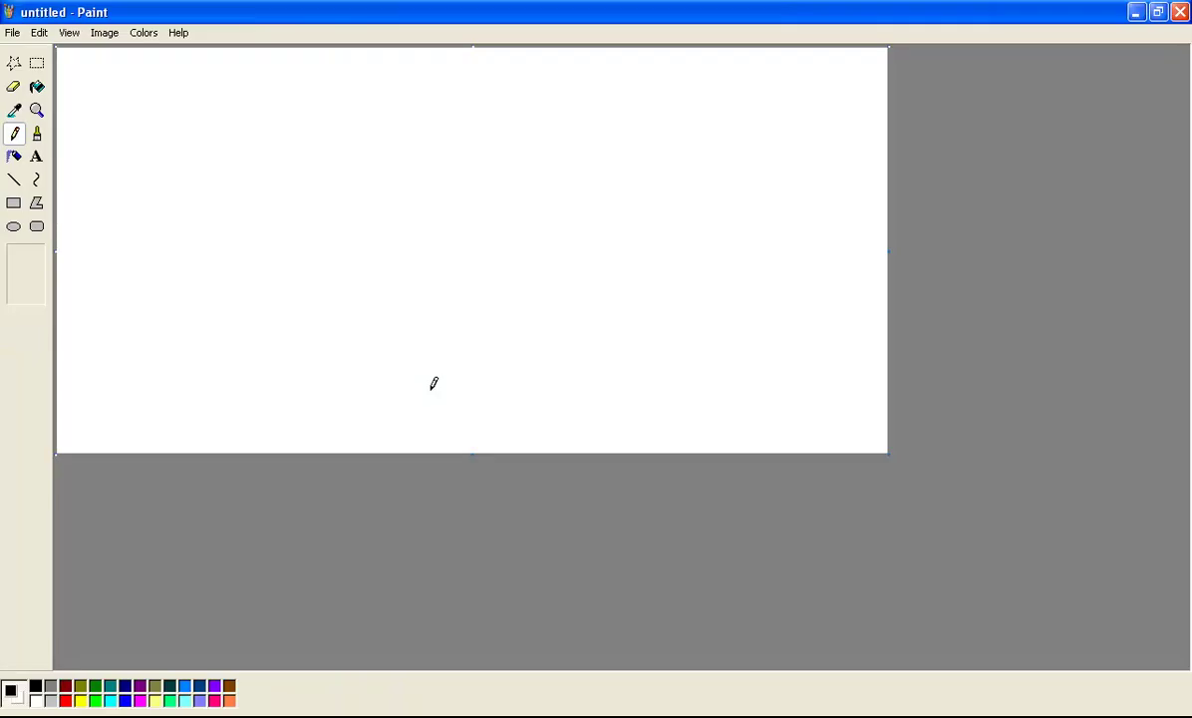
Paste the C 1s PE20 spectrum image into Paint and return to CasaXPS.
key("ctrl+v")
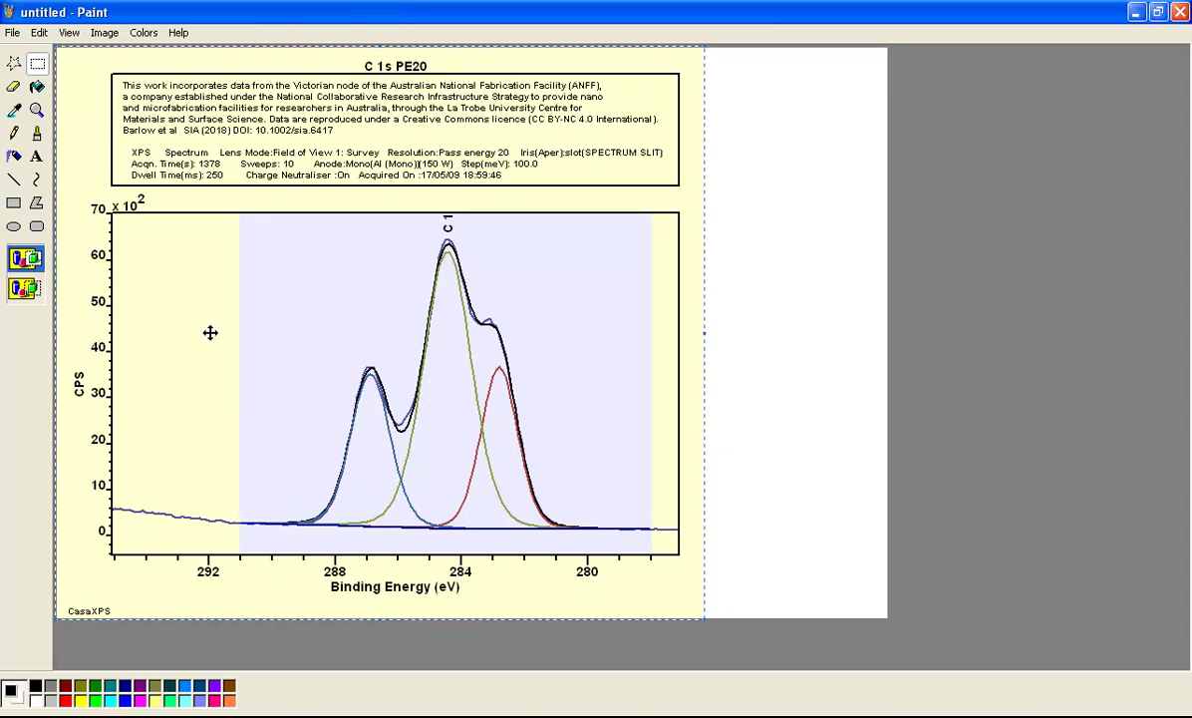
key("alt+Tab")
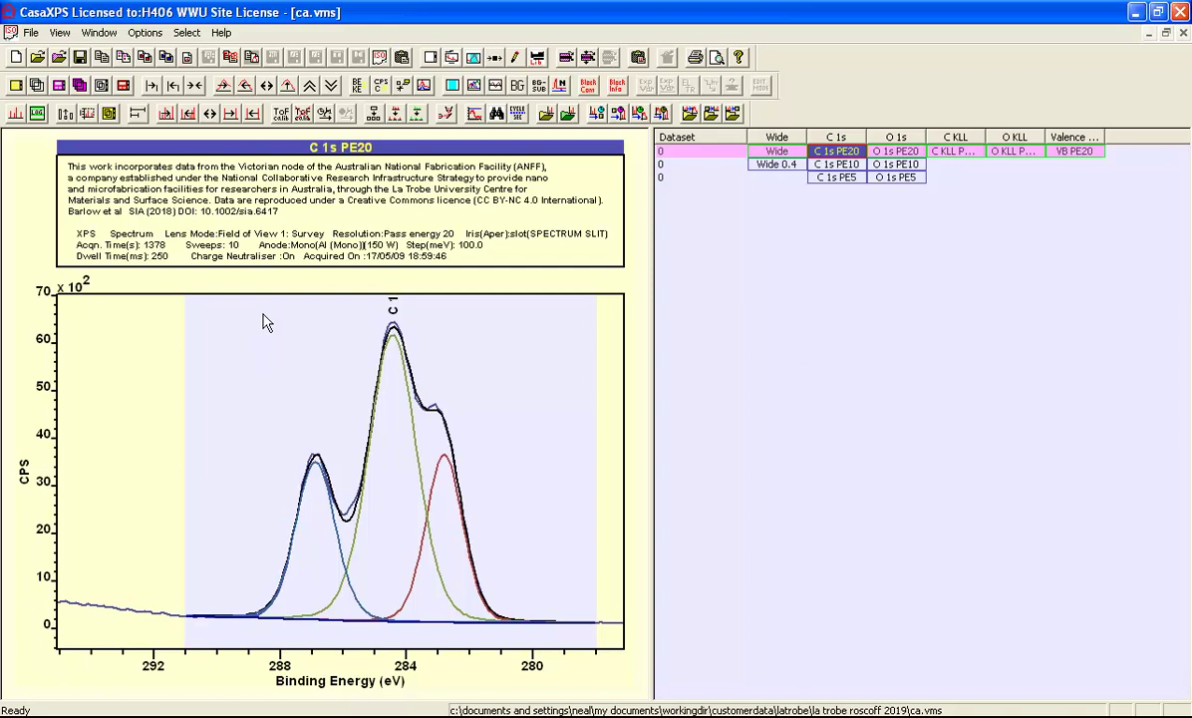
Copy all C 1s PE20 data columns to the clipboard, then switch to Excel.
left_click(230, 57)
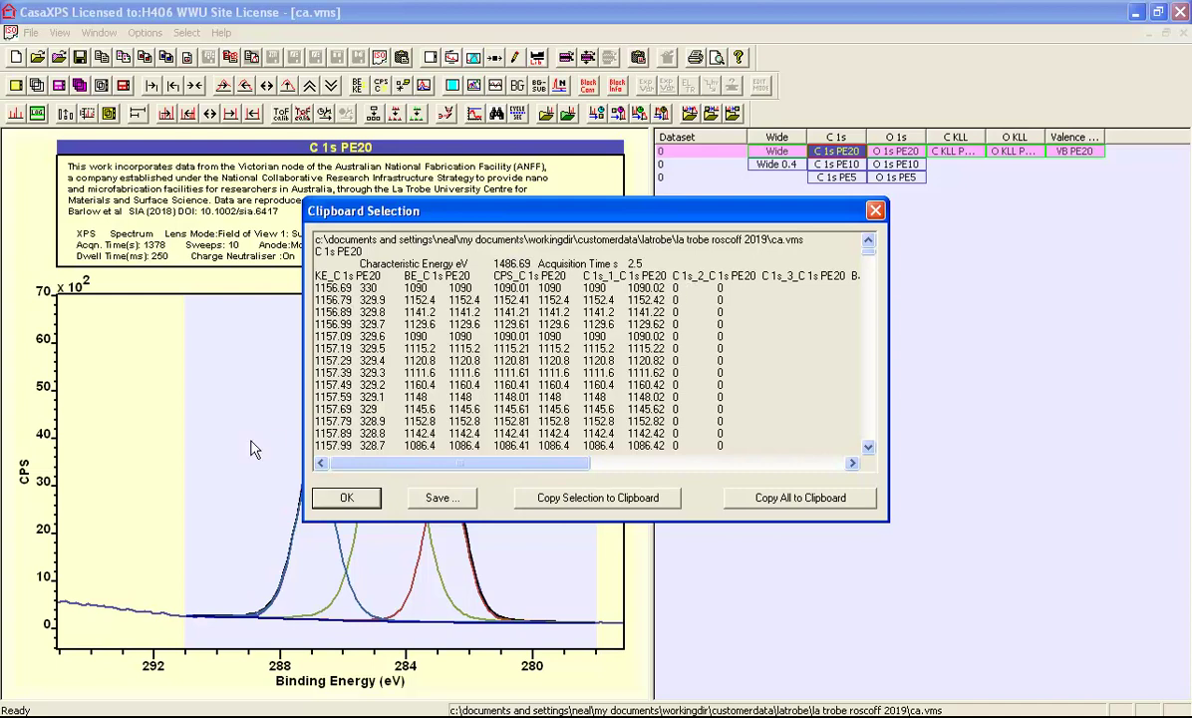
left_click(807, 502)
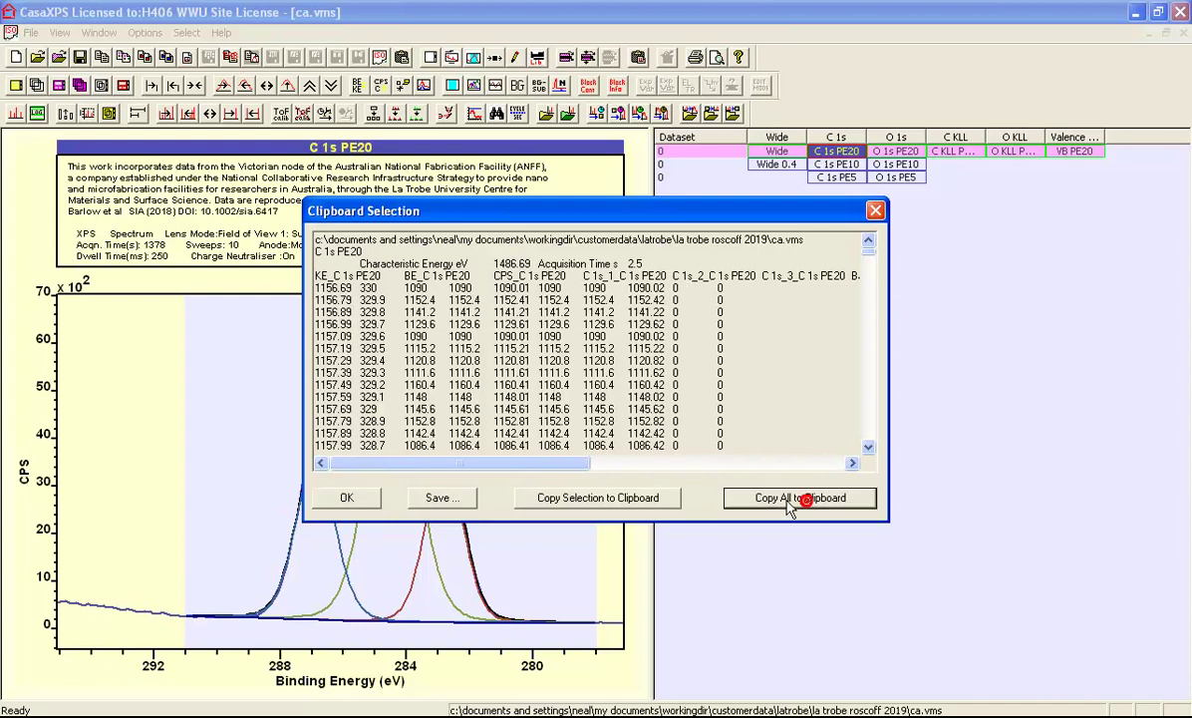
key("alt+Tab")
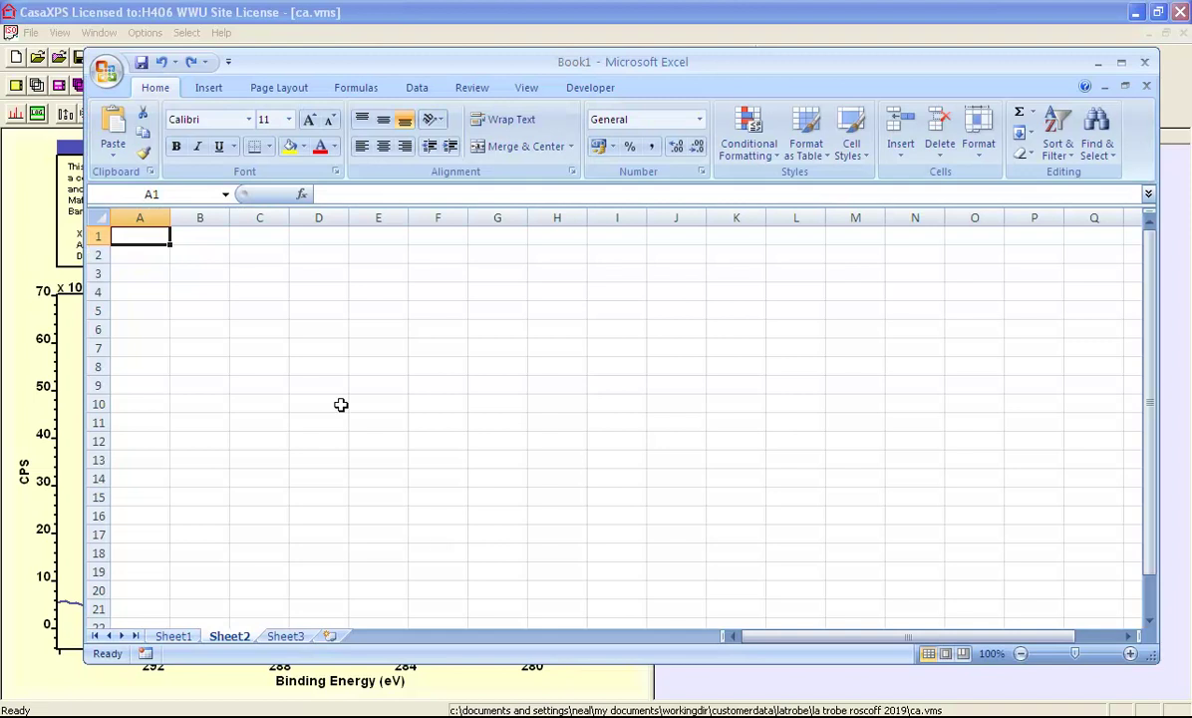
Paste the C 1s PE20 columns at A1 of Sheet2, then view Sheet1.
key("ctrl+v")
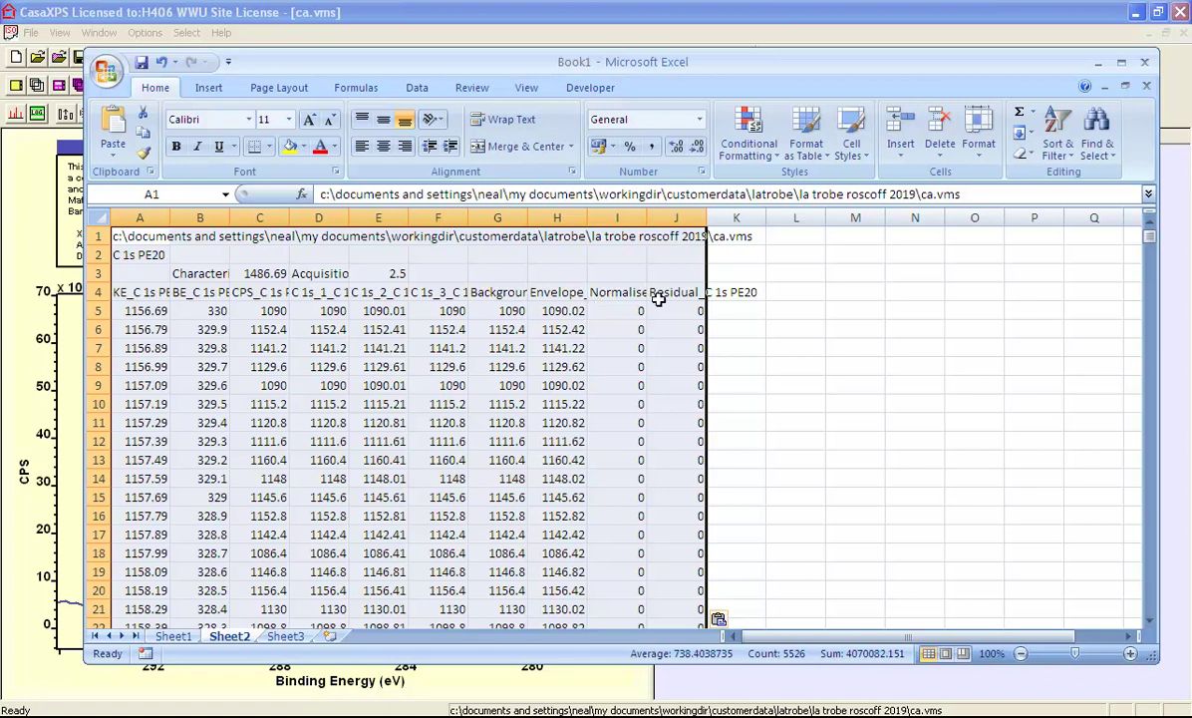
left_click(174, 642)
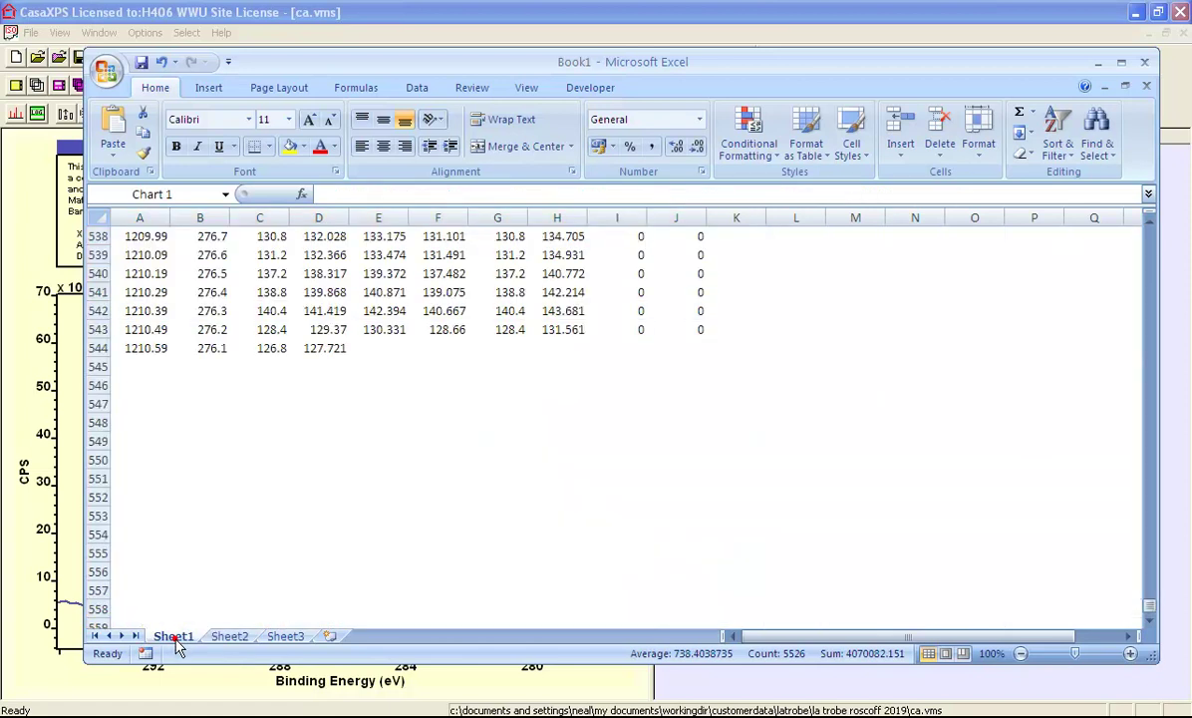